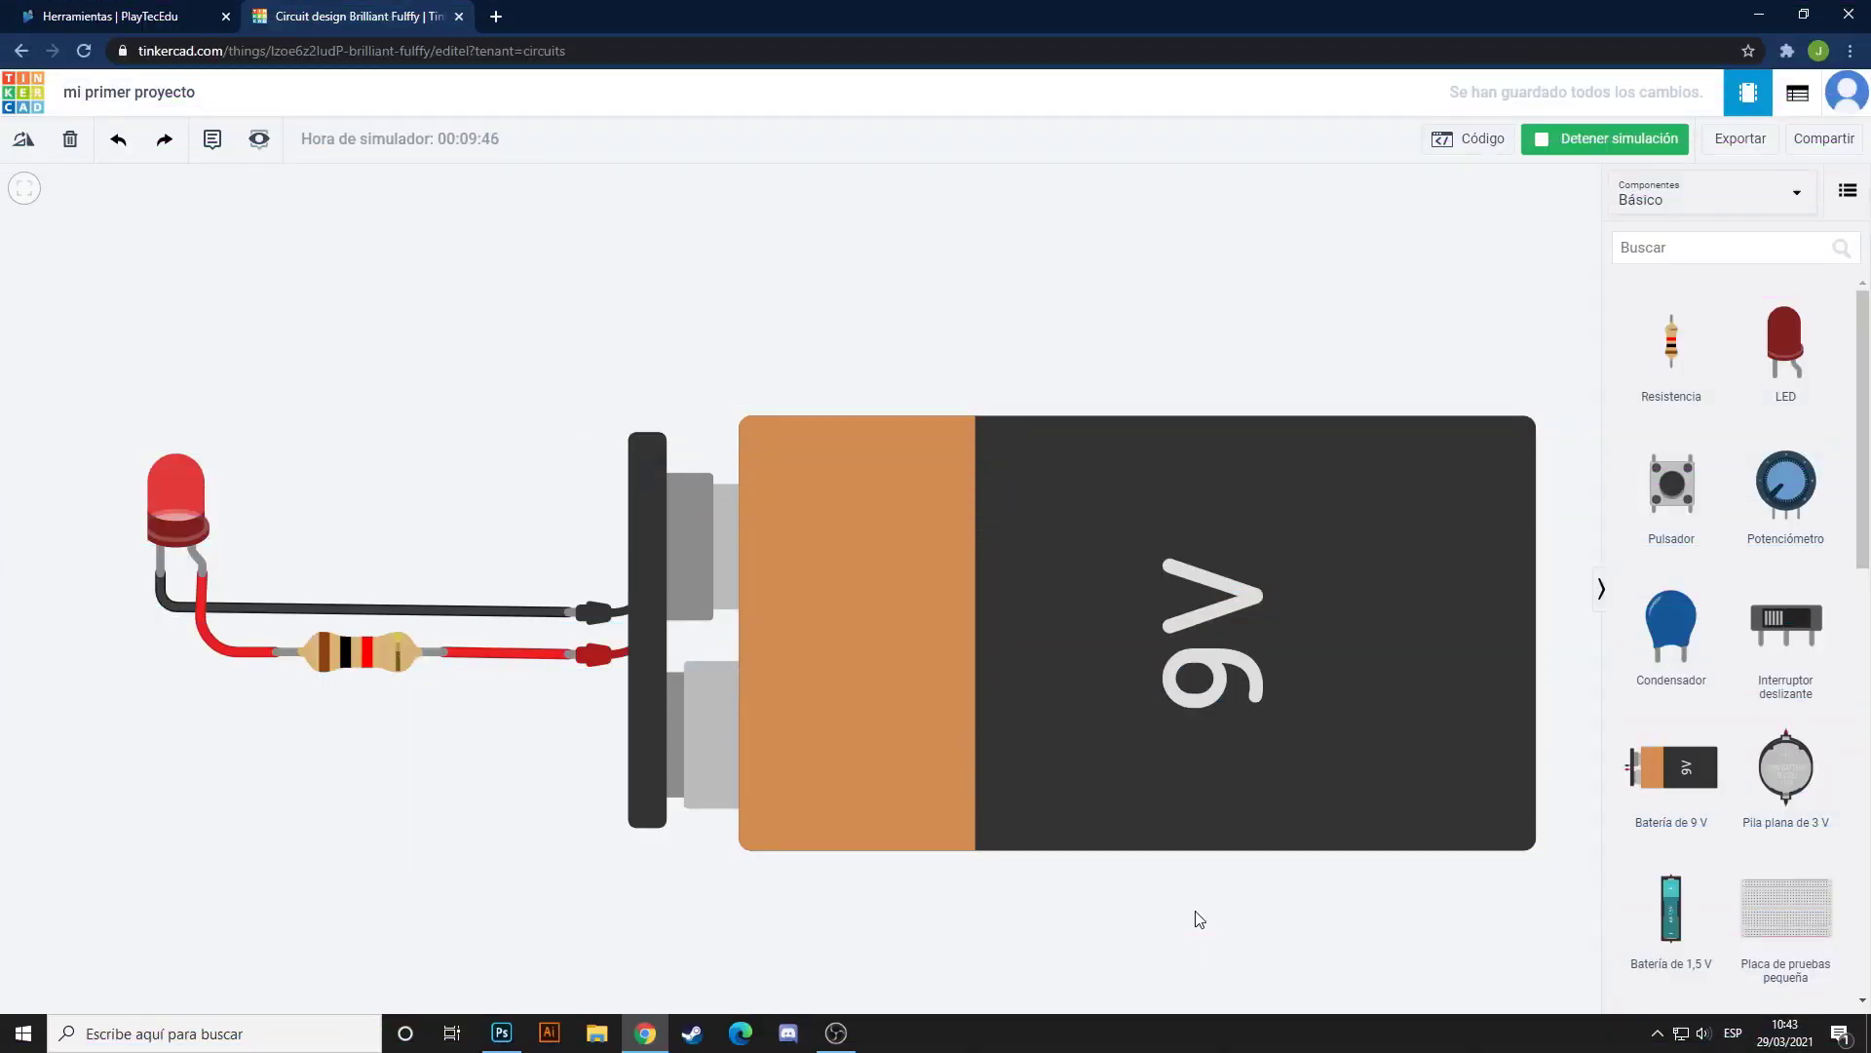
Stop the simulation and place a small breadboard (Placa de pruebas pequeña) in free space to the left of the LED circuit
click(1570, 146)
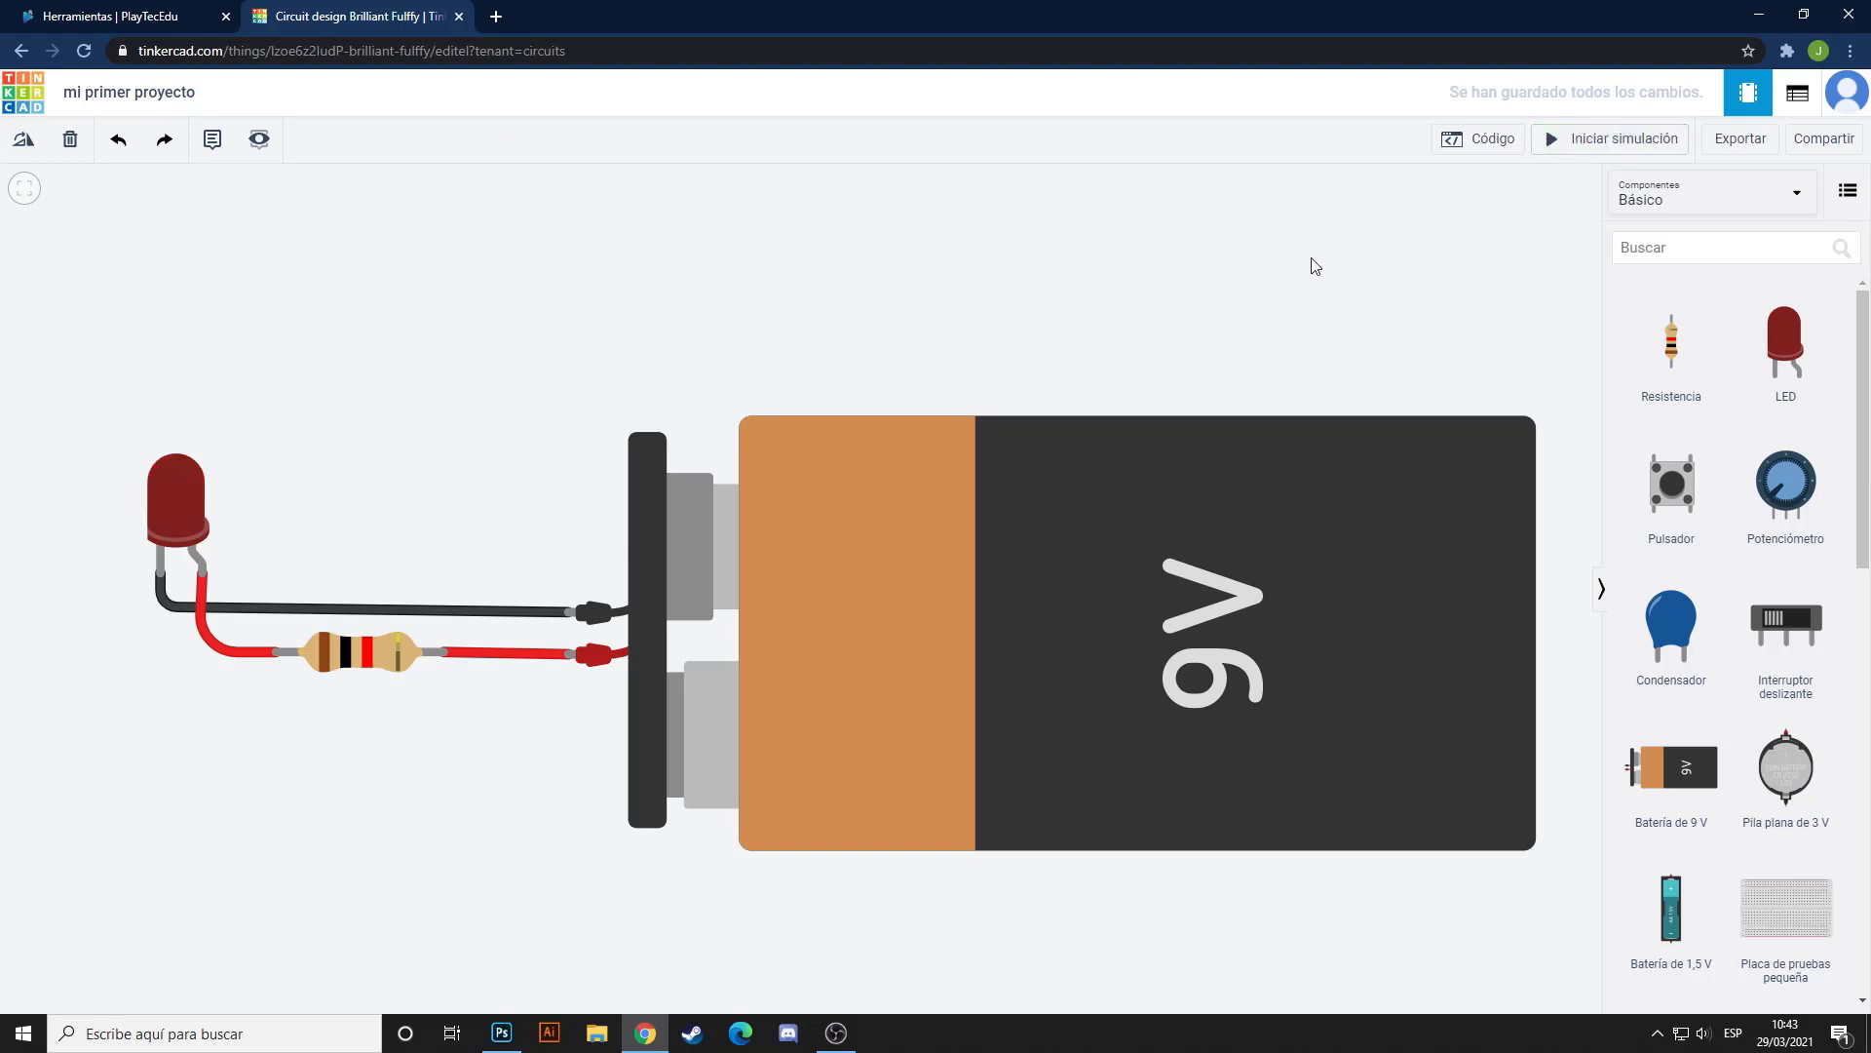
scroll(751, 466, down, 4)
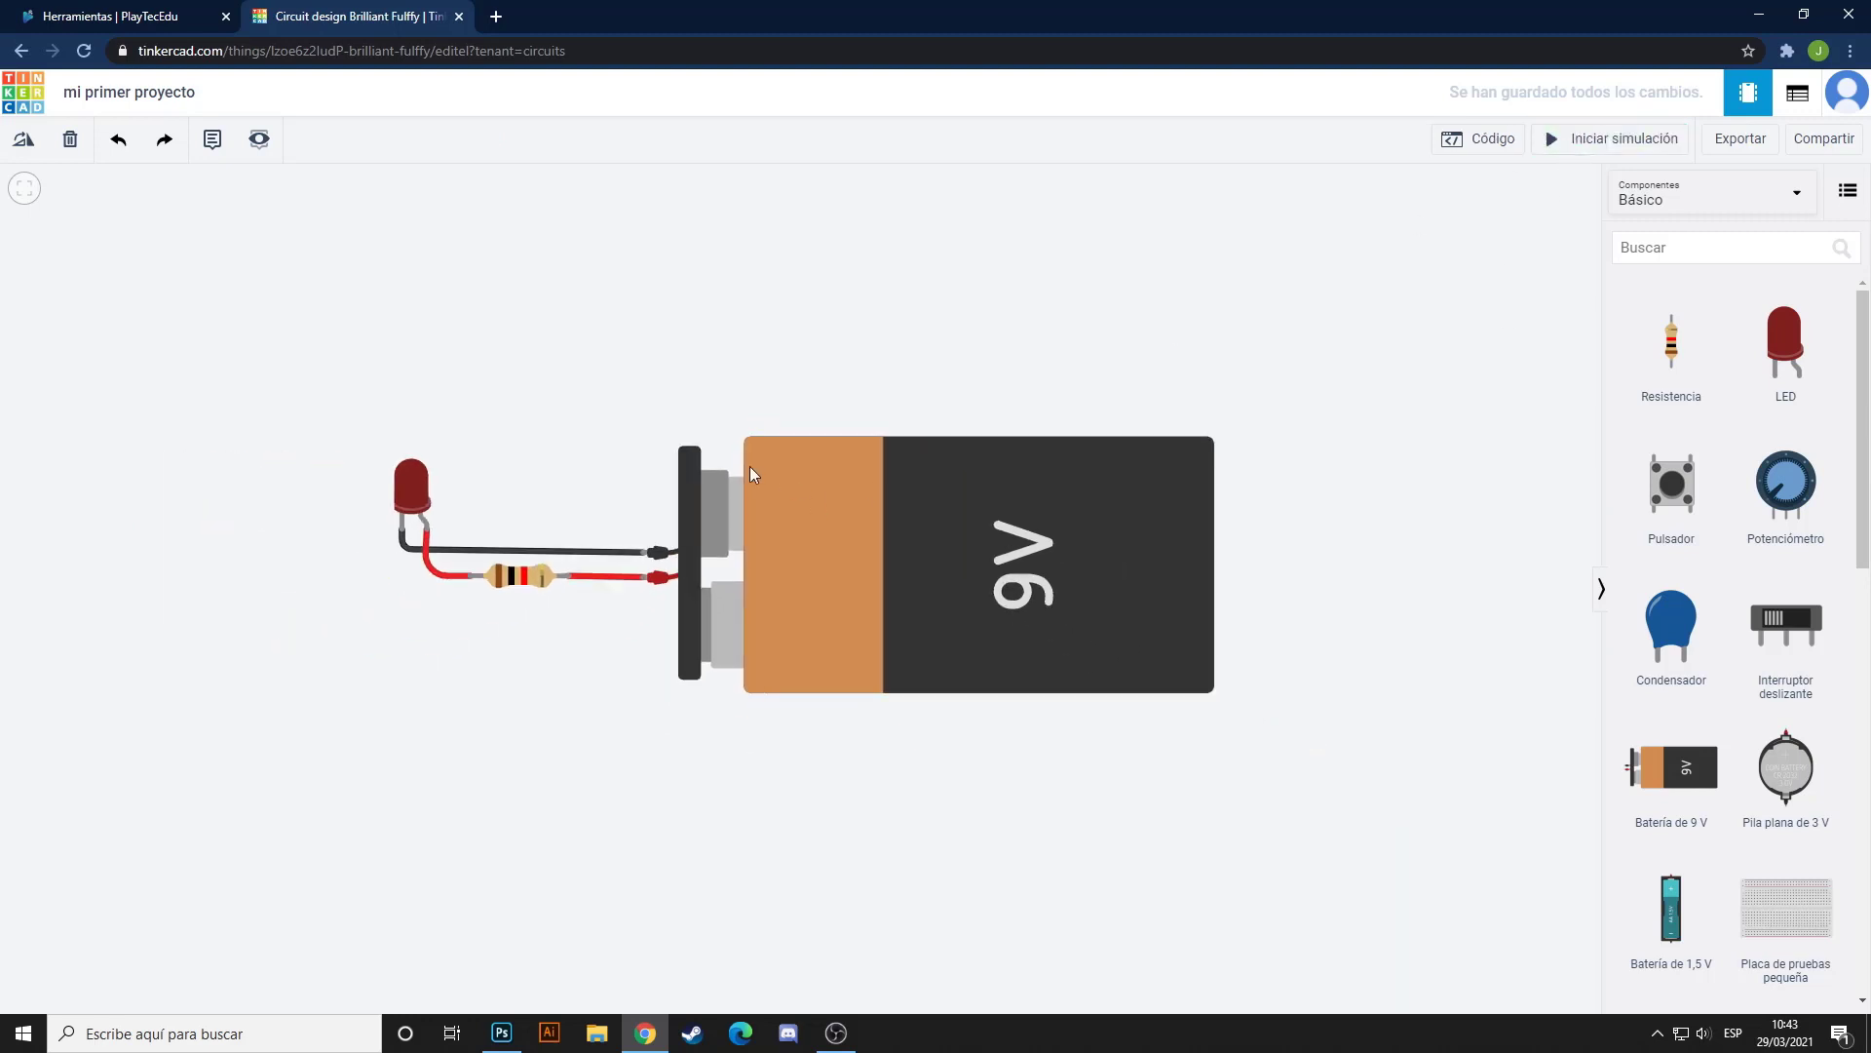
drag(490, 474, 781, 462)
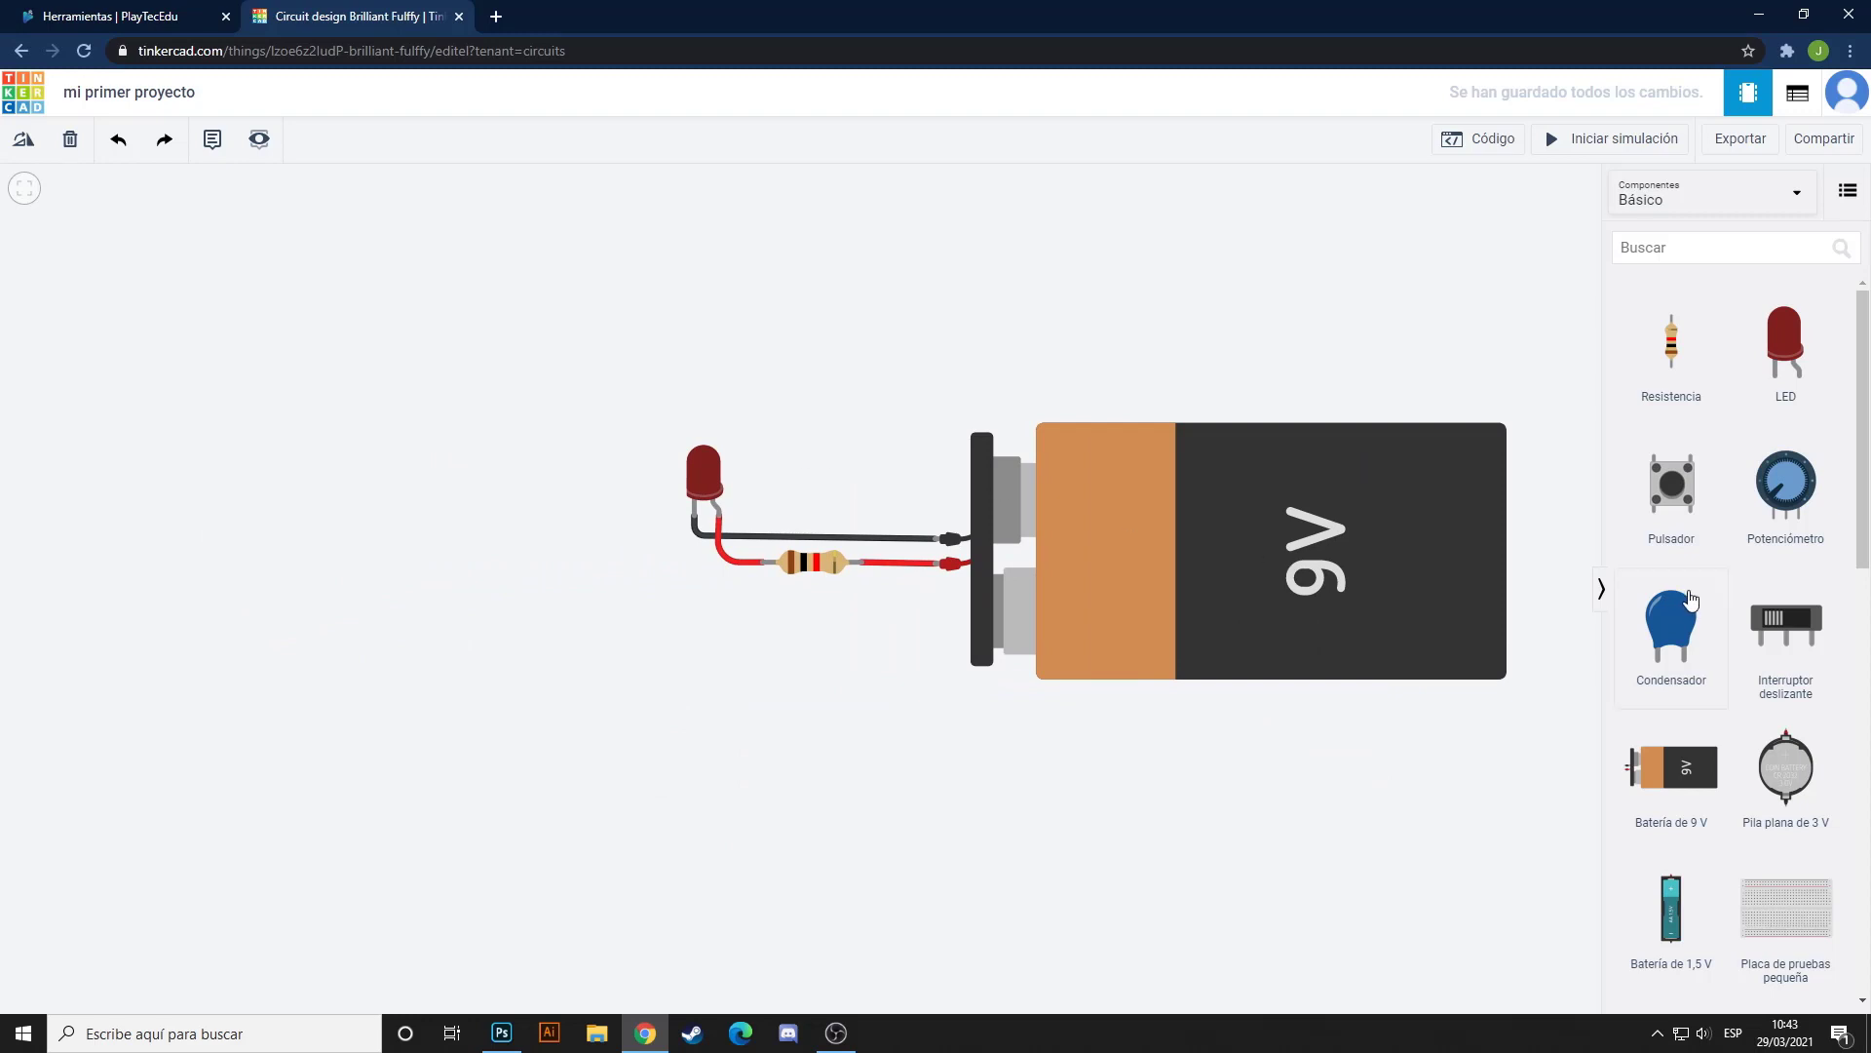
scroll(1688, 598, down, 1)
scroll(1688, 598, down, 2)
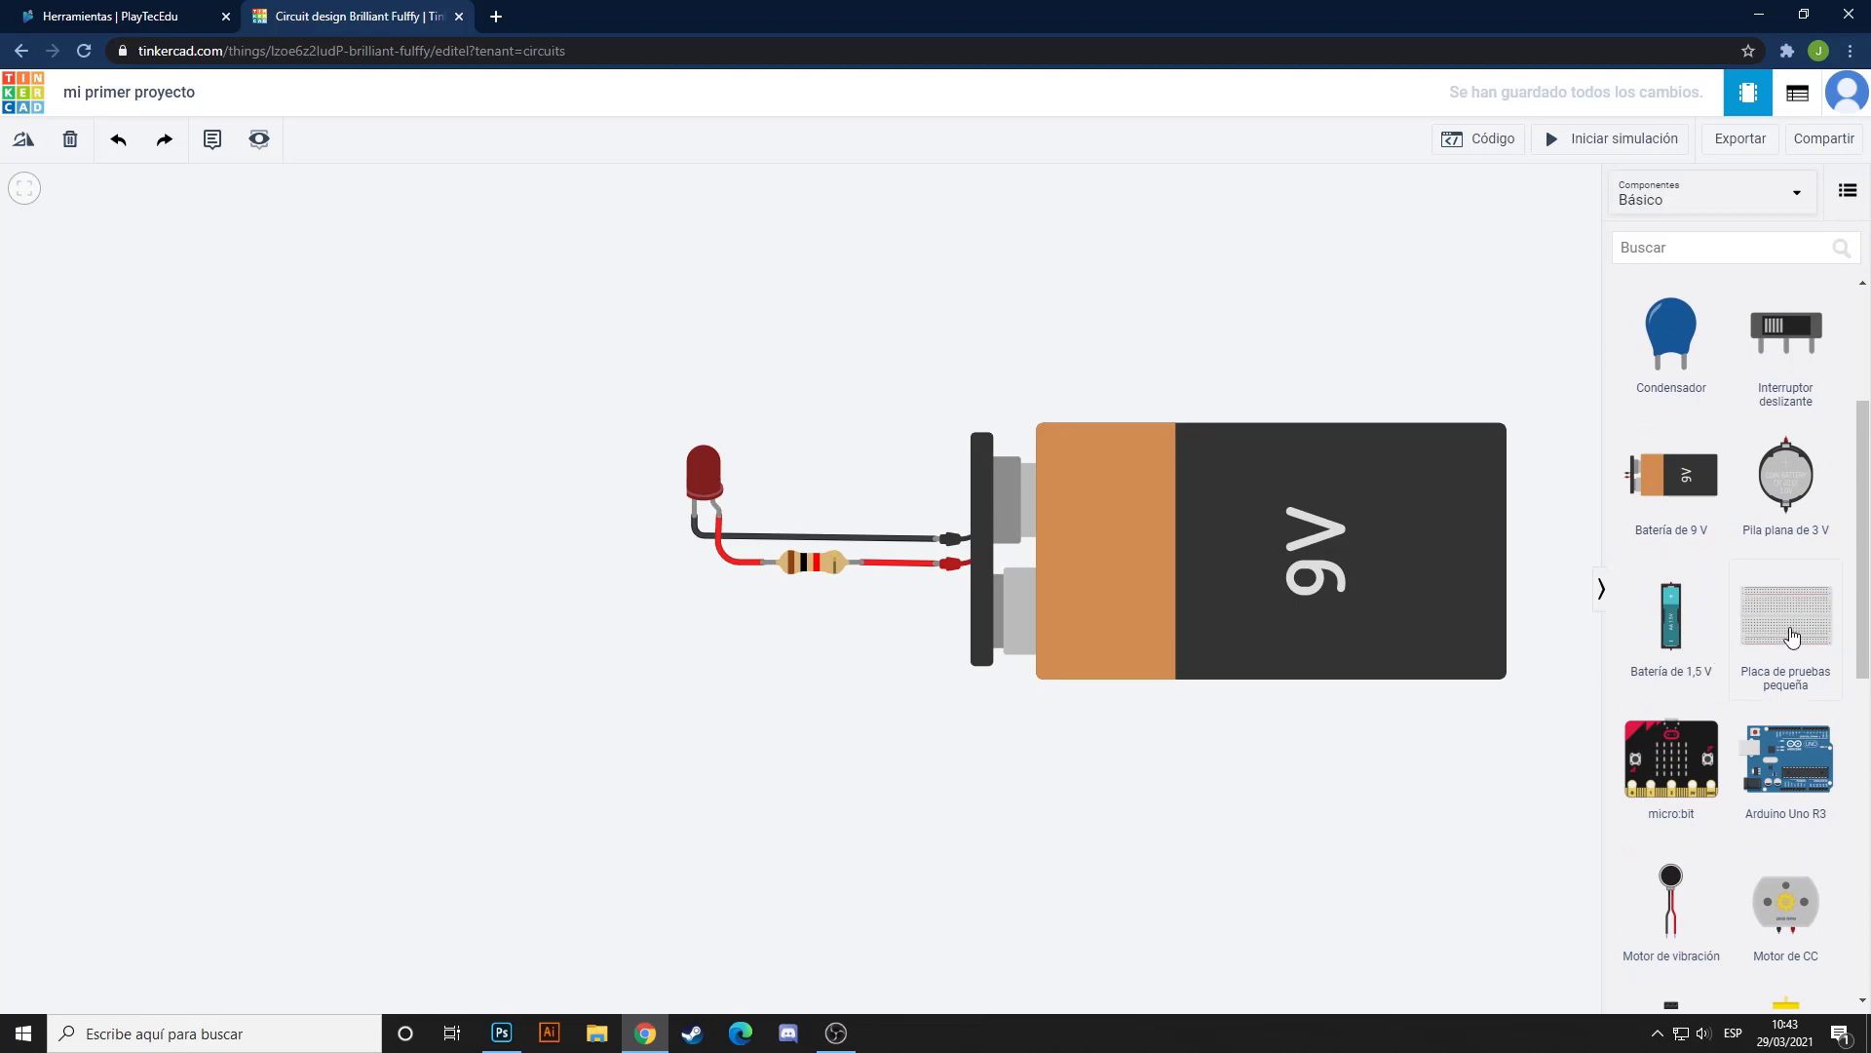
drag(1704, 656, 682, 687)
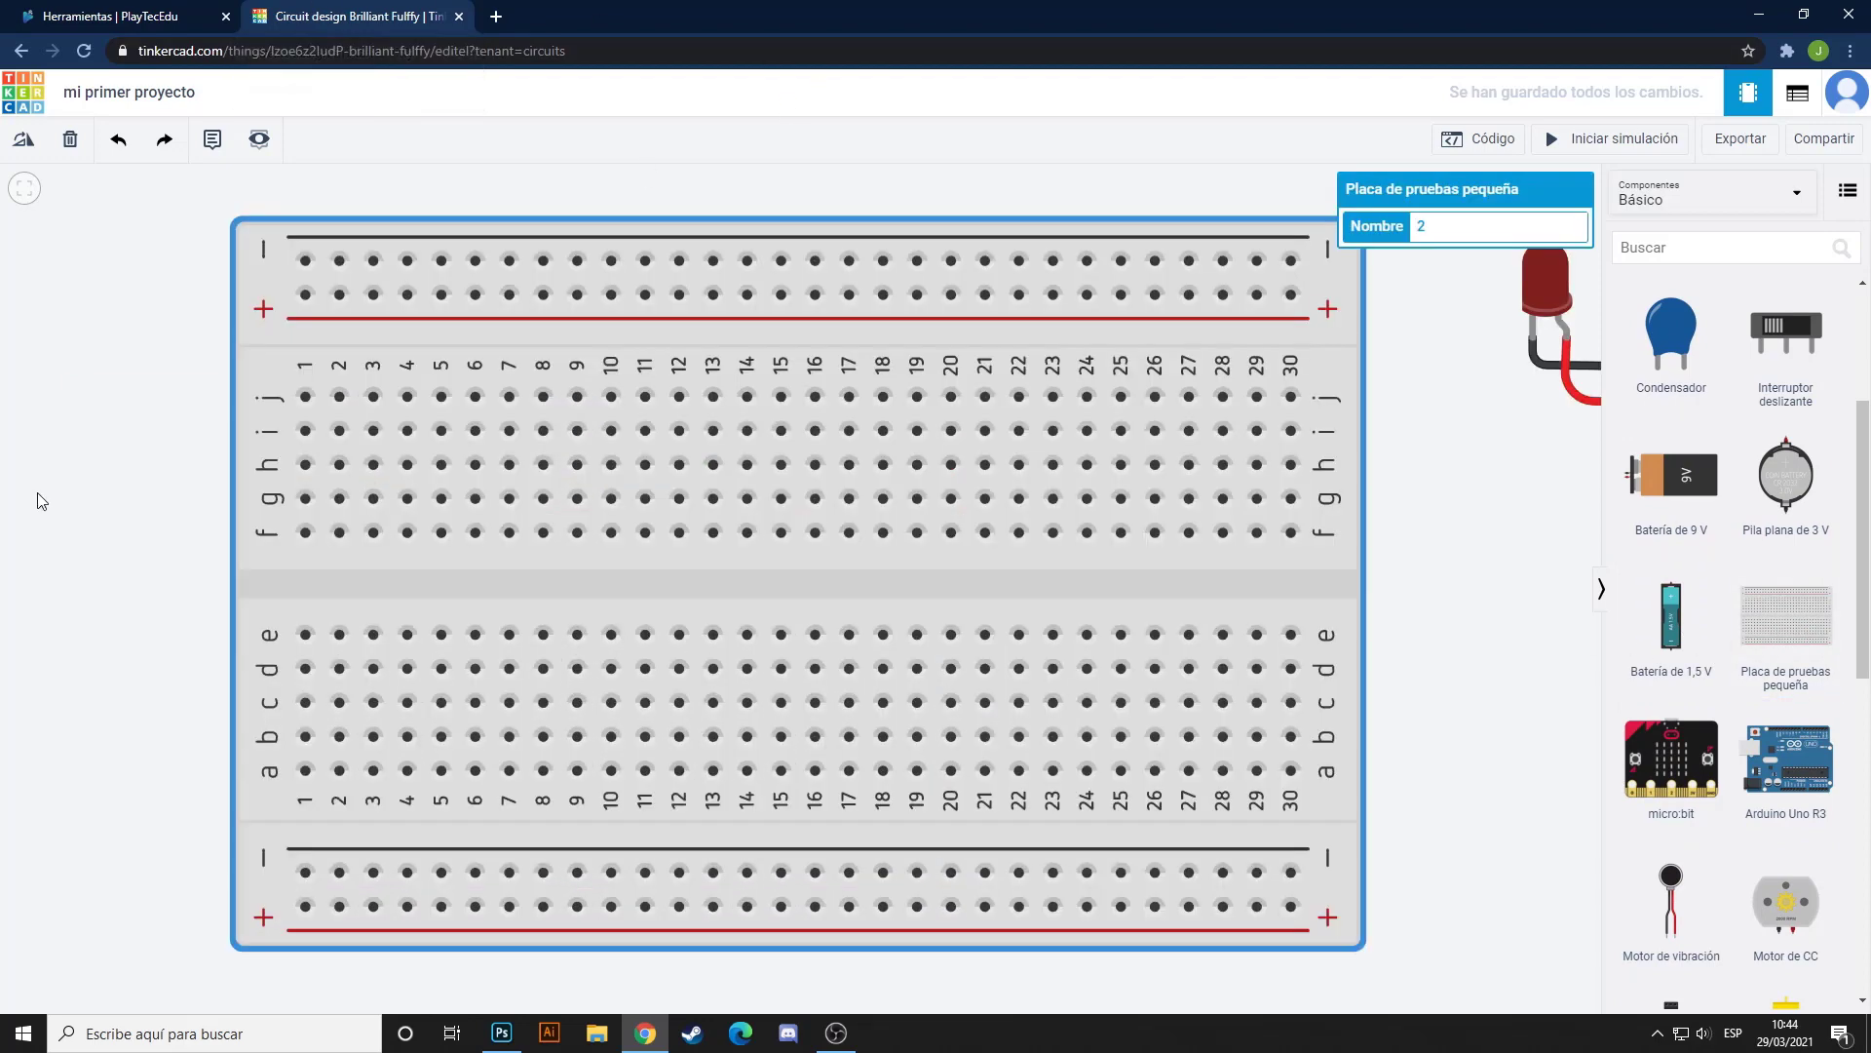
click(1456, 571)
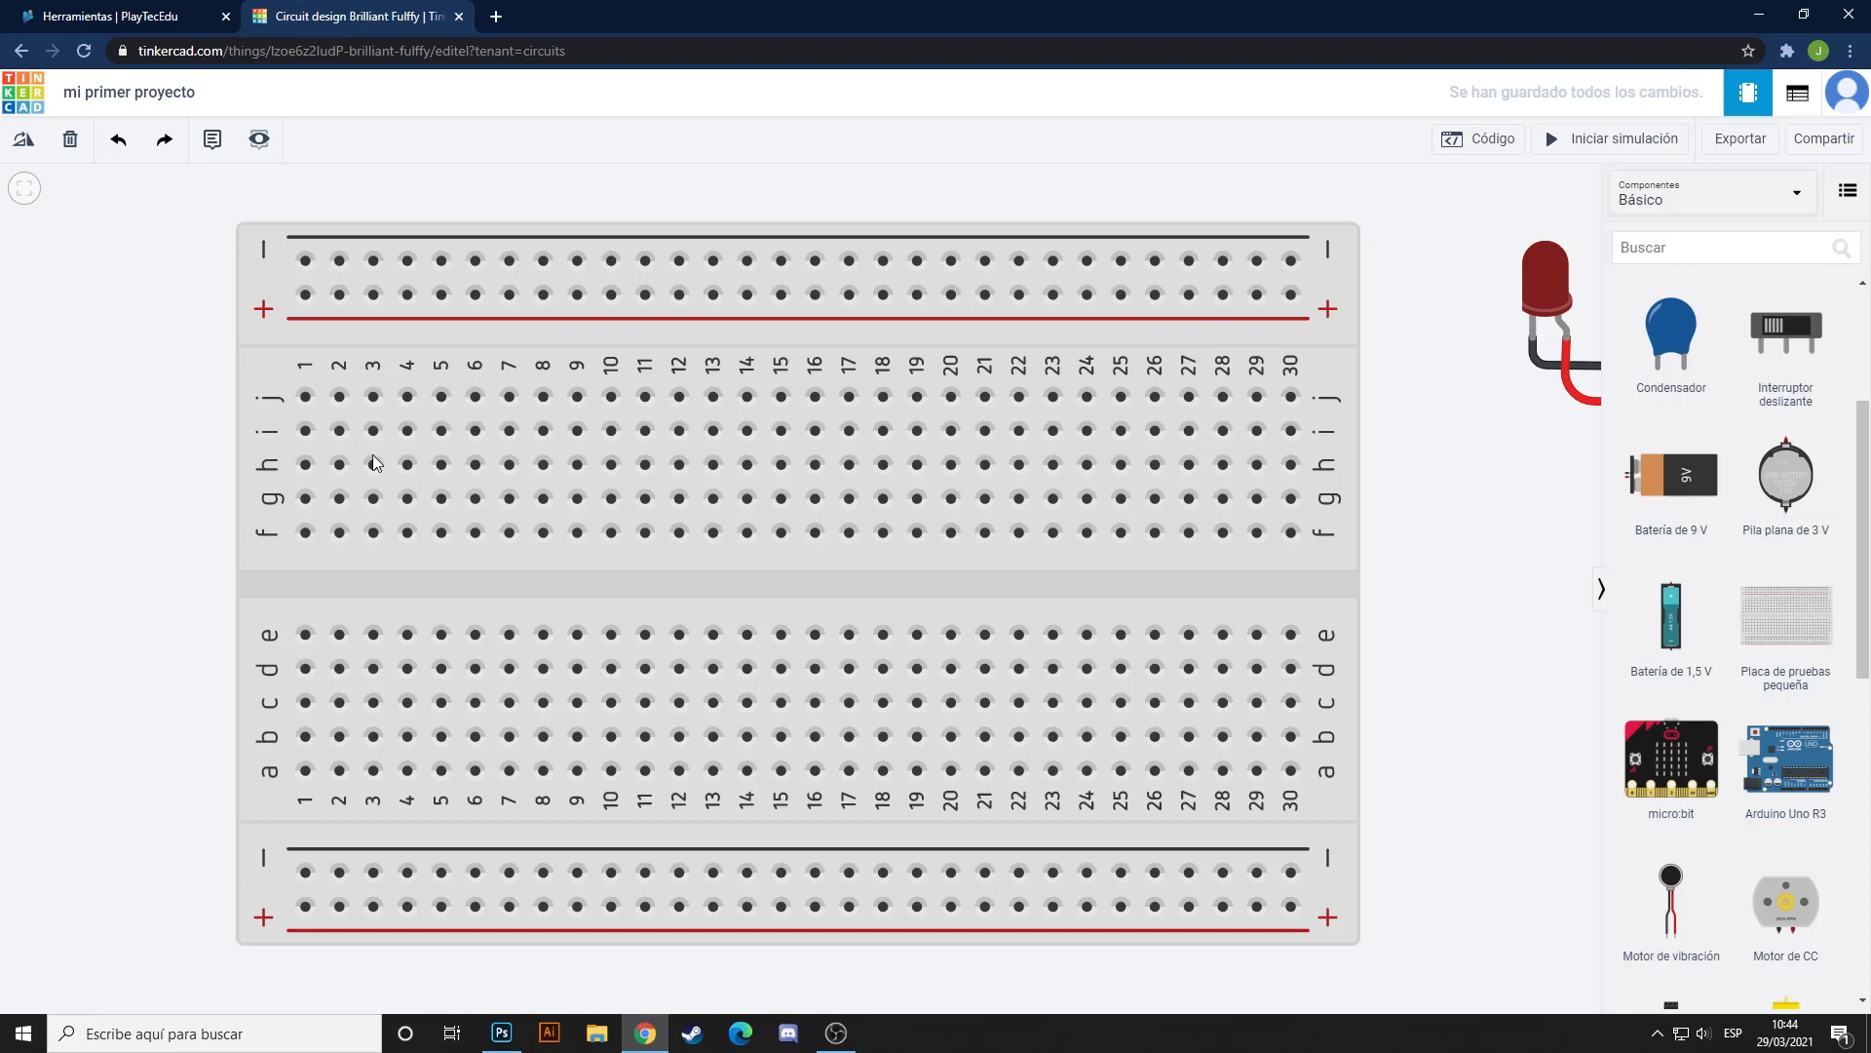
Bridge the breadboard's central gap with a trial wire between holes e5 and f5, and delete that wire
click(373, 531)
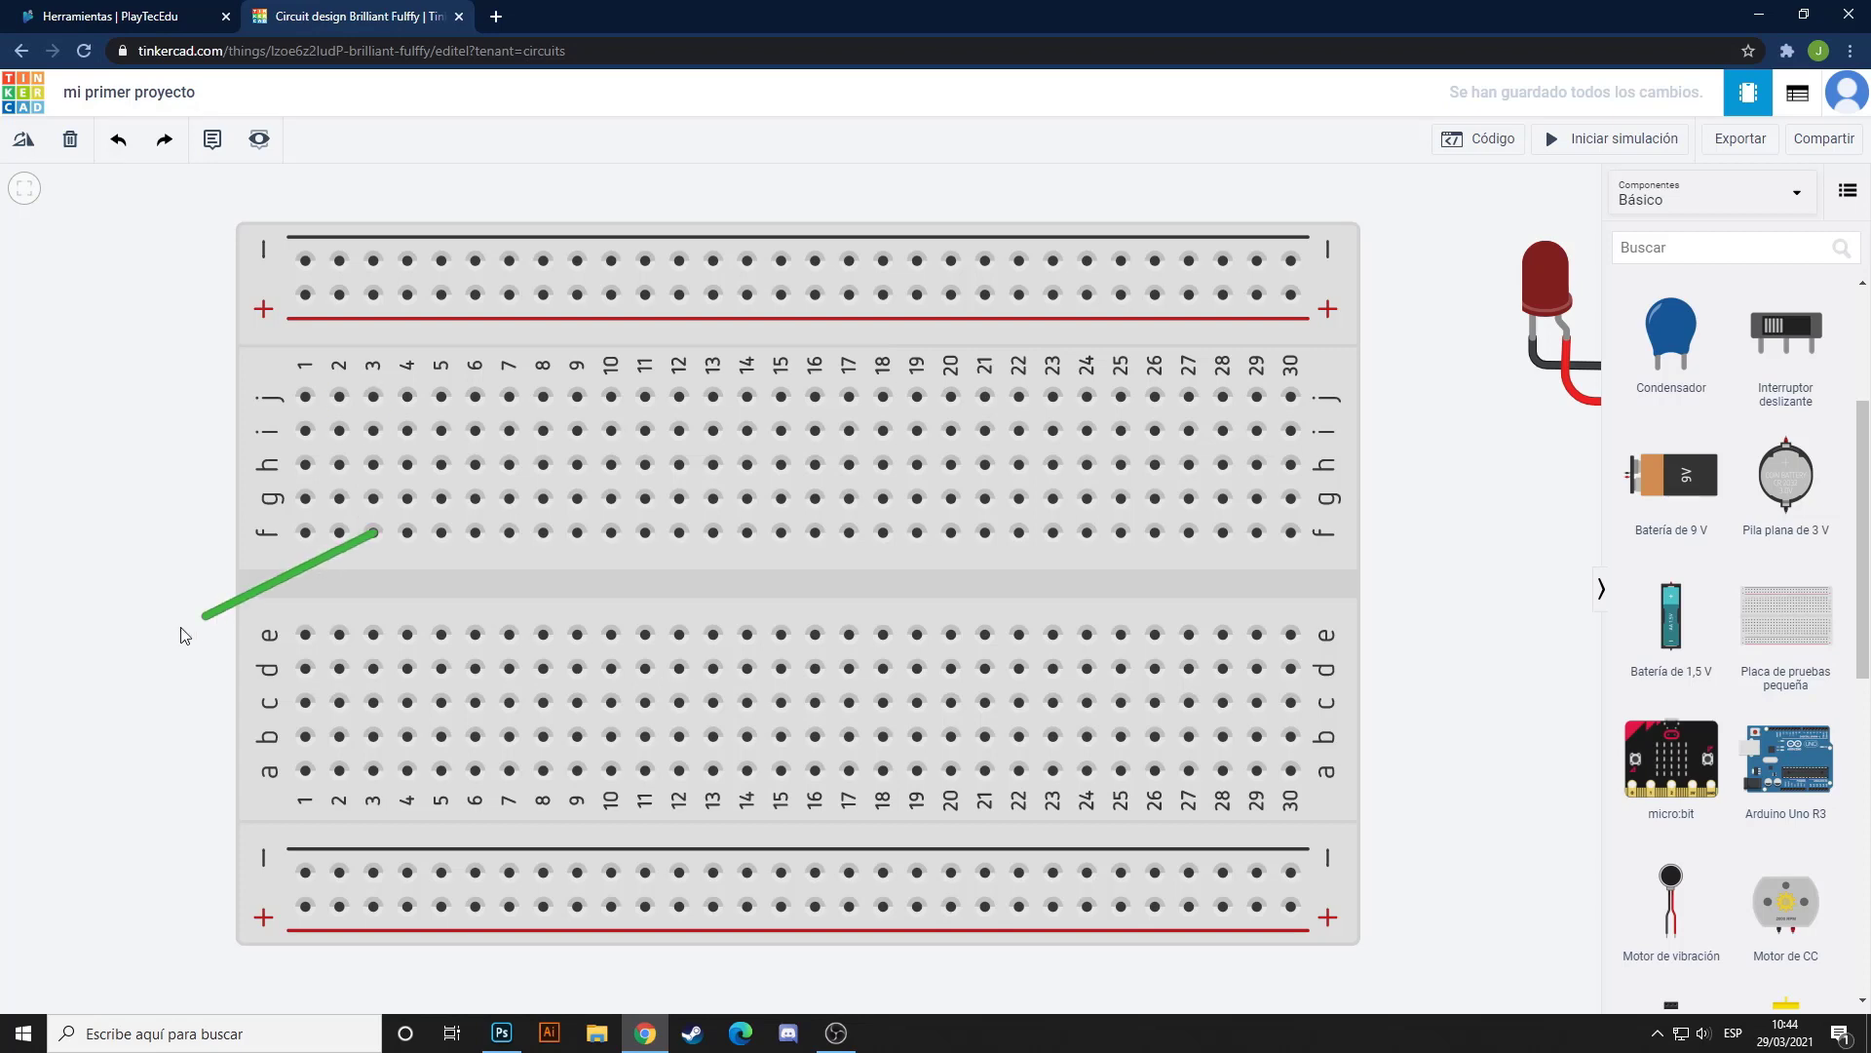
key(Escape)
click(442, 633)
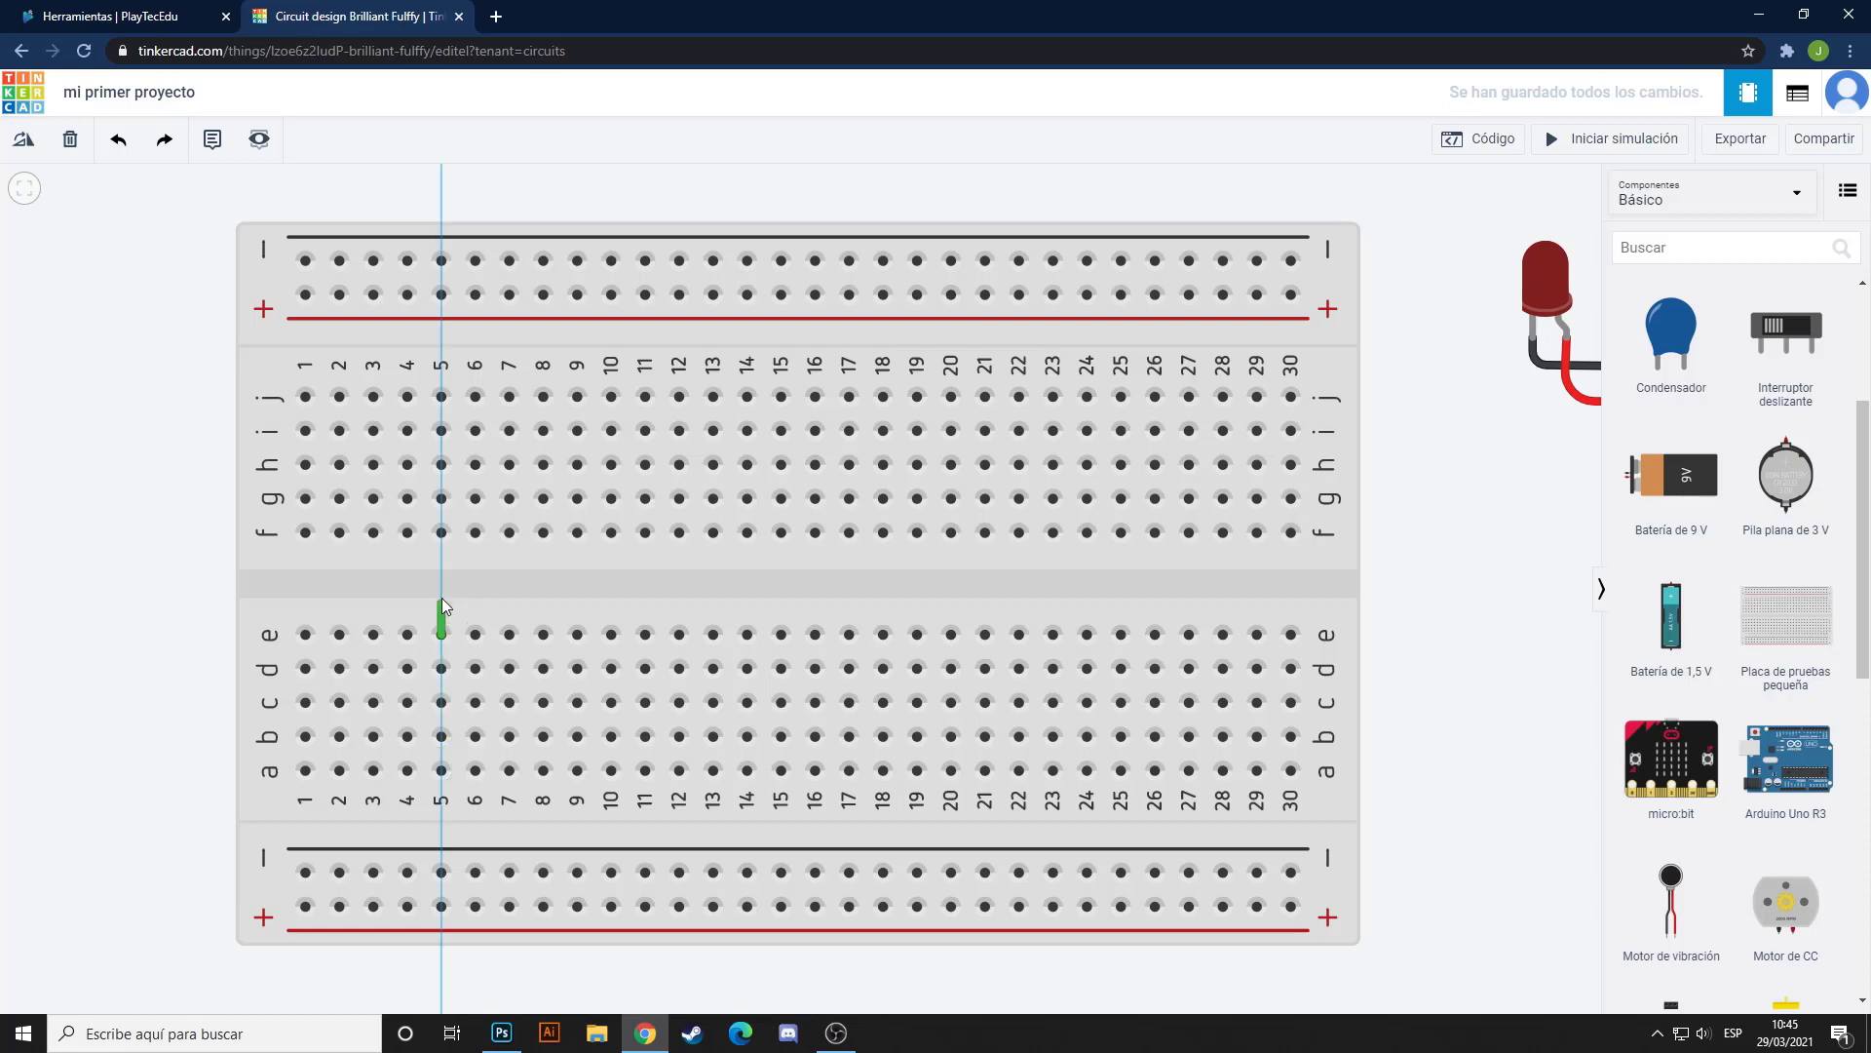
click(441, 531)
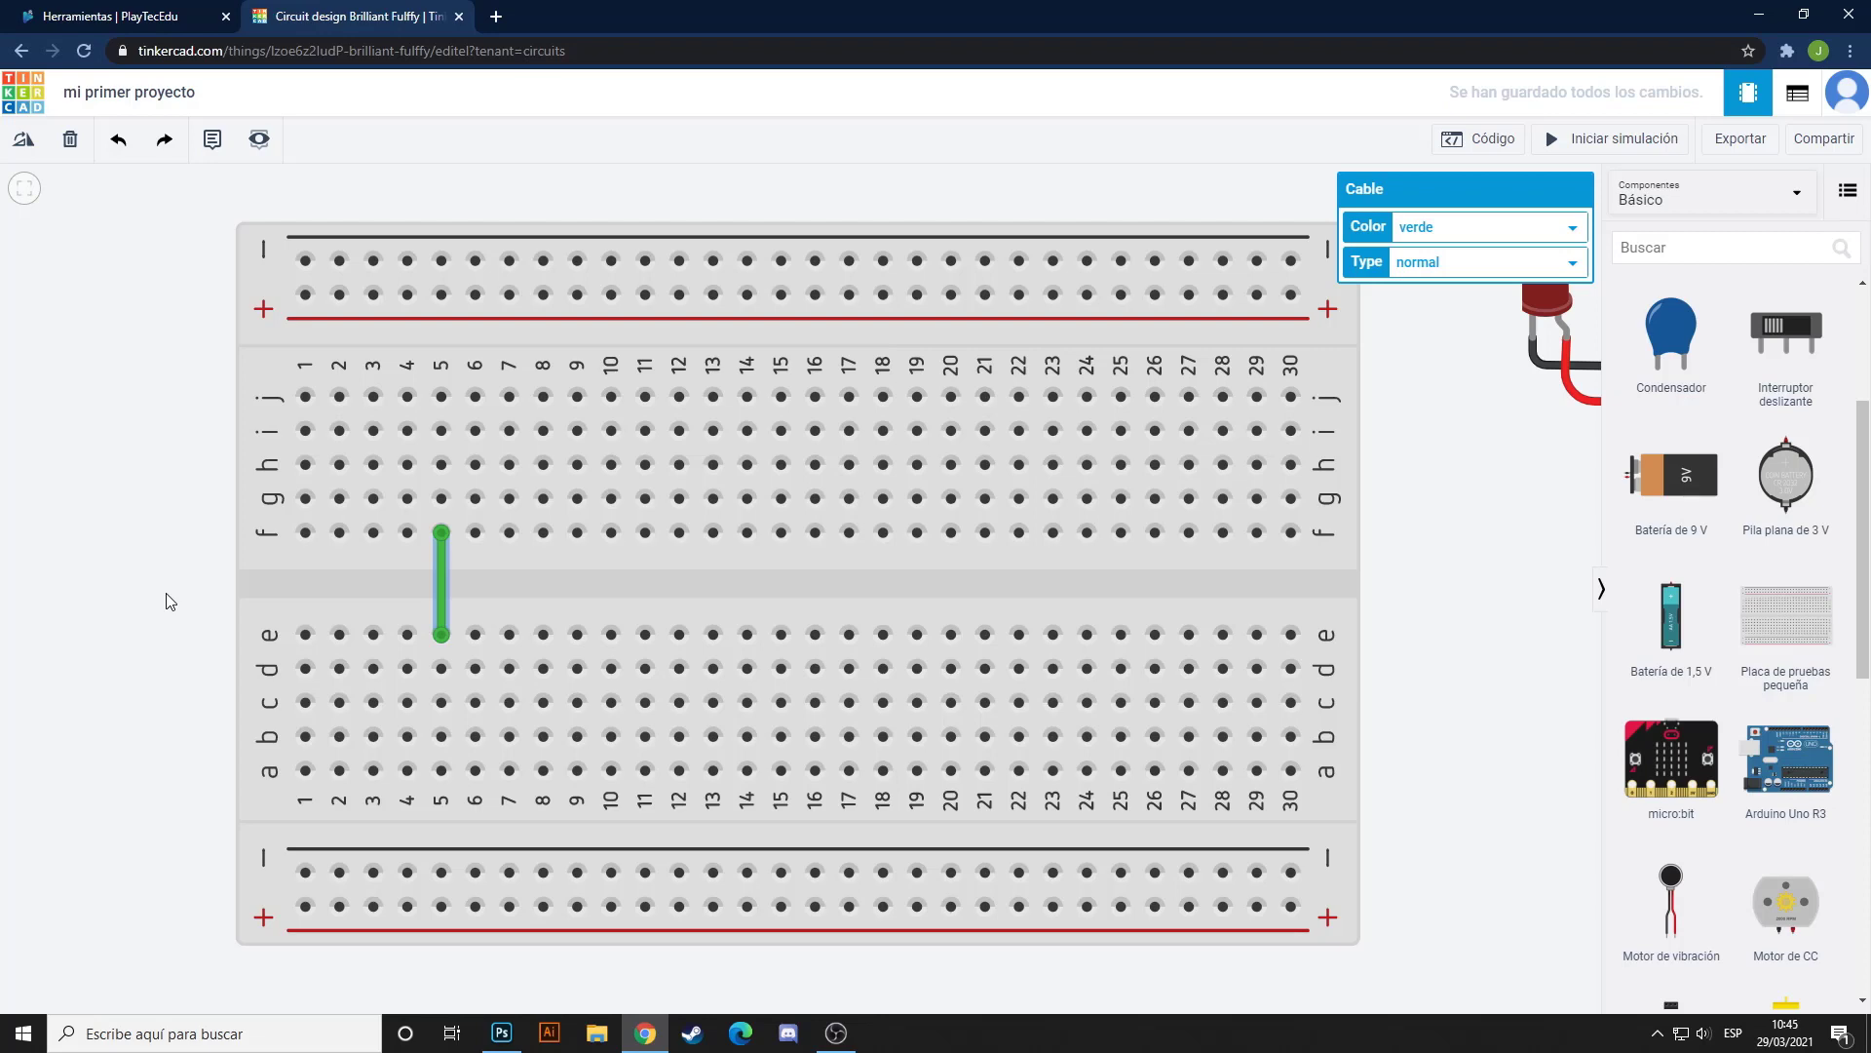
key(Delete)
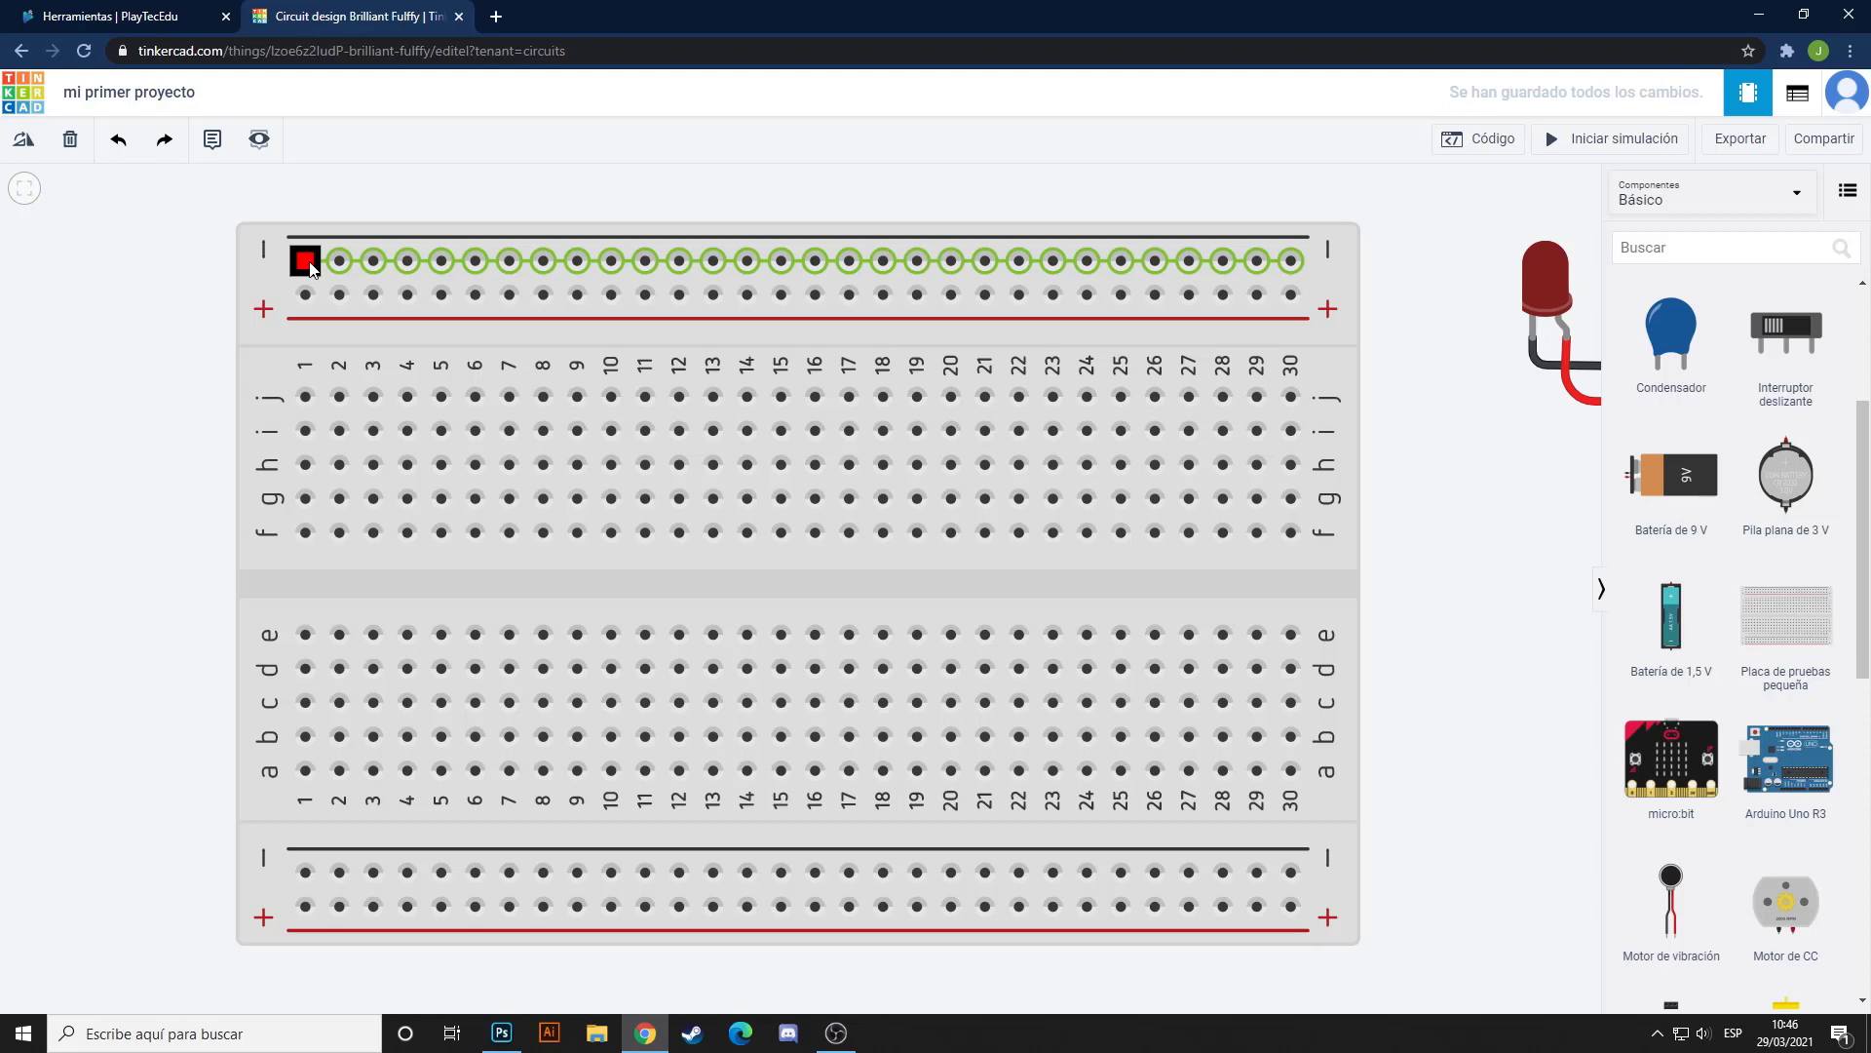
Add a second 9 V battery beside the breadboard's lower right edge, with its terminals facing the lower power rails
scroll(318, 420, down, 5)
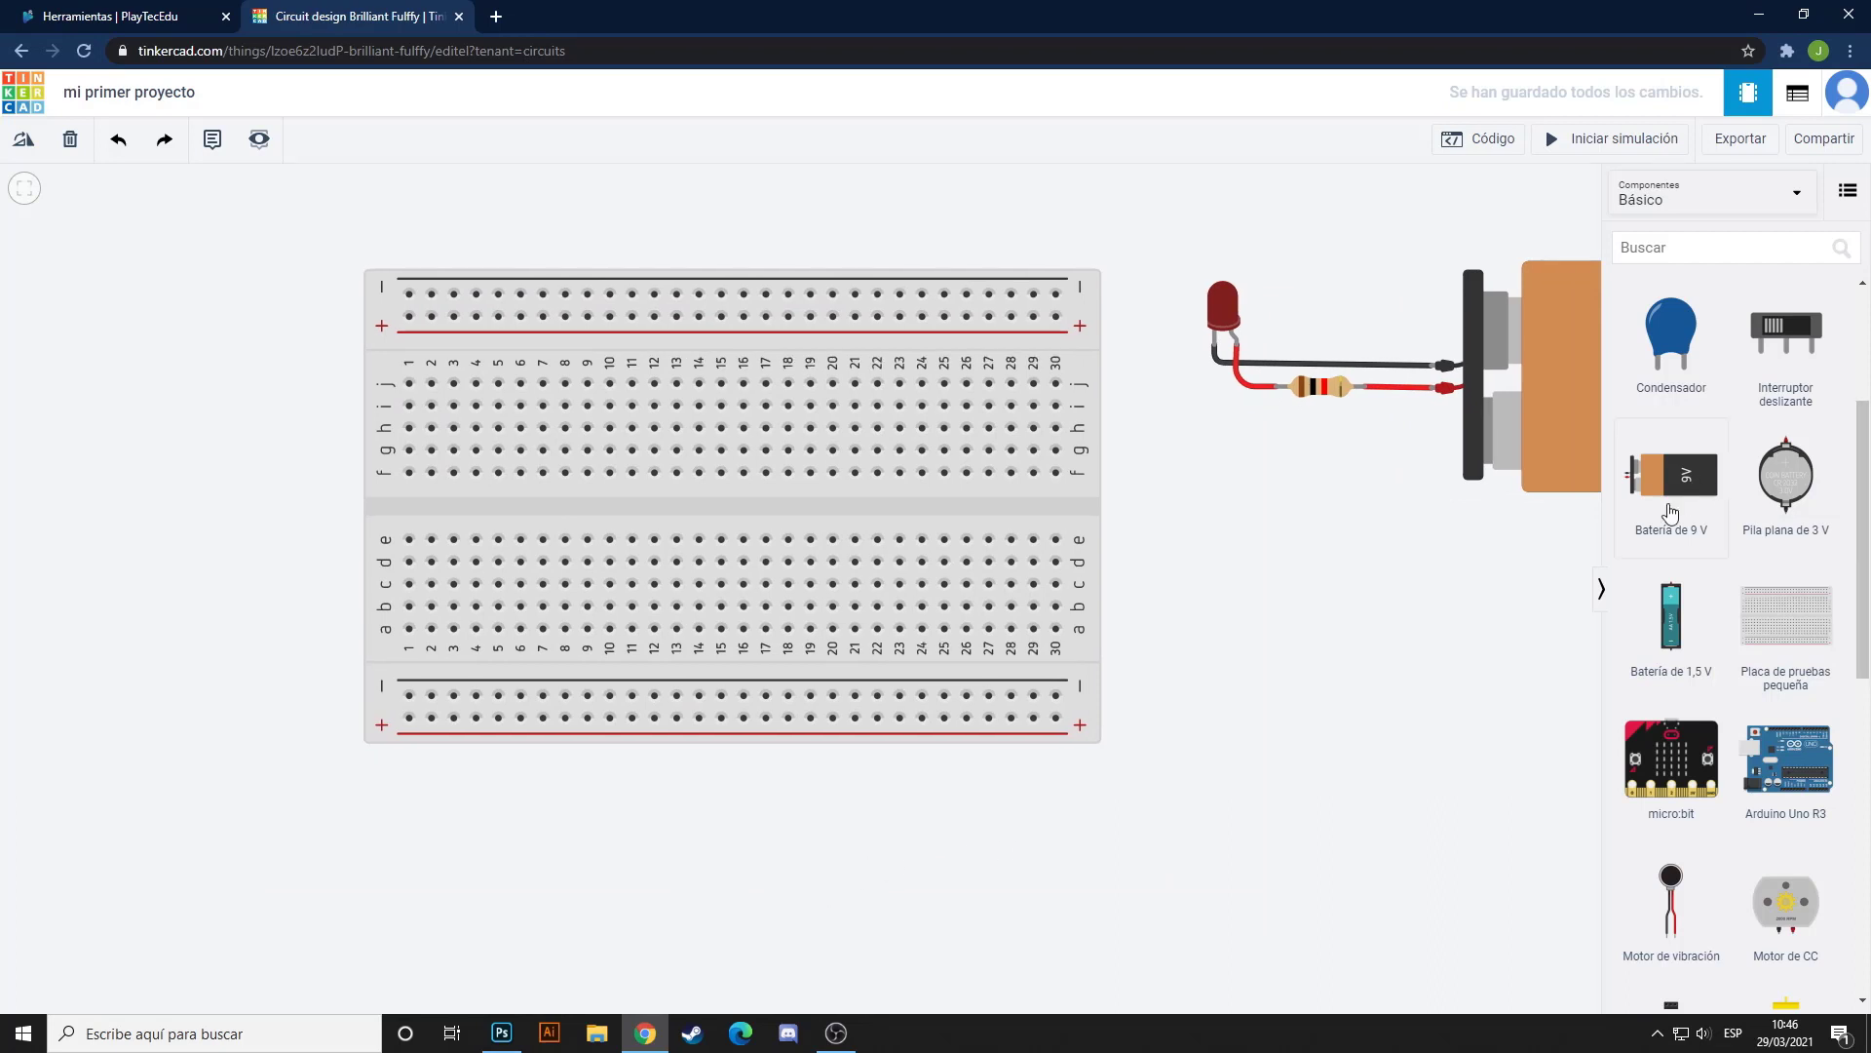
drag(1670, 477, 1278, 690)
click(1109, 775)
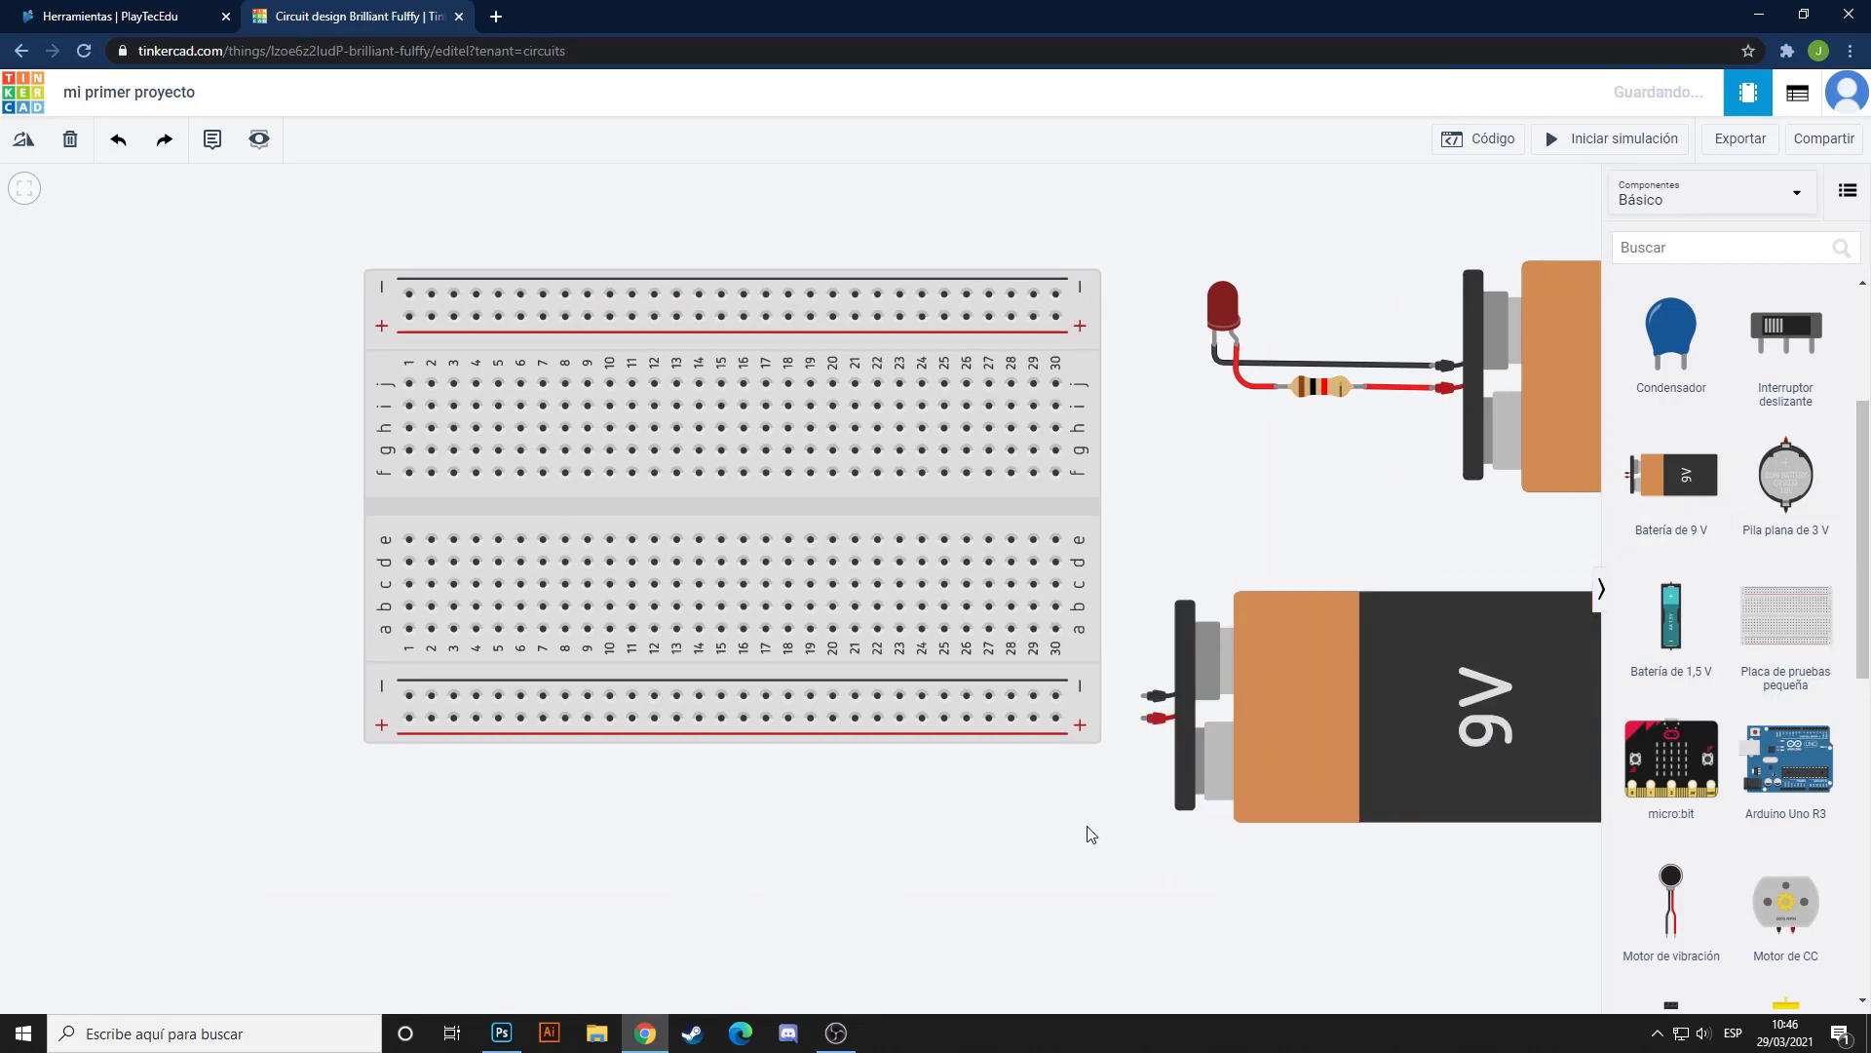
Wire the new battery's positive and negative terminals to the matching lower power rails of the breadboard at column 30
scroll(877, 794, up, 1)
scroll(897, 777, up, 3)
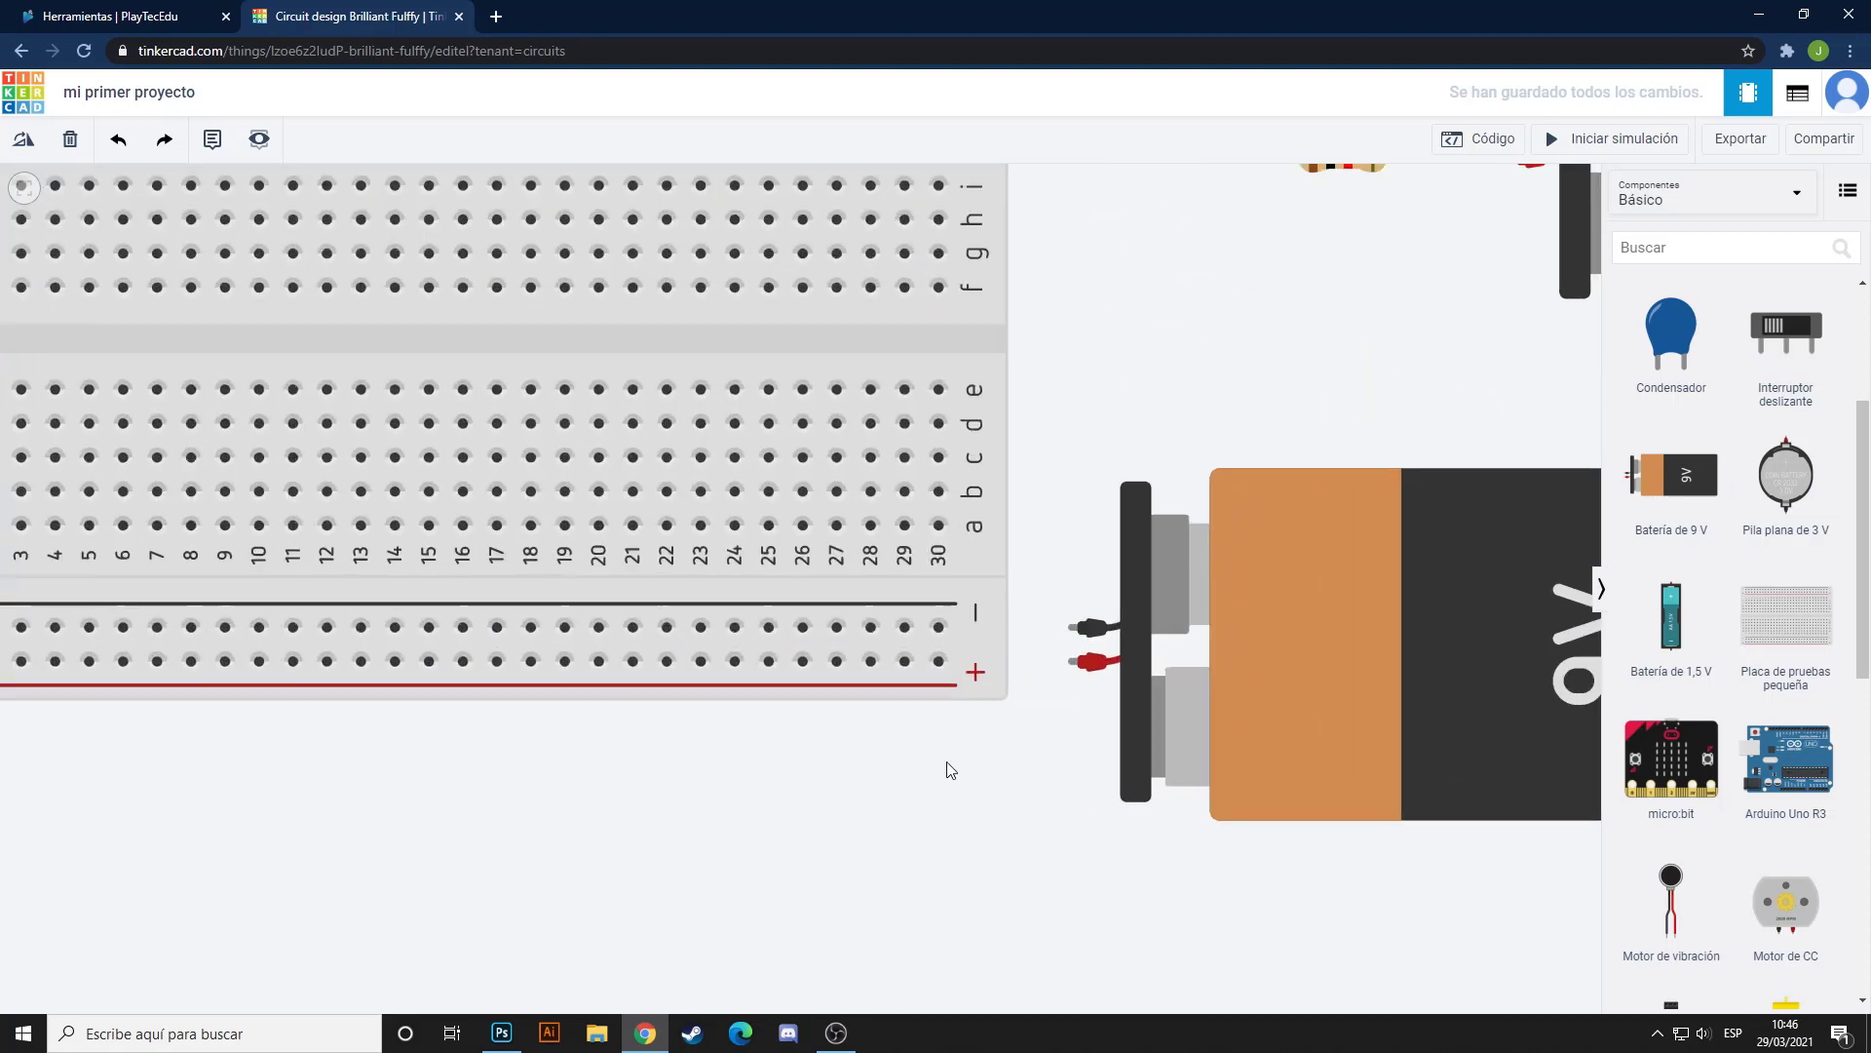
drag(872, 819, 807, 846)
drag(842, 840, 857, 848)
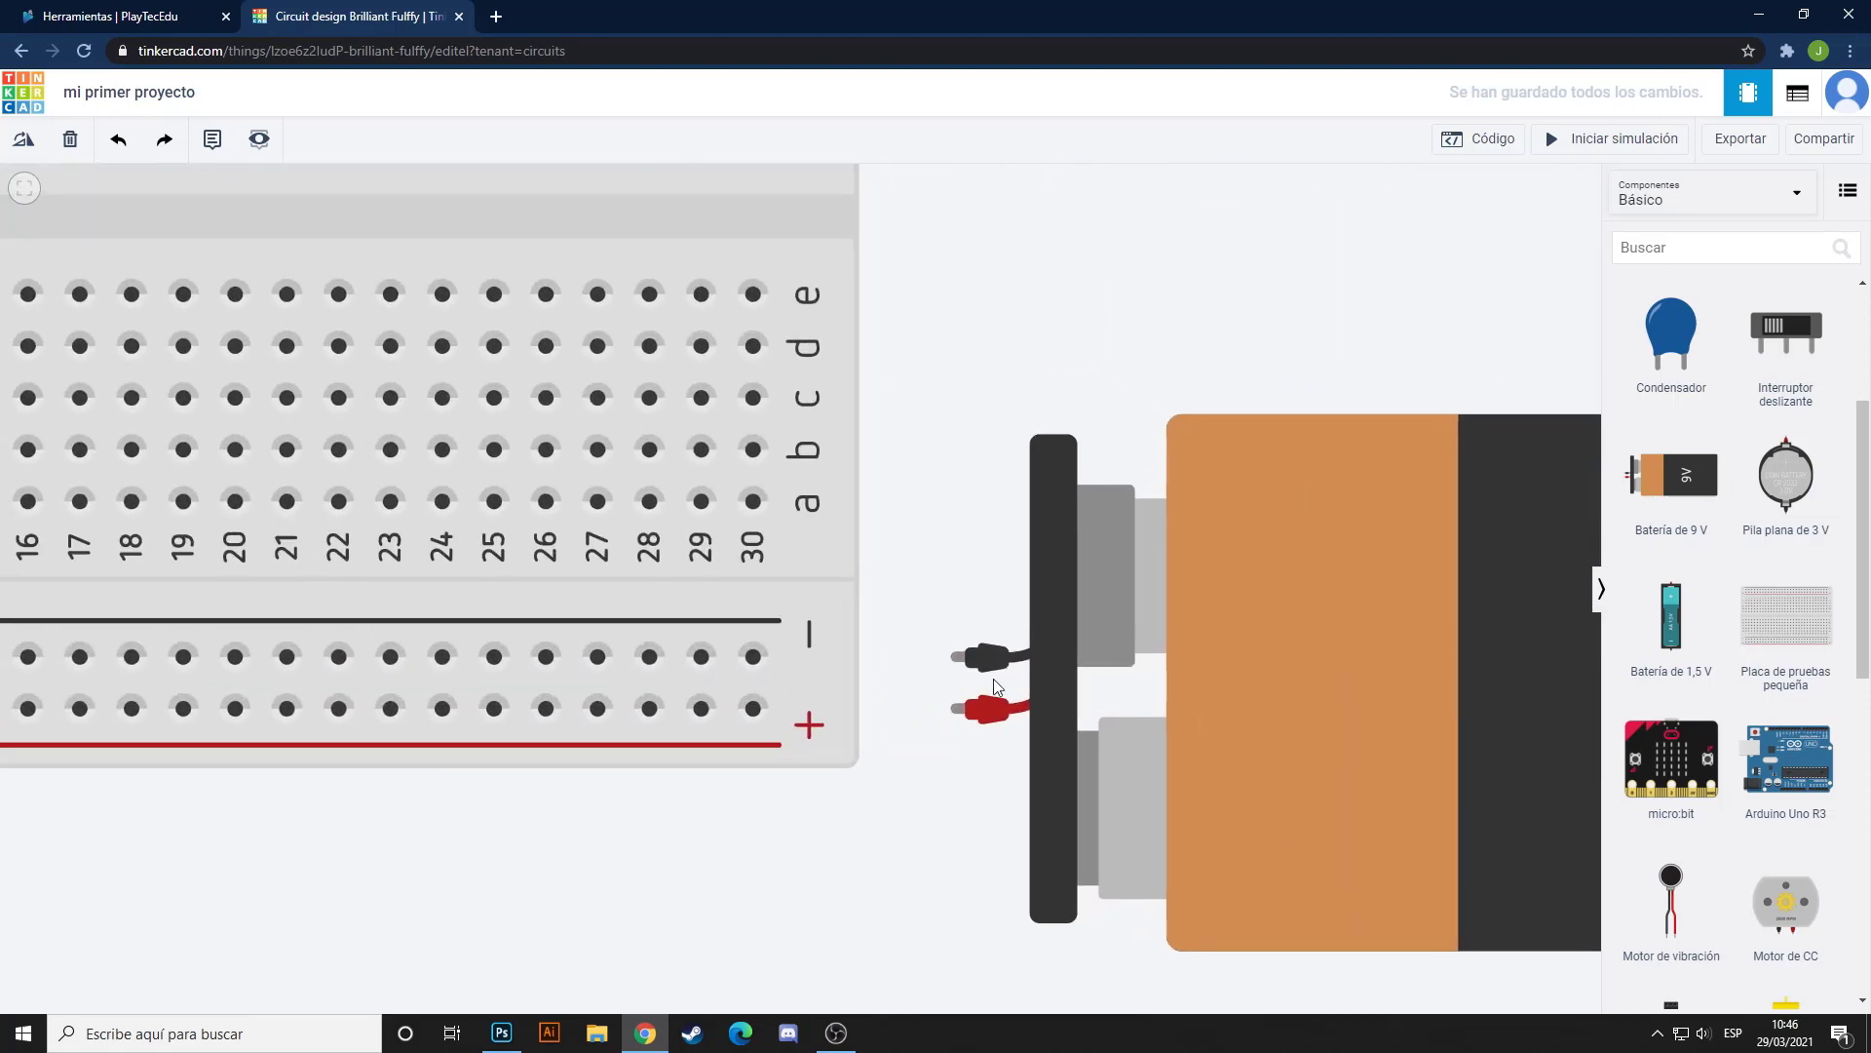
click(960, 711)
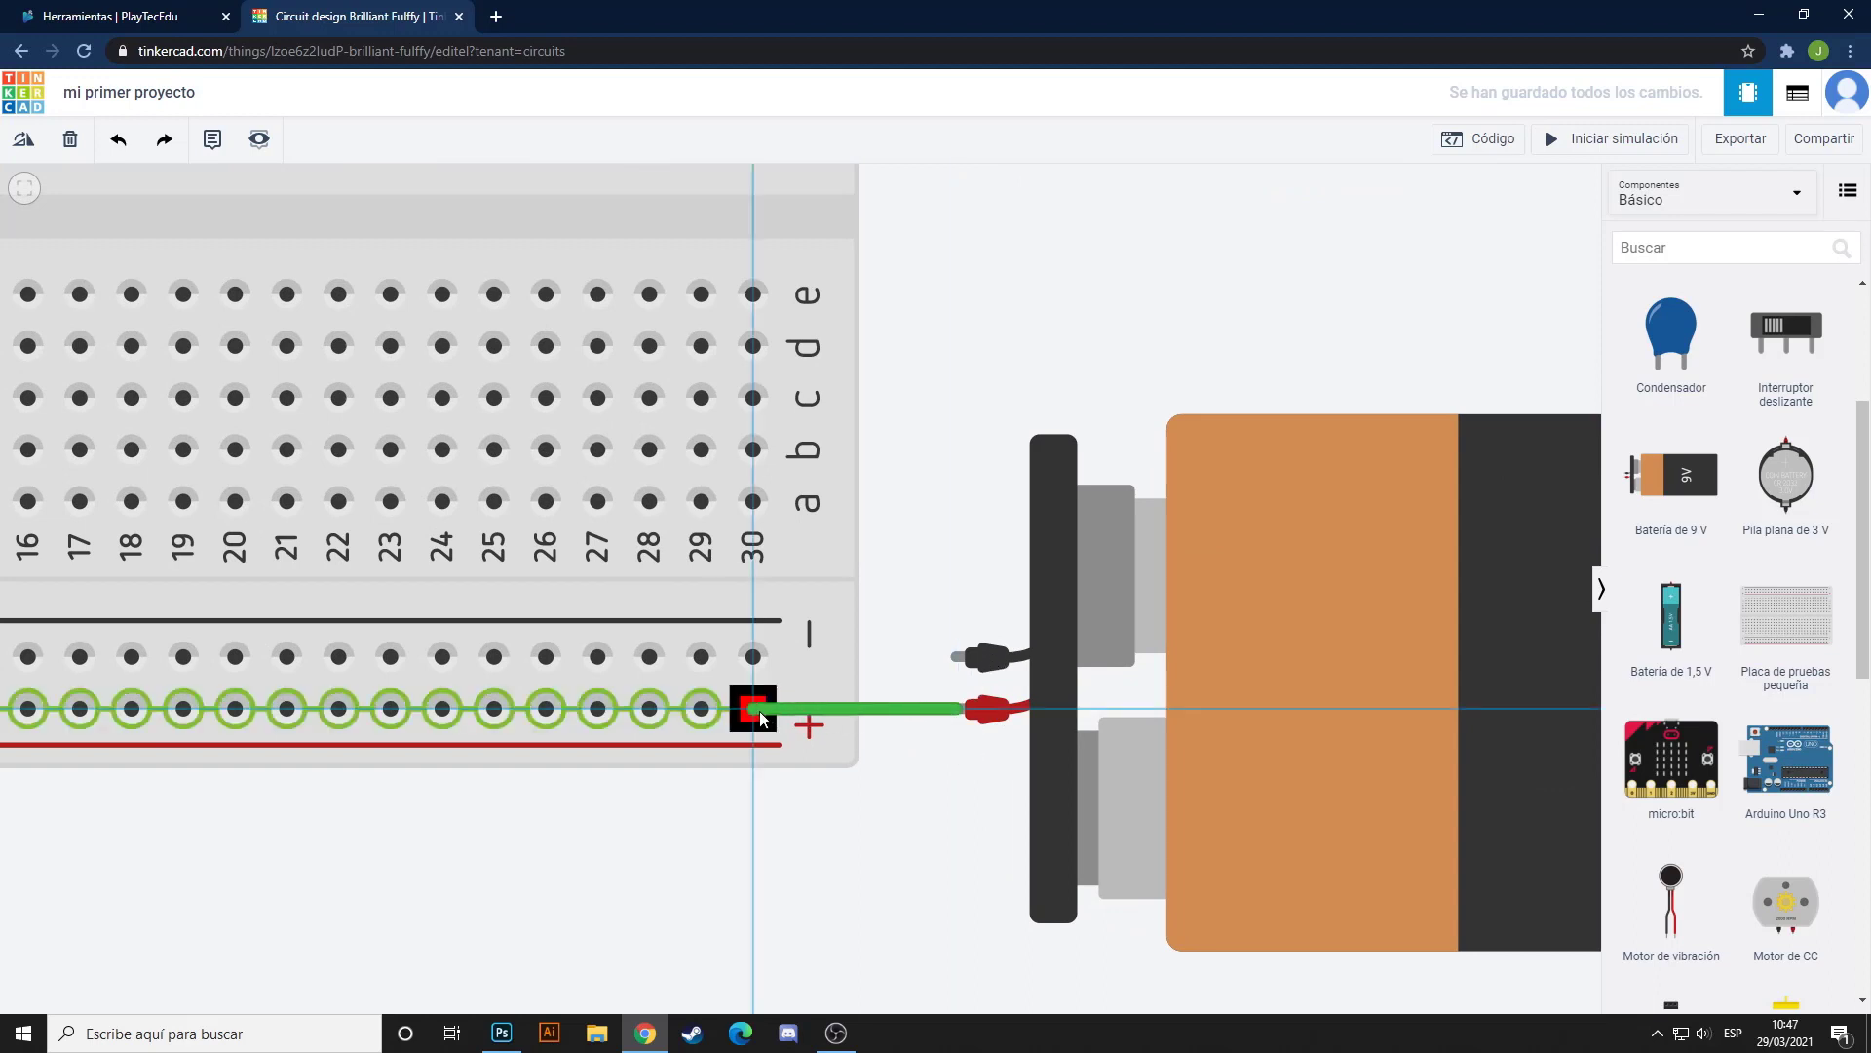
click(751, 708)
click(961, 656)
click(752, 656)
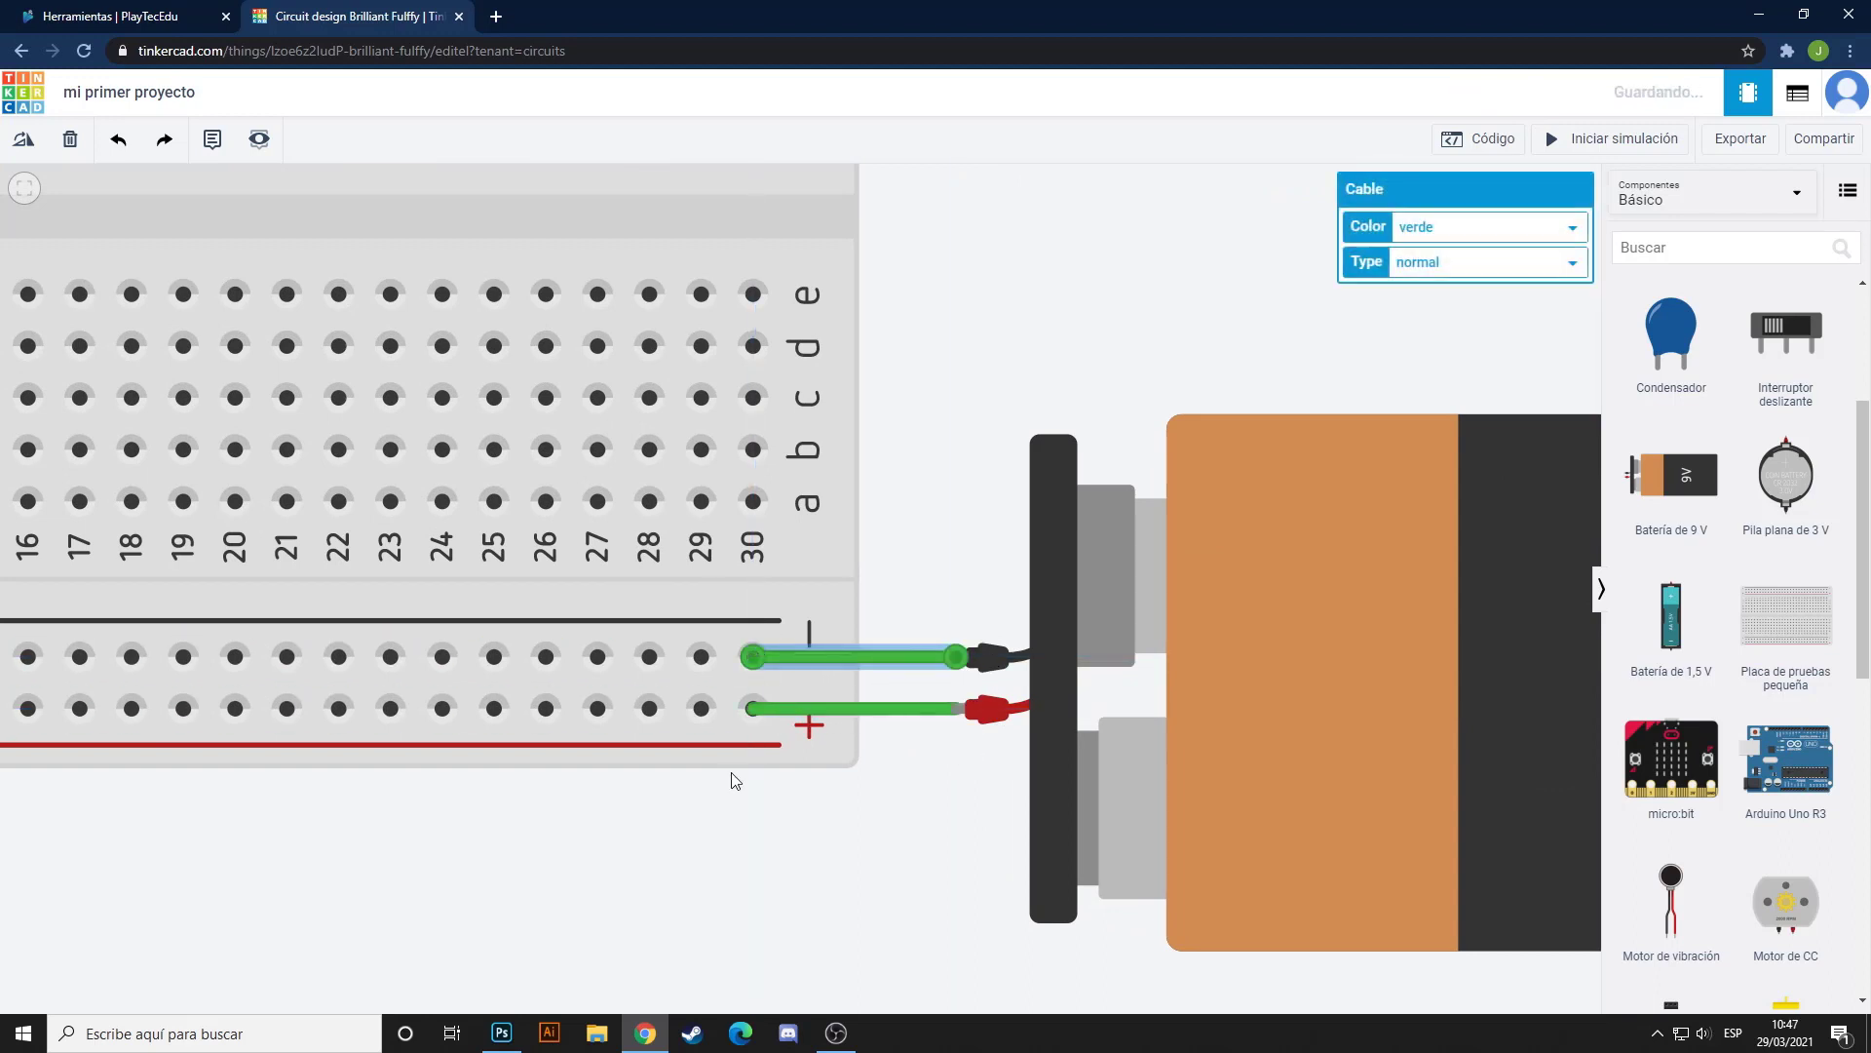
Color the battery's positive wire red (rojo) and its negative wire black (negro)
drag(731, 777, 894, 798)
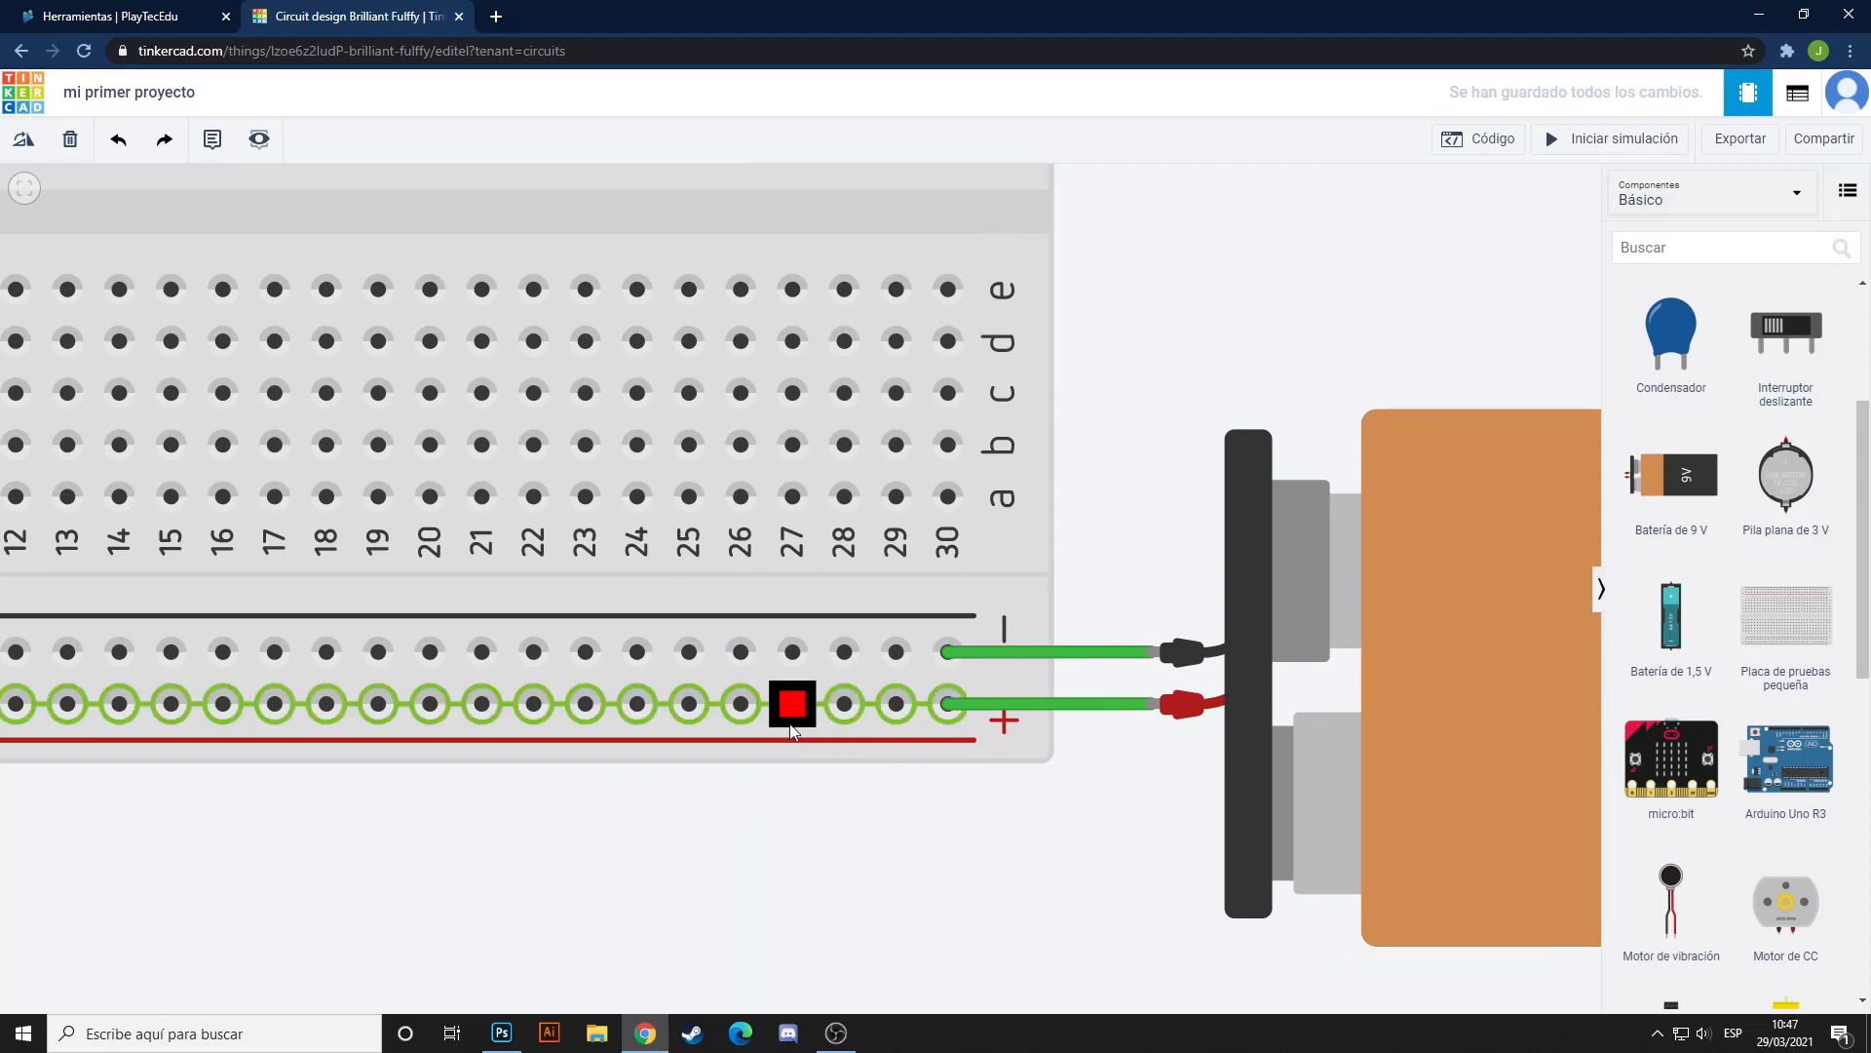
scroll(763, 829, down, 2)
scroll(763, 833, down, 1)
drag(753, 850, 965, 873)
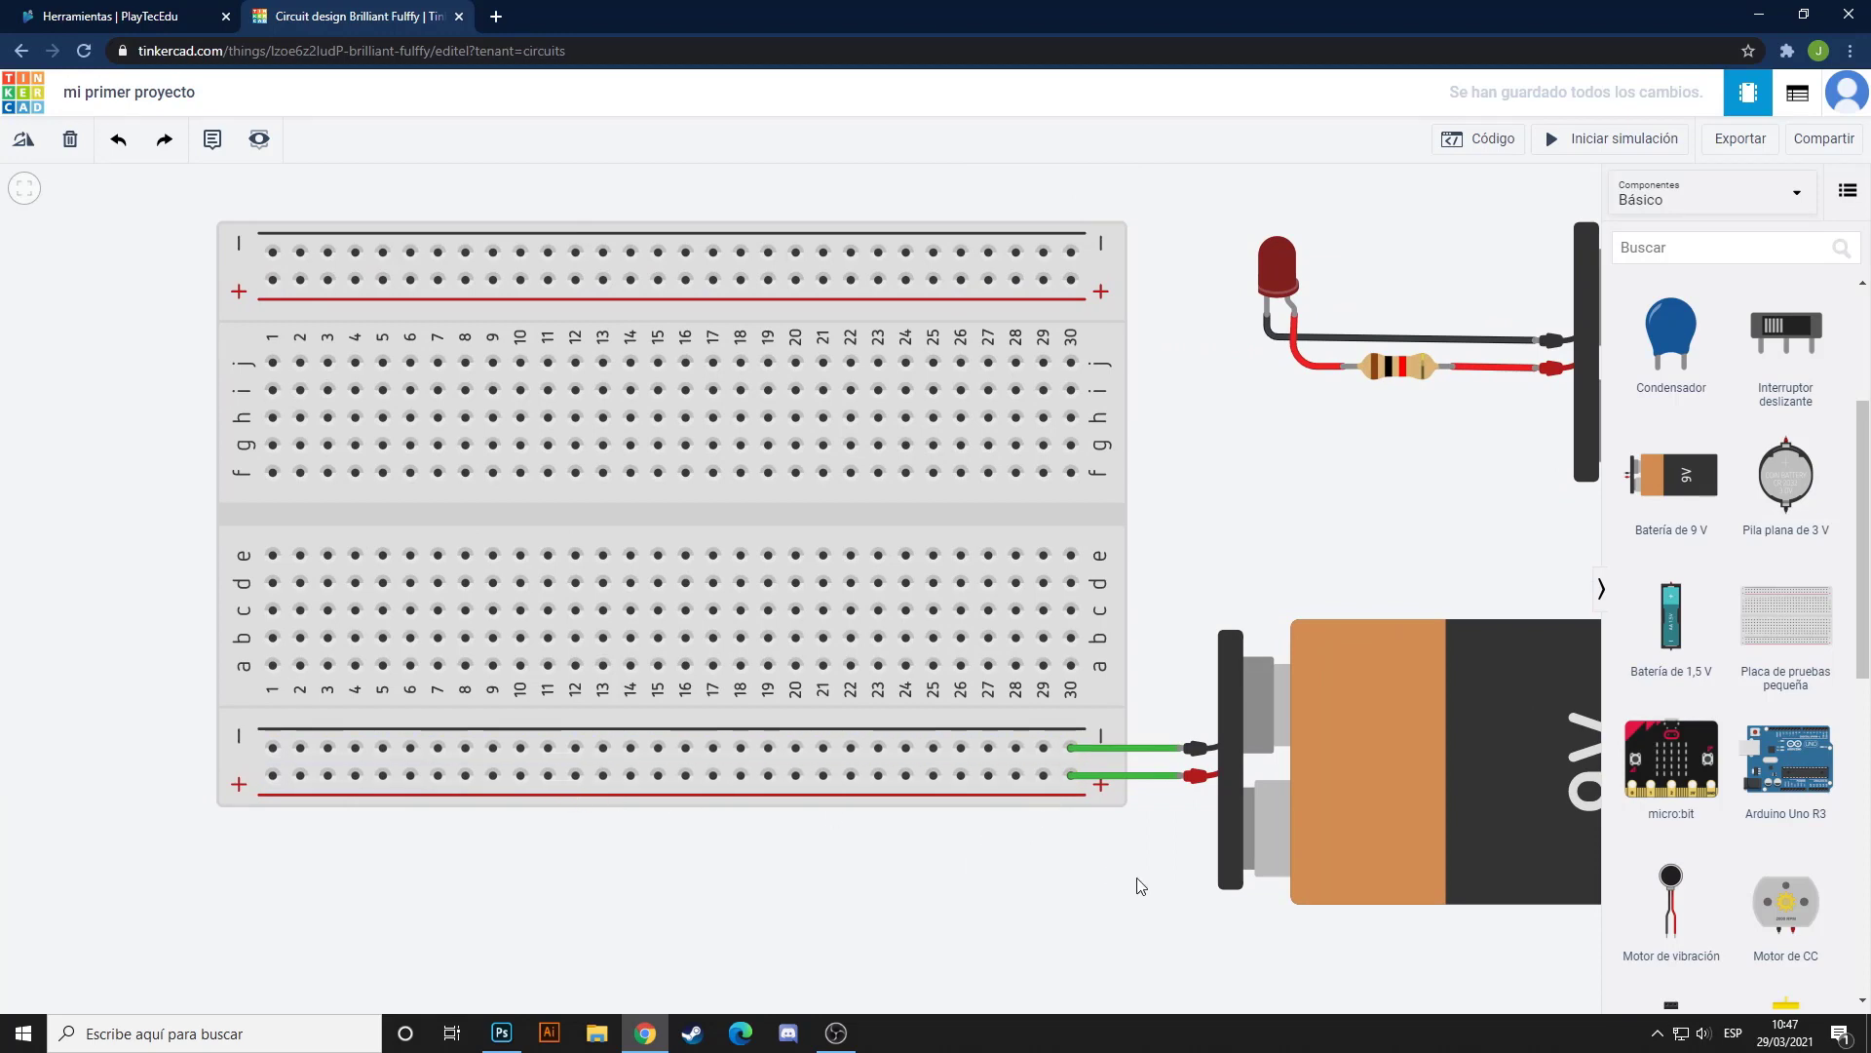
scroll(1214, 897, up, 2)
scroll(1176, 894, up, 1)
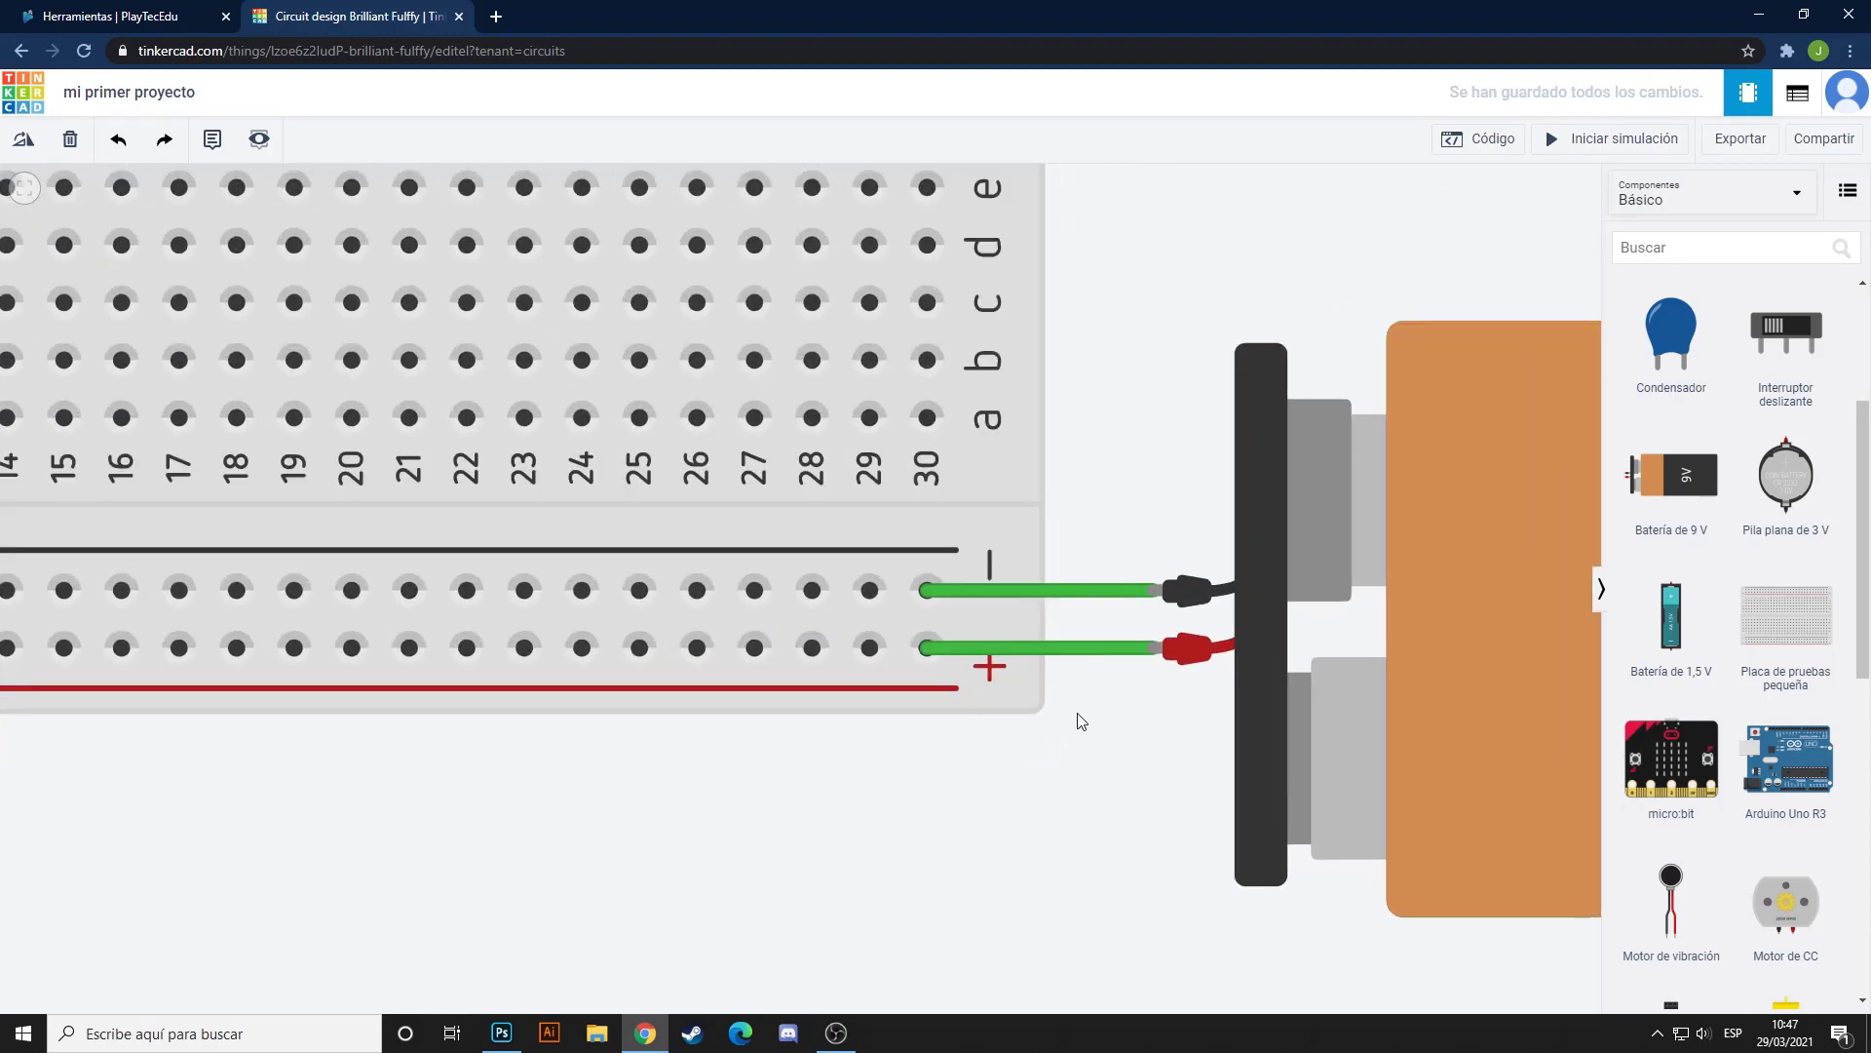
click(1110, 649)
click(1519, 240)
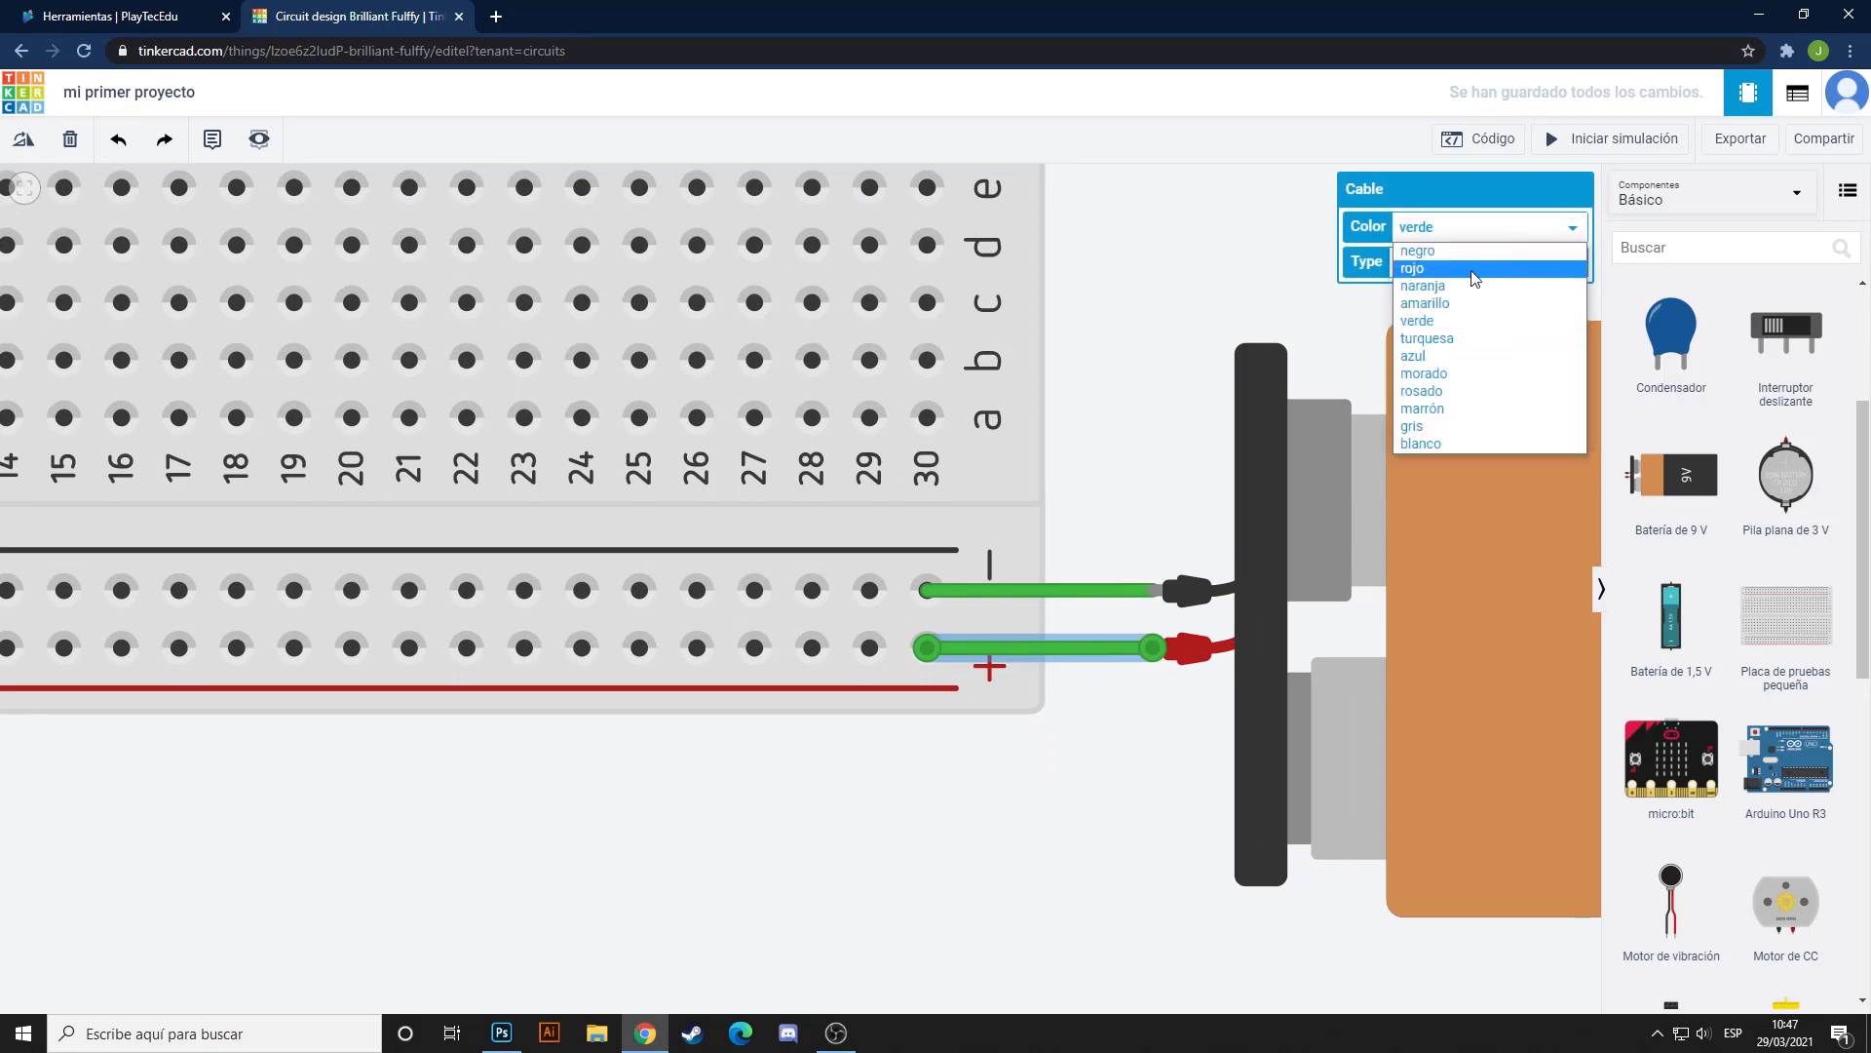
click(1443, 261)
click(1017, 589)
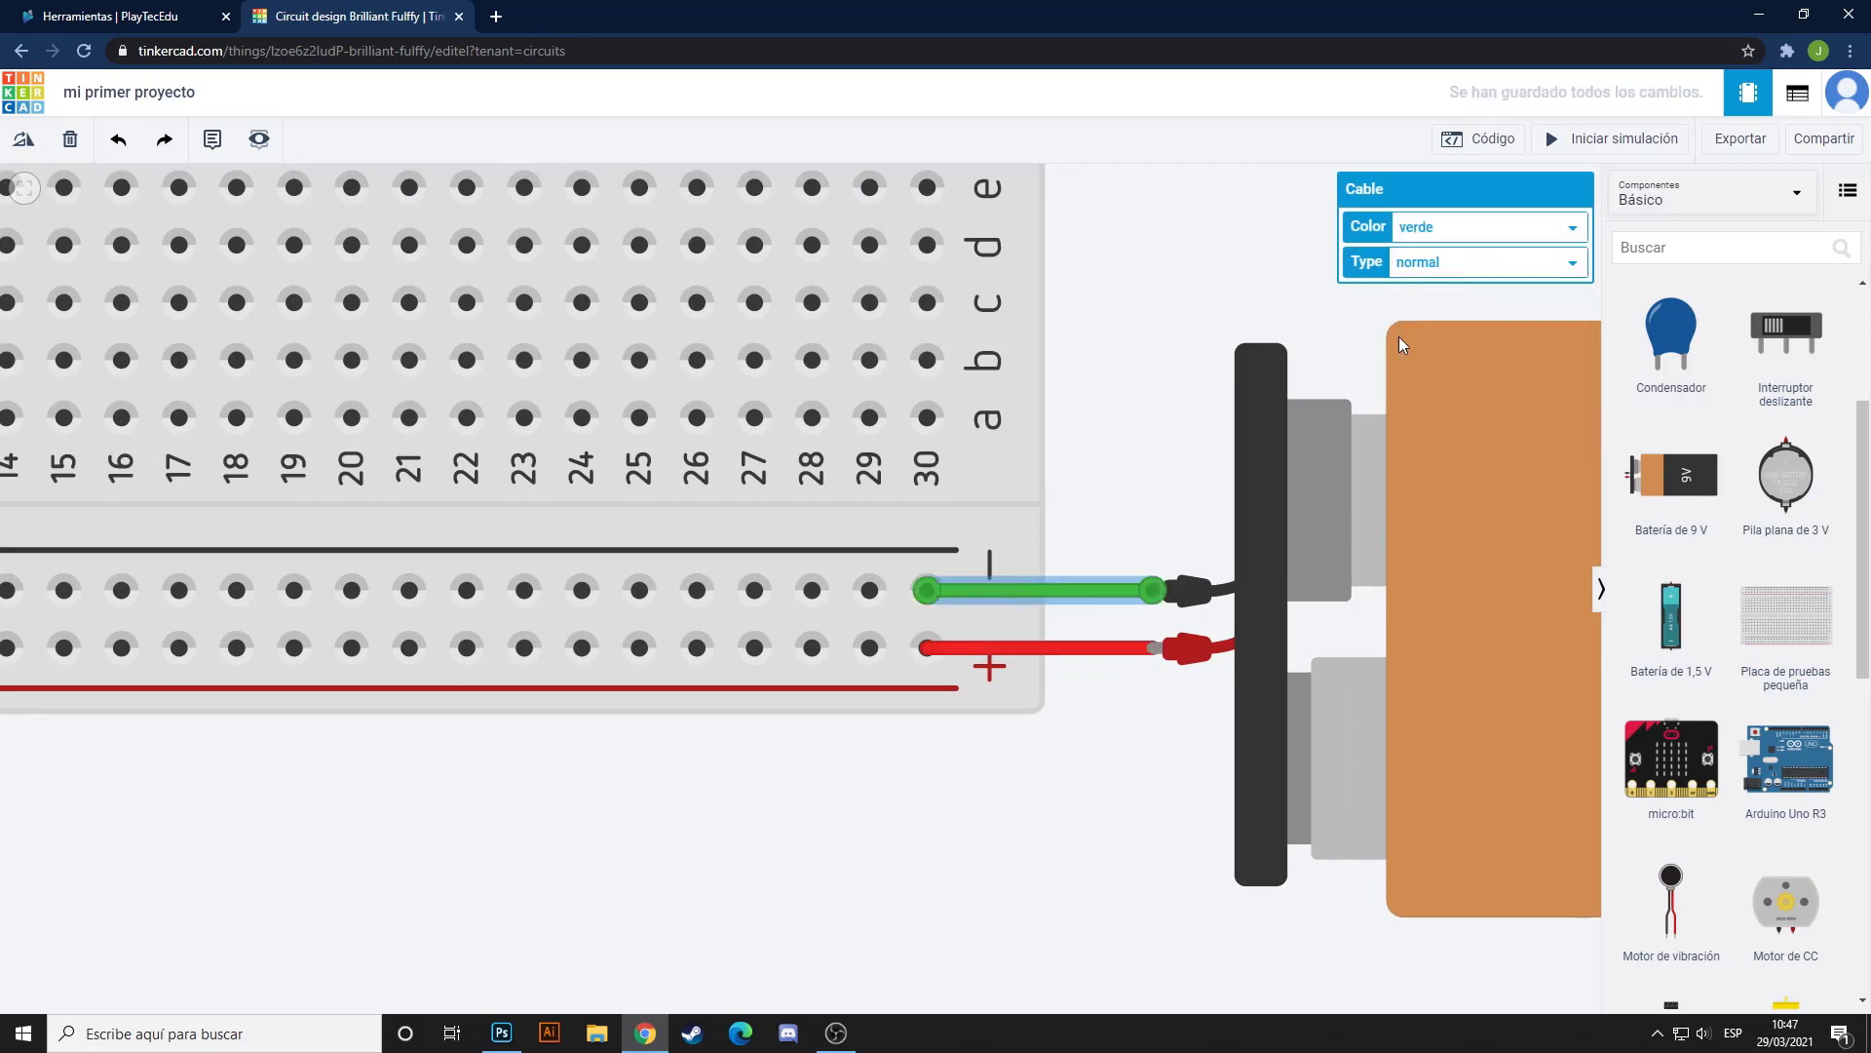
click(1460, 224)
click(1421, 251)
click(1174, 407)
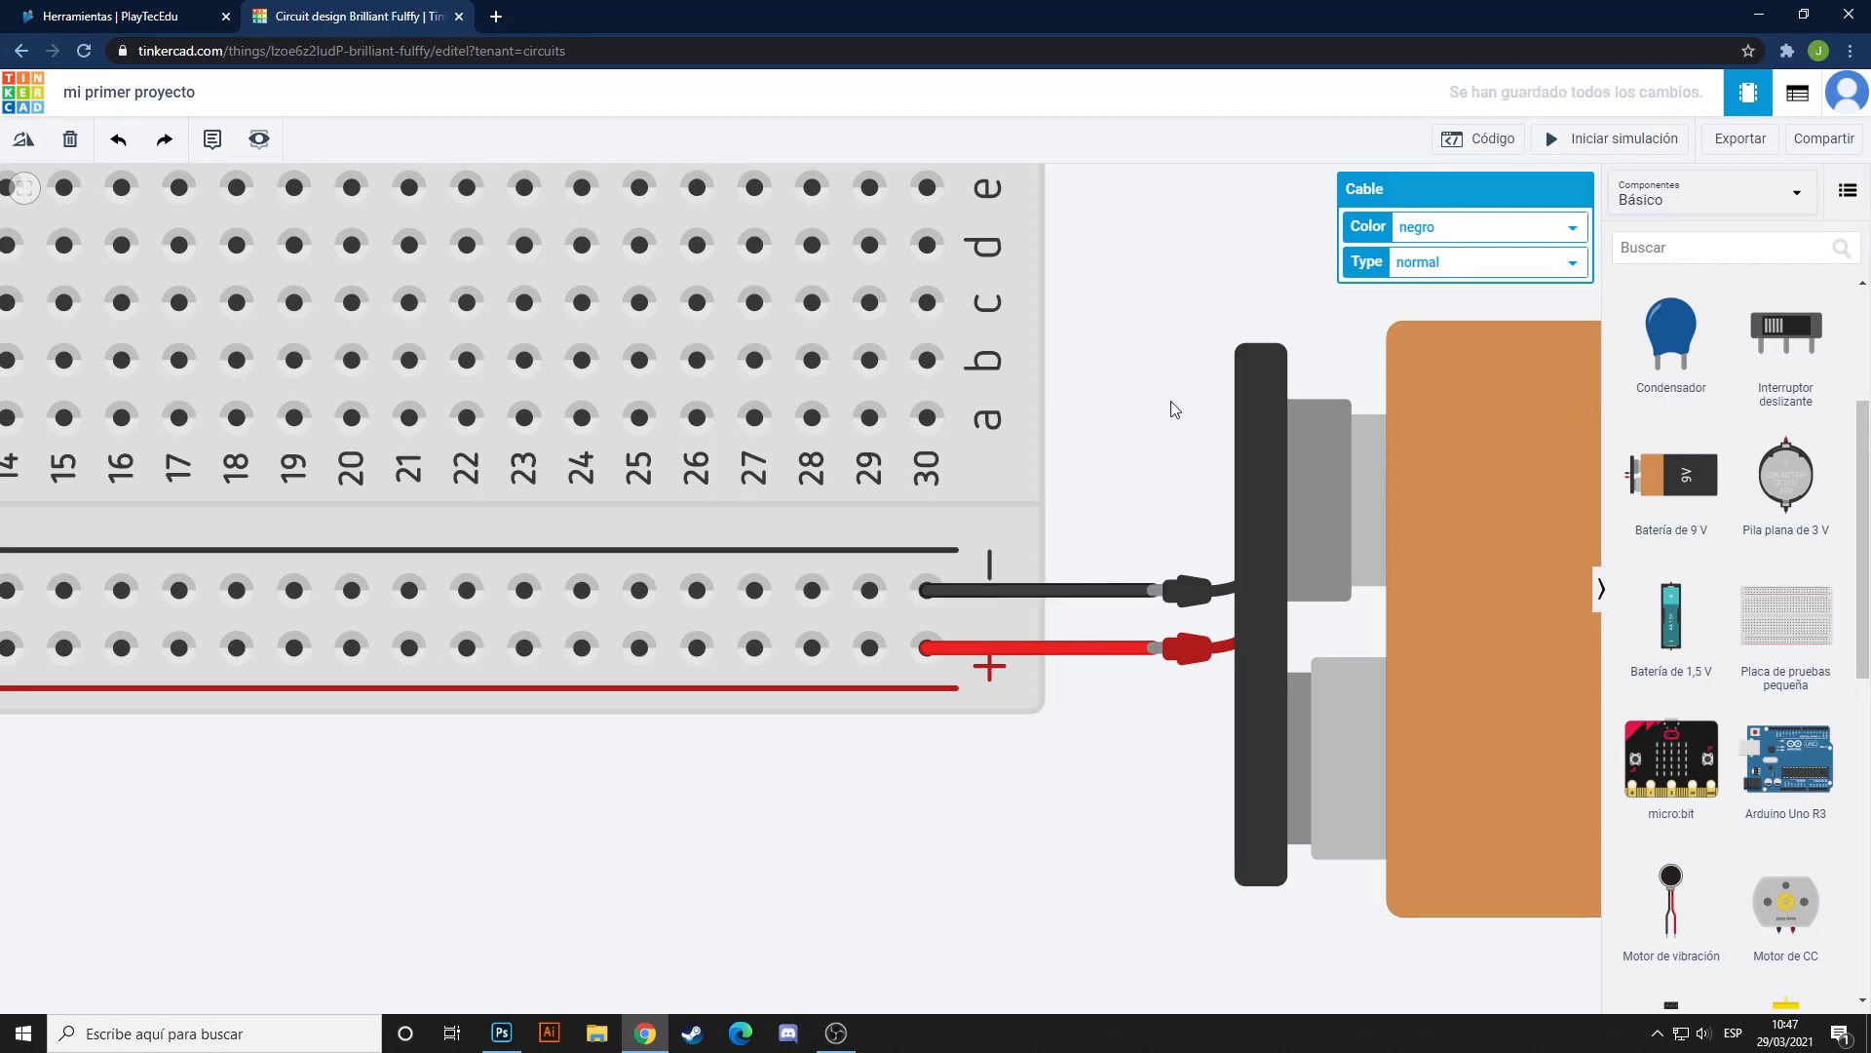
Place an LED on the breadboard with its cathode in hole i10 and its anode in hole i11
scroll(1173, 408, down, 3)
drag(1174, 408, 1183, 693)
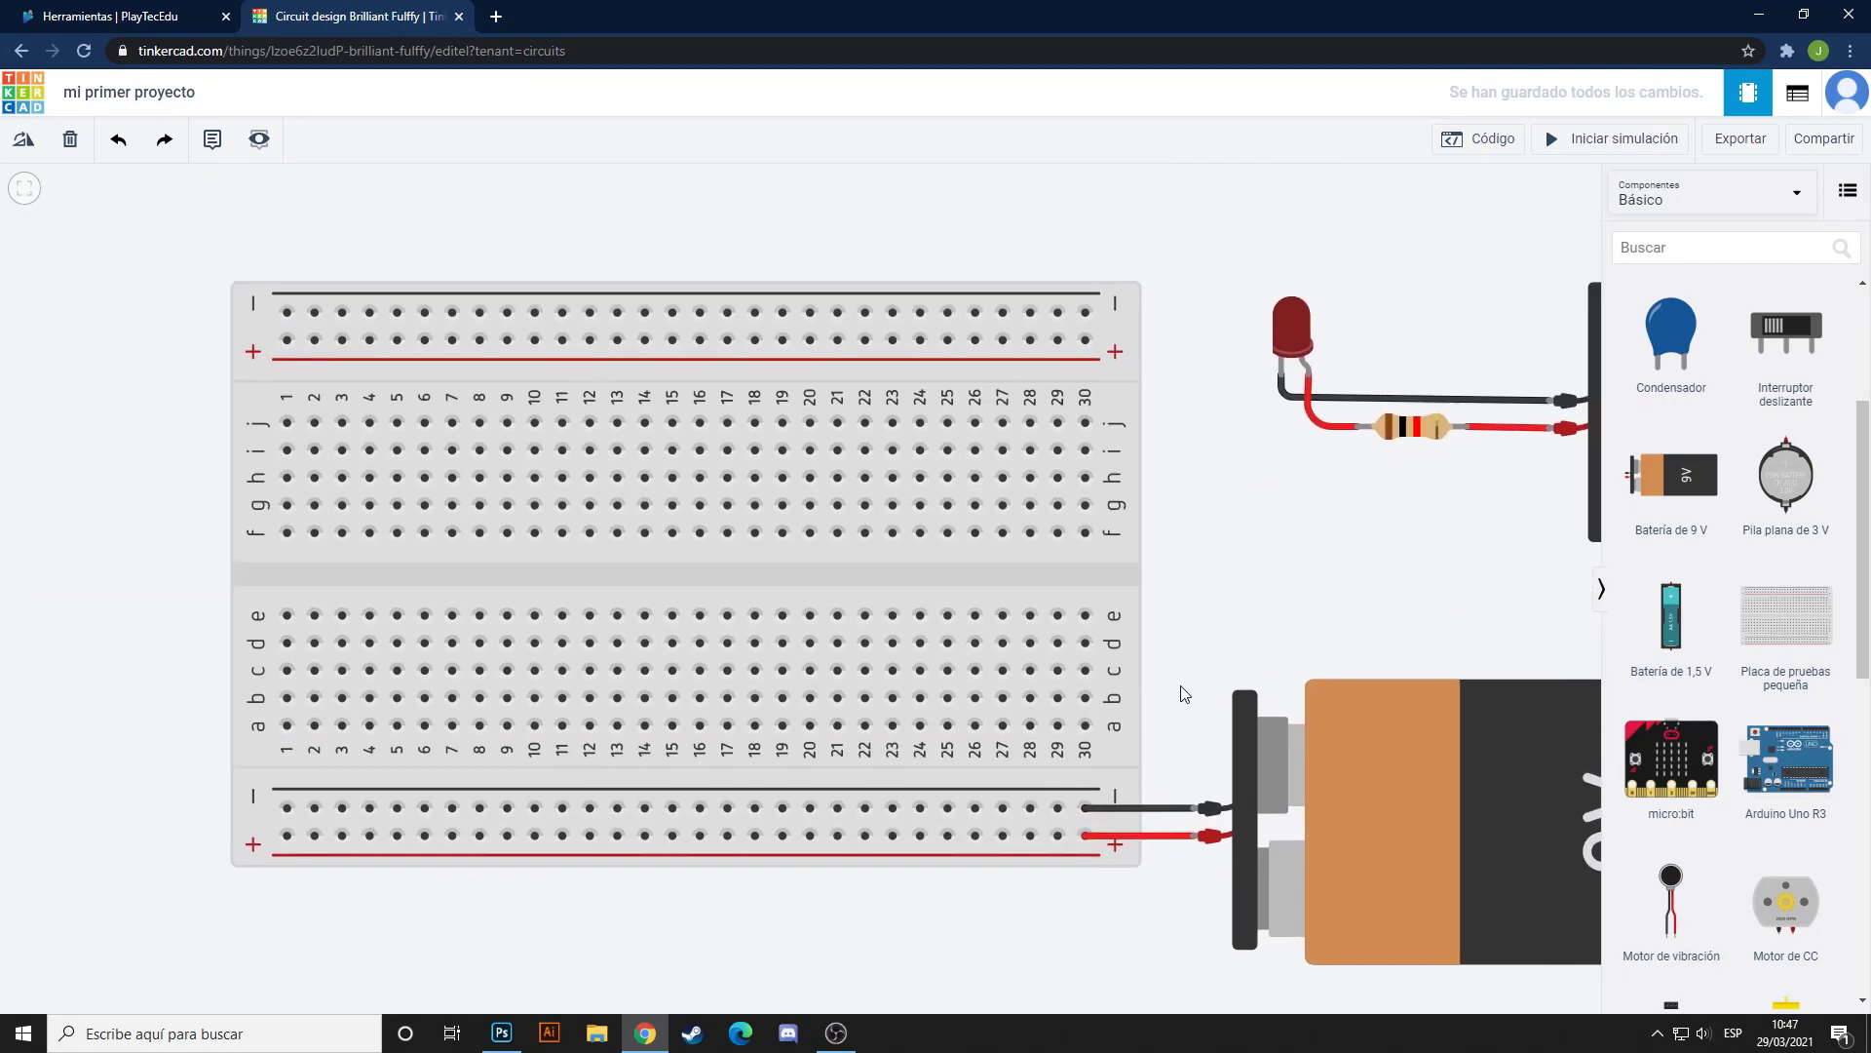
scroll(1667, 628, up, 3)
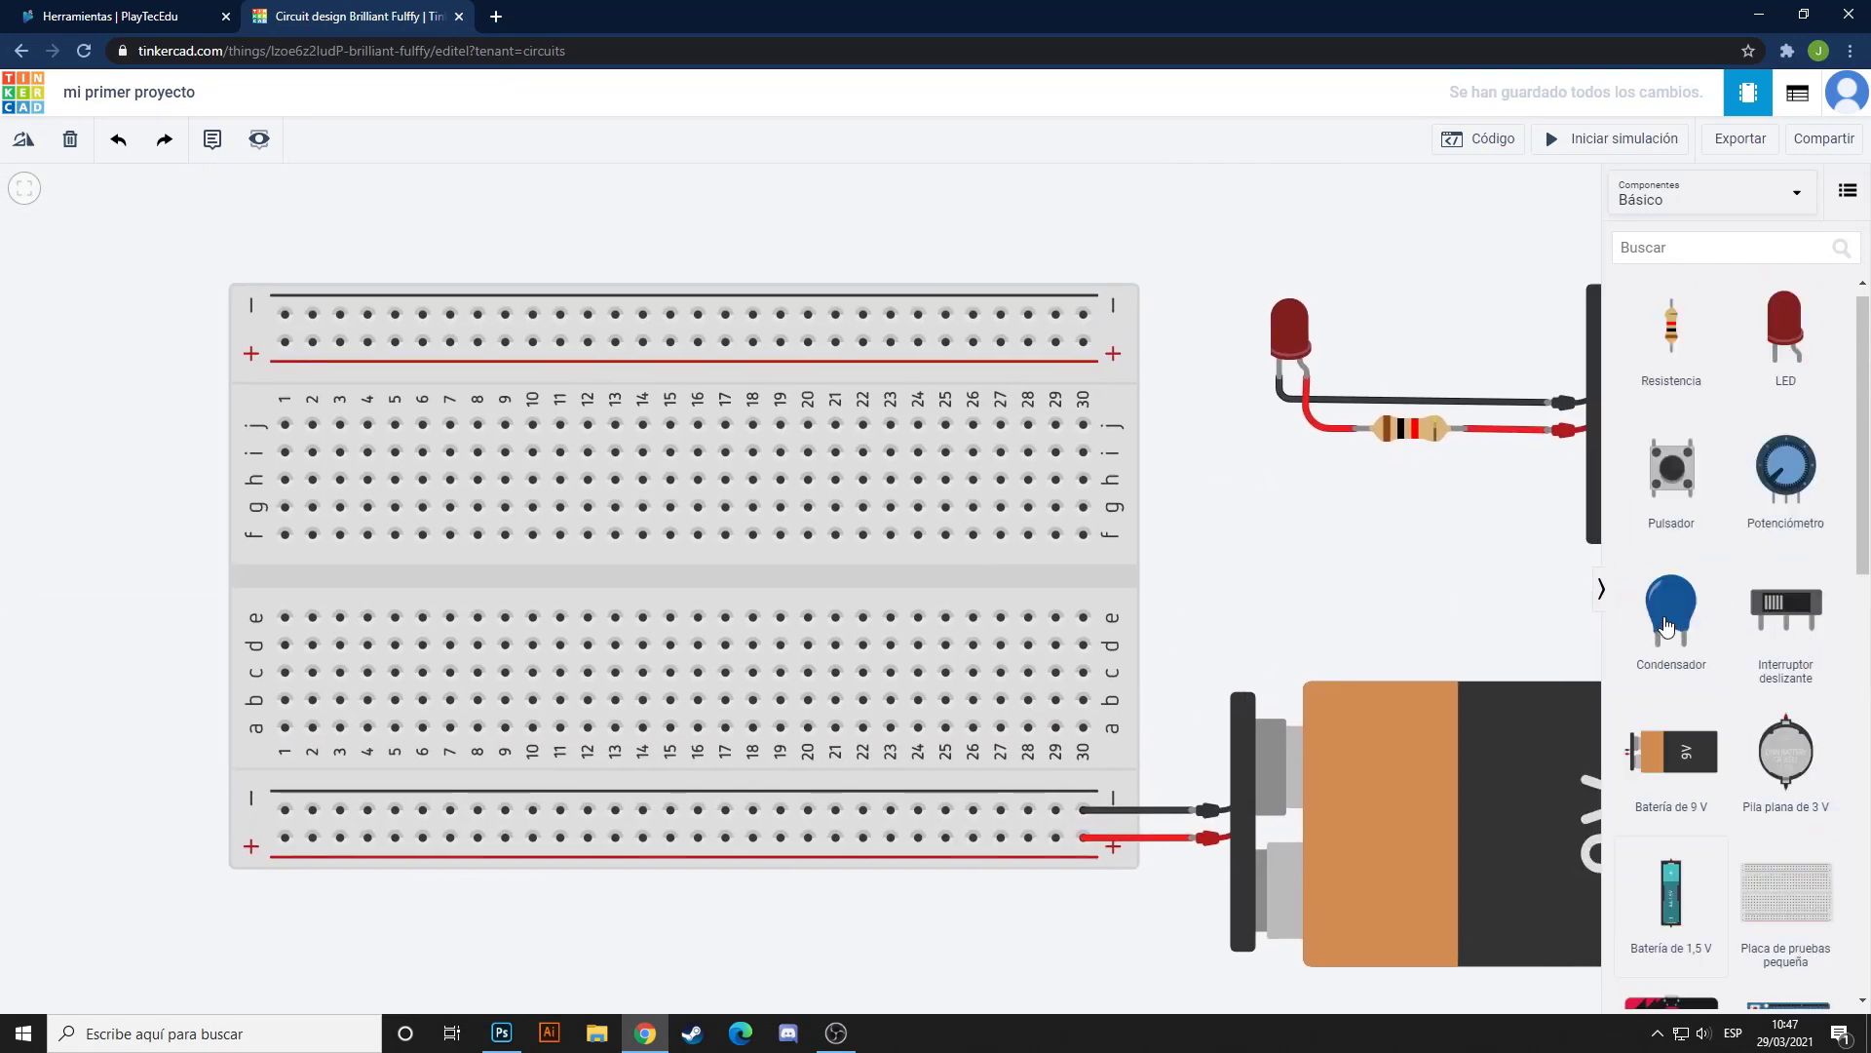
drag(1786, 369, 558, 458)
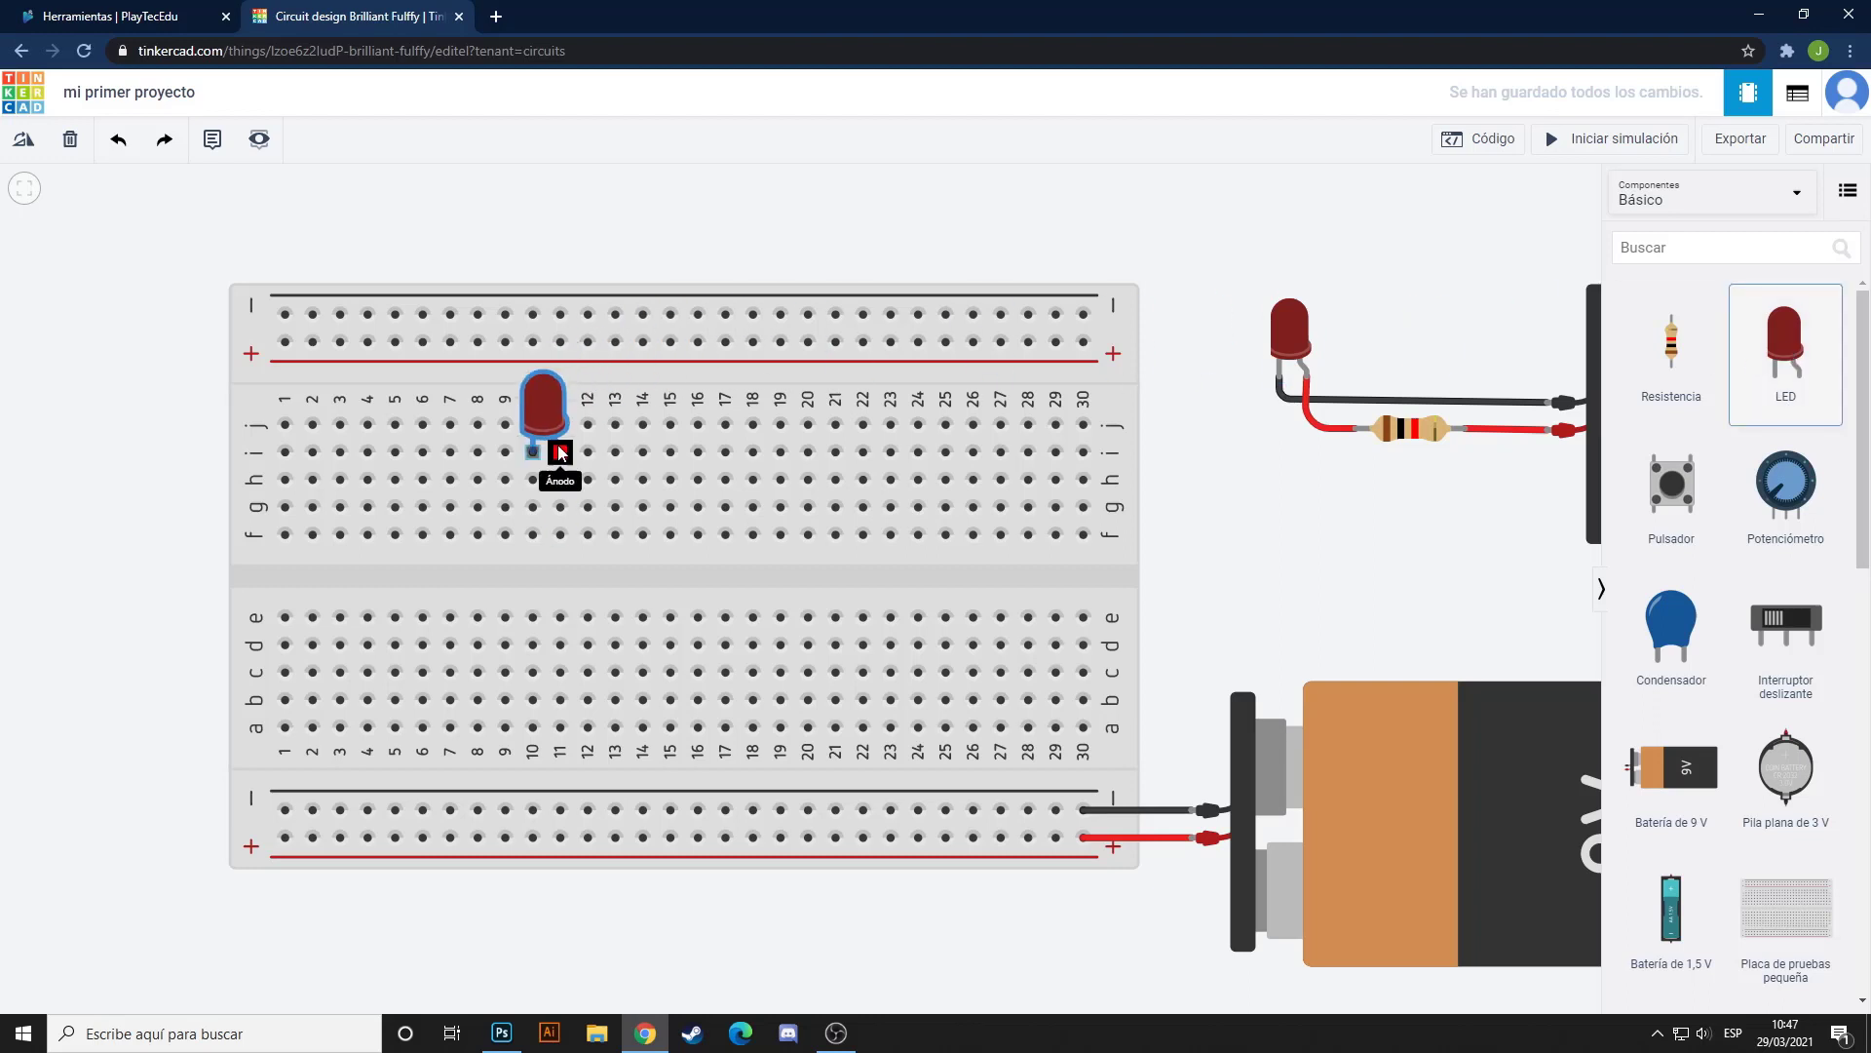
click(1221, 557)
drag(1219, 556, 1308, 555)
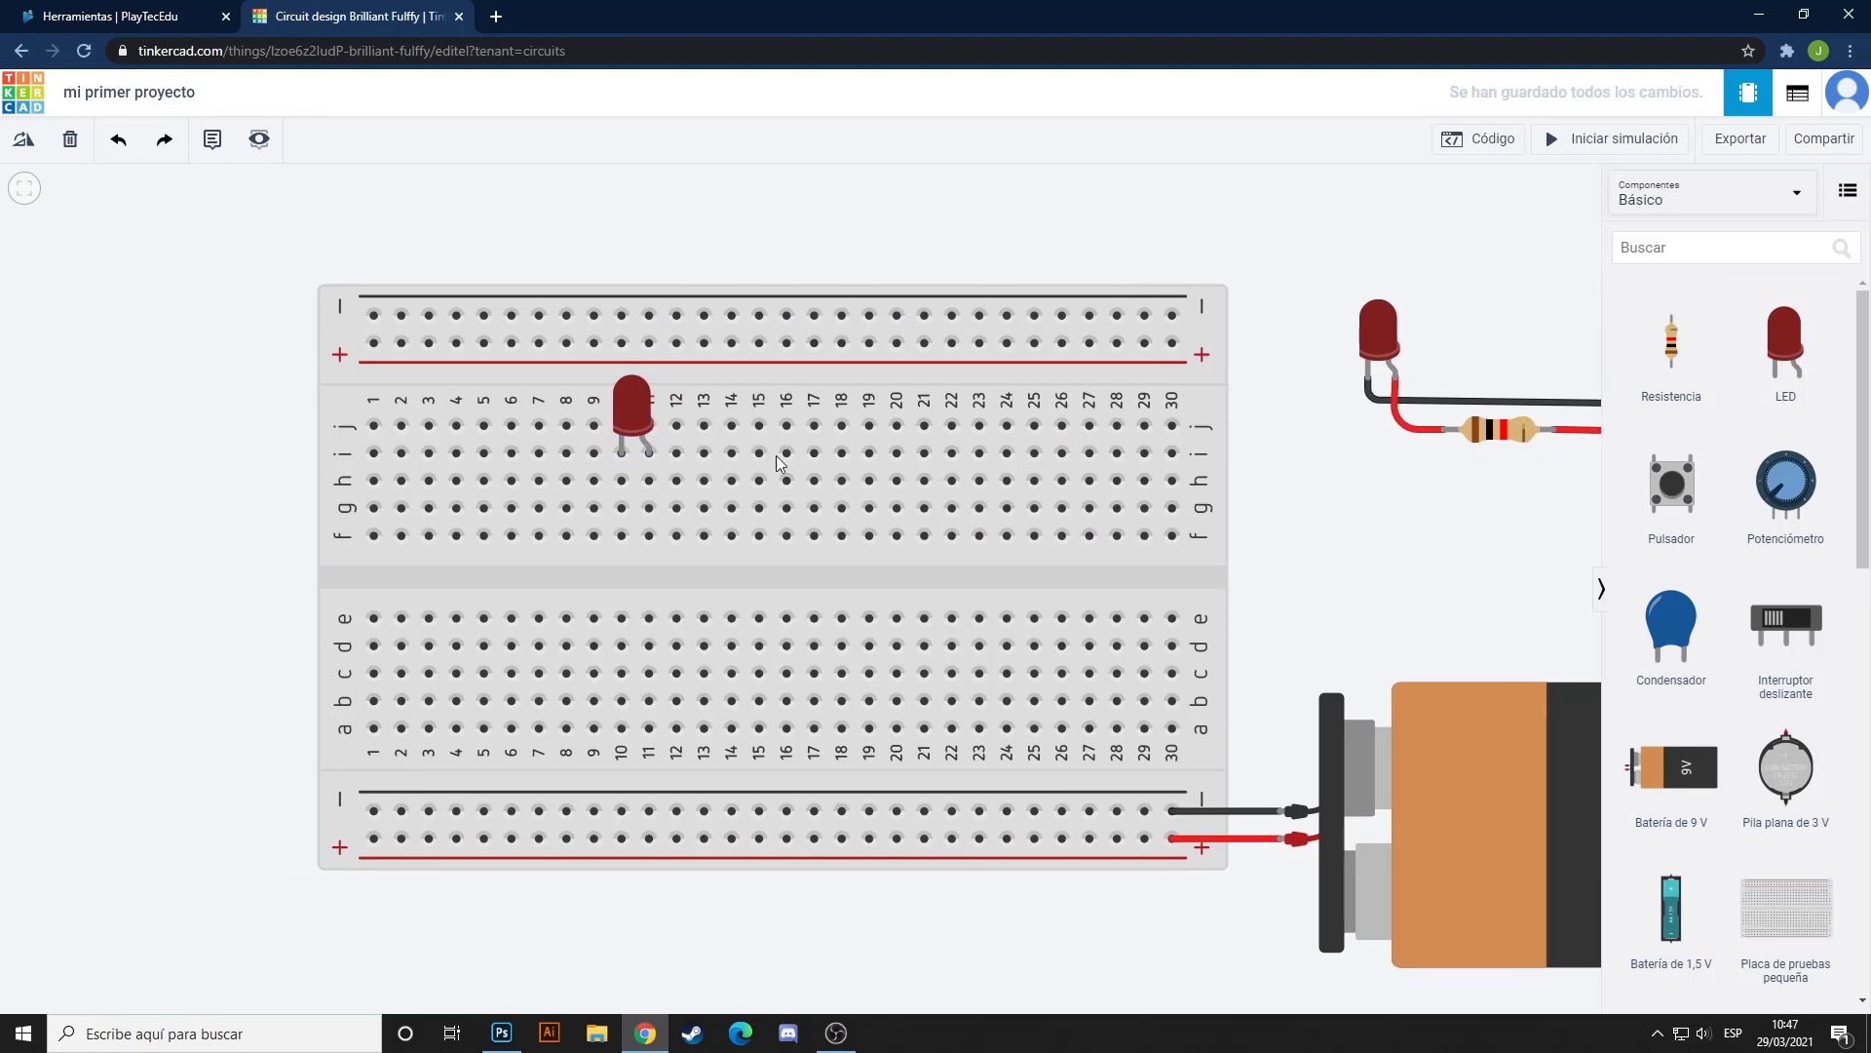
Look through the color options of the LED on the breadboard
click(628, 417)
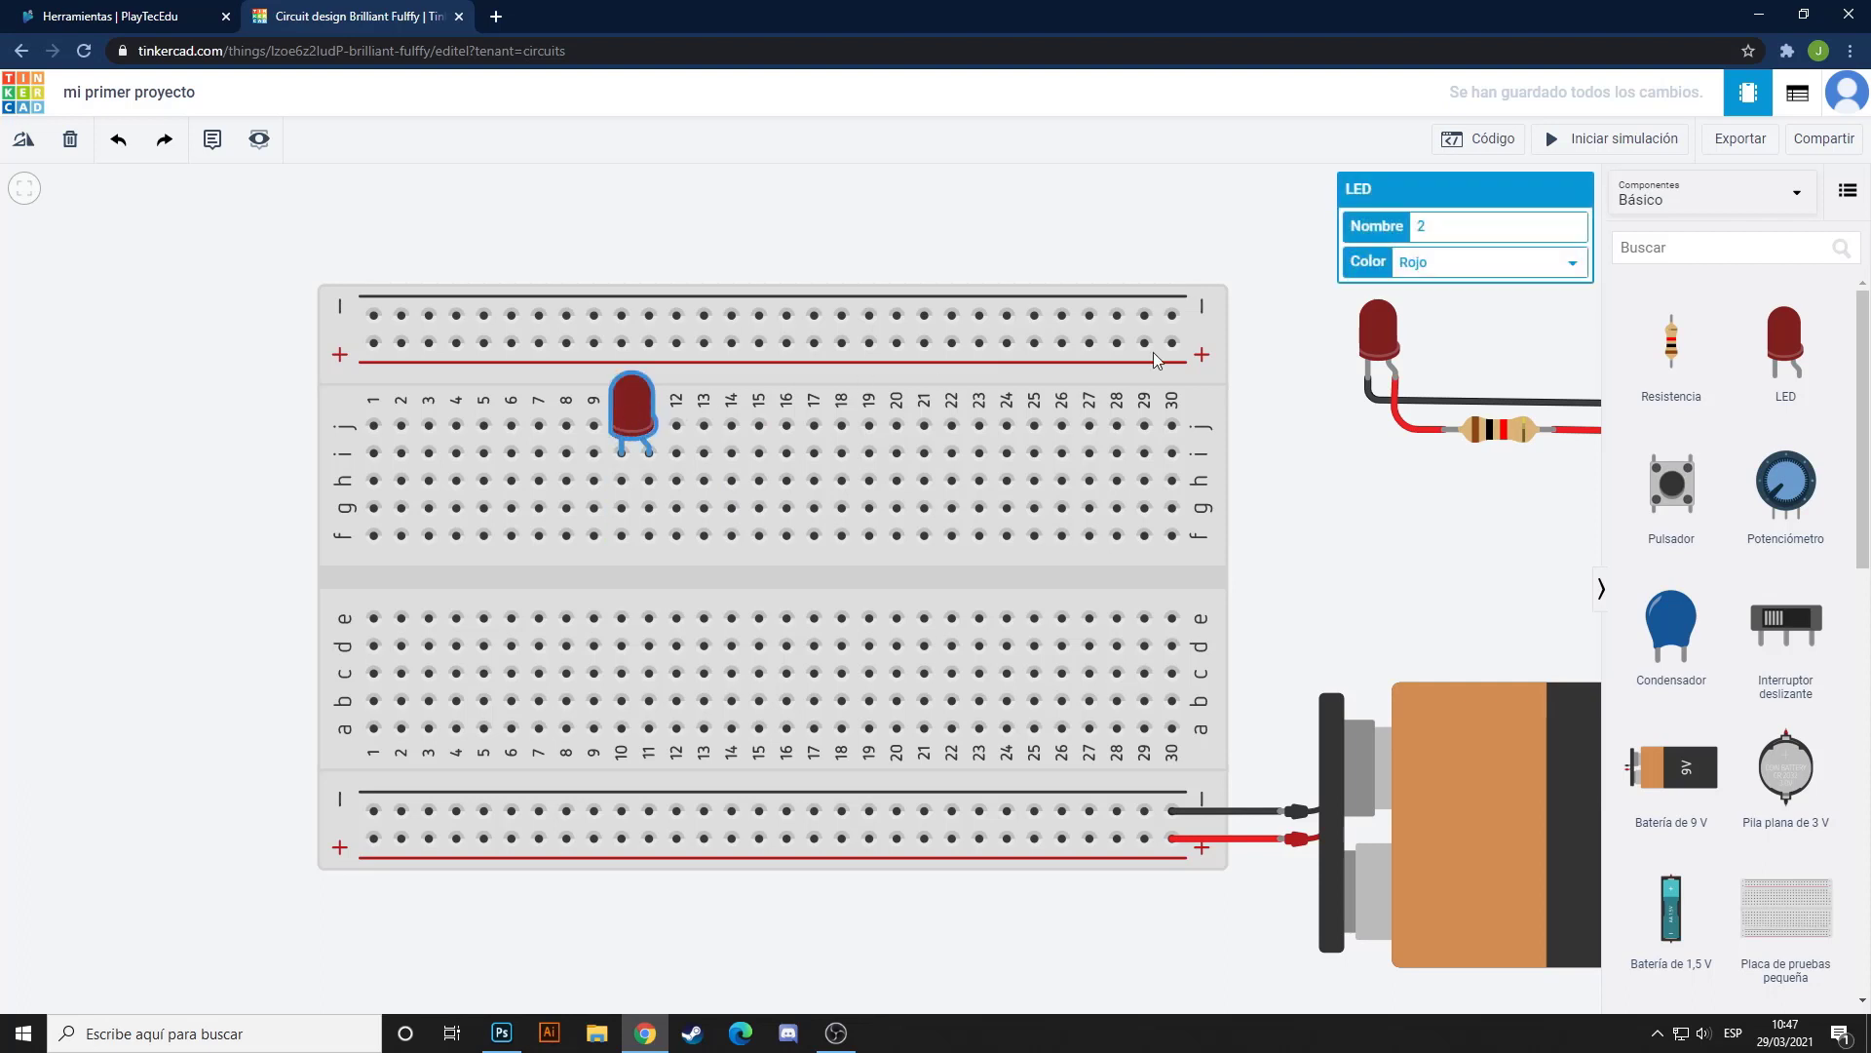
click(1434, 265)
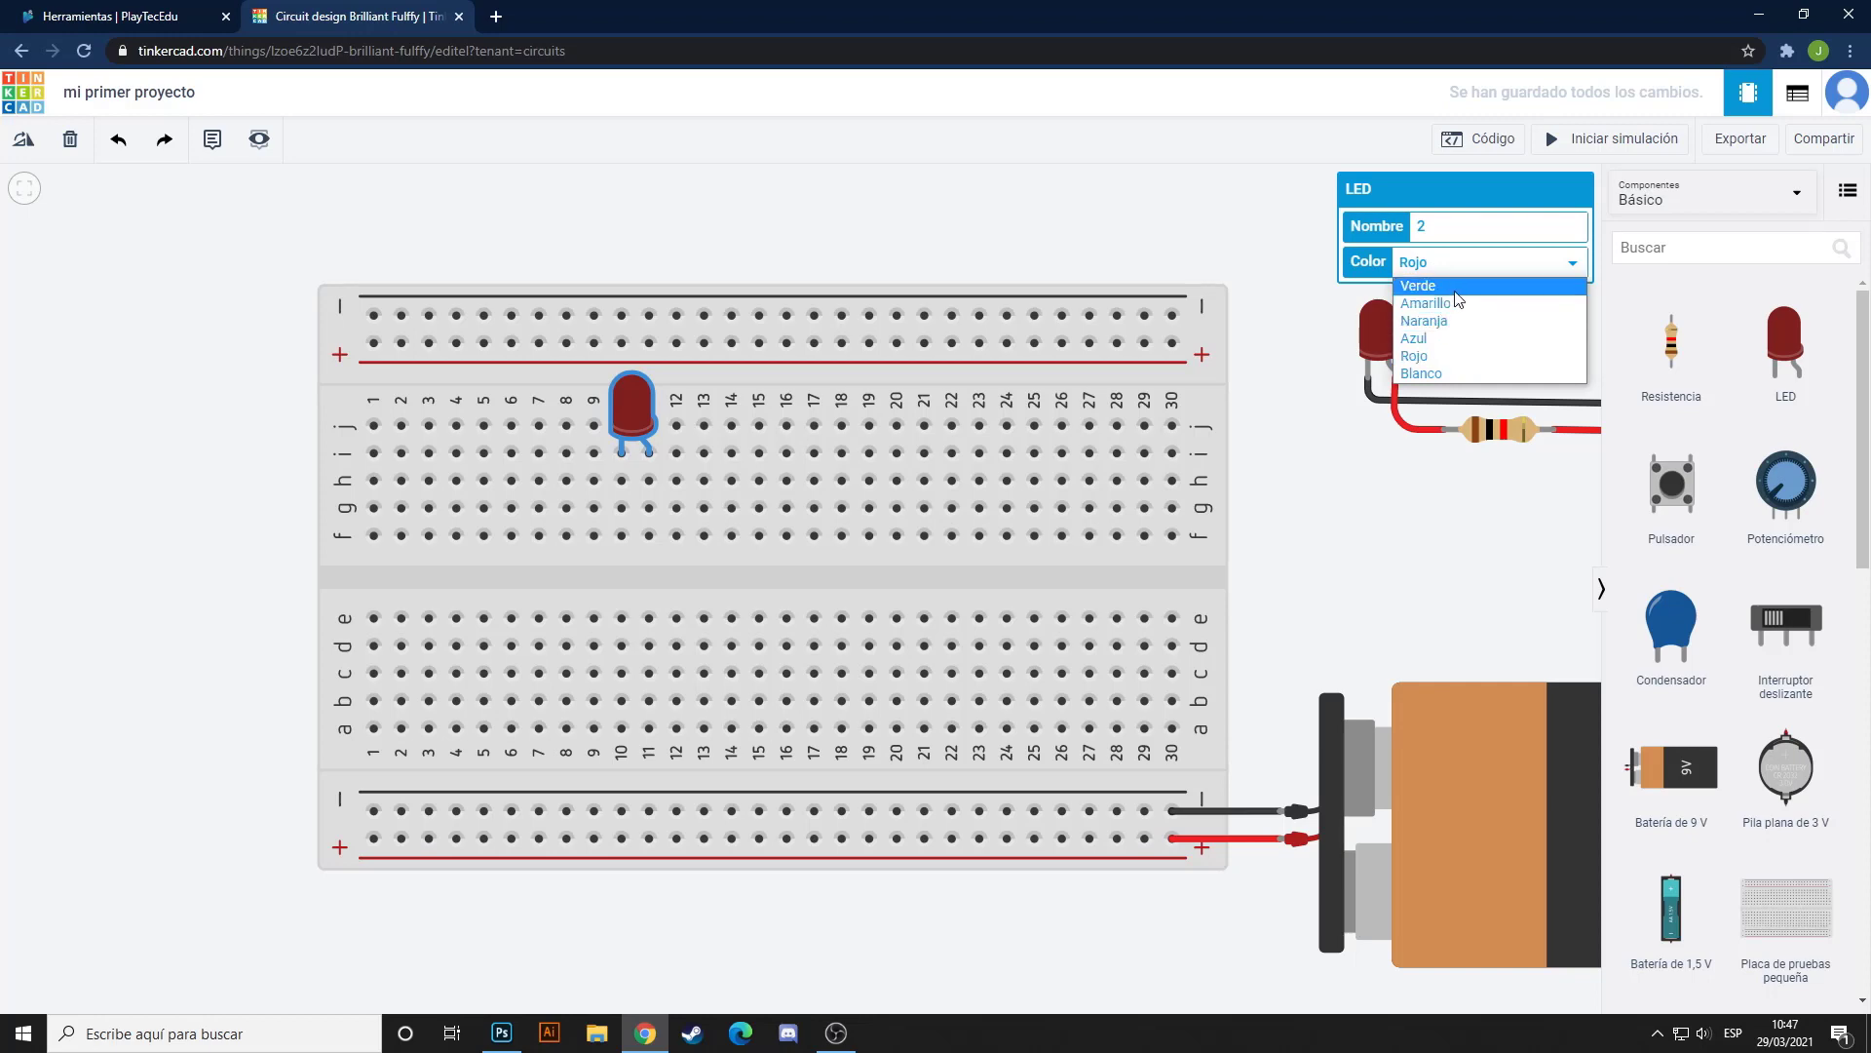
key(Escape)
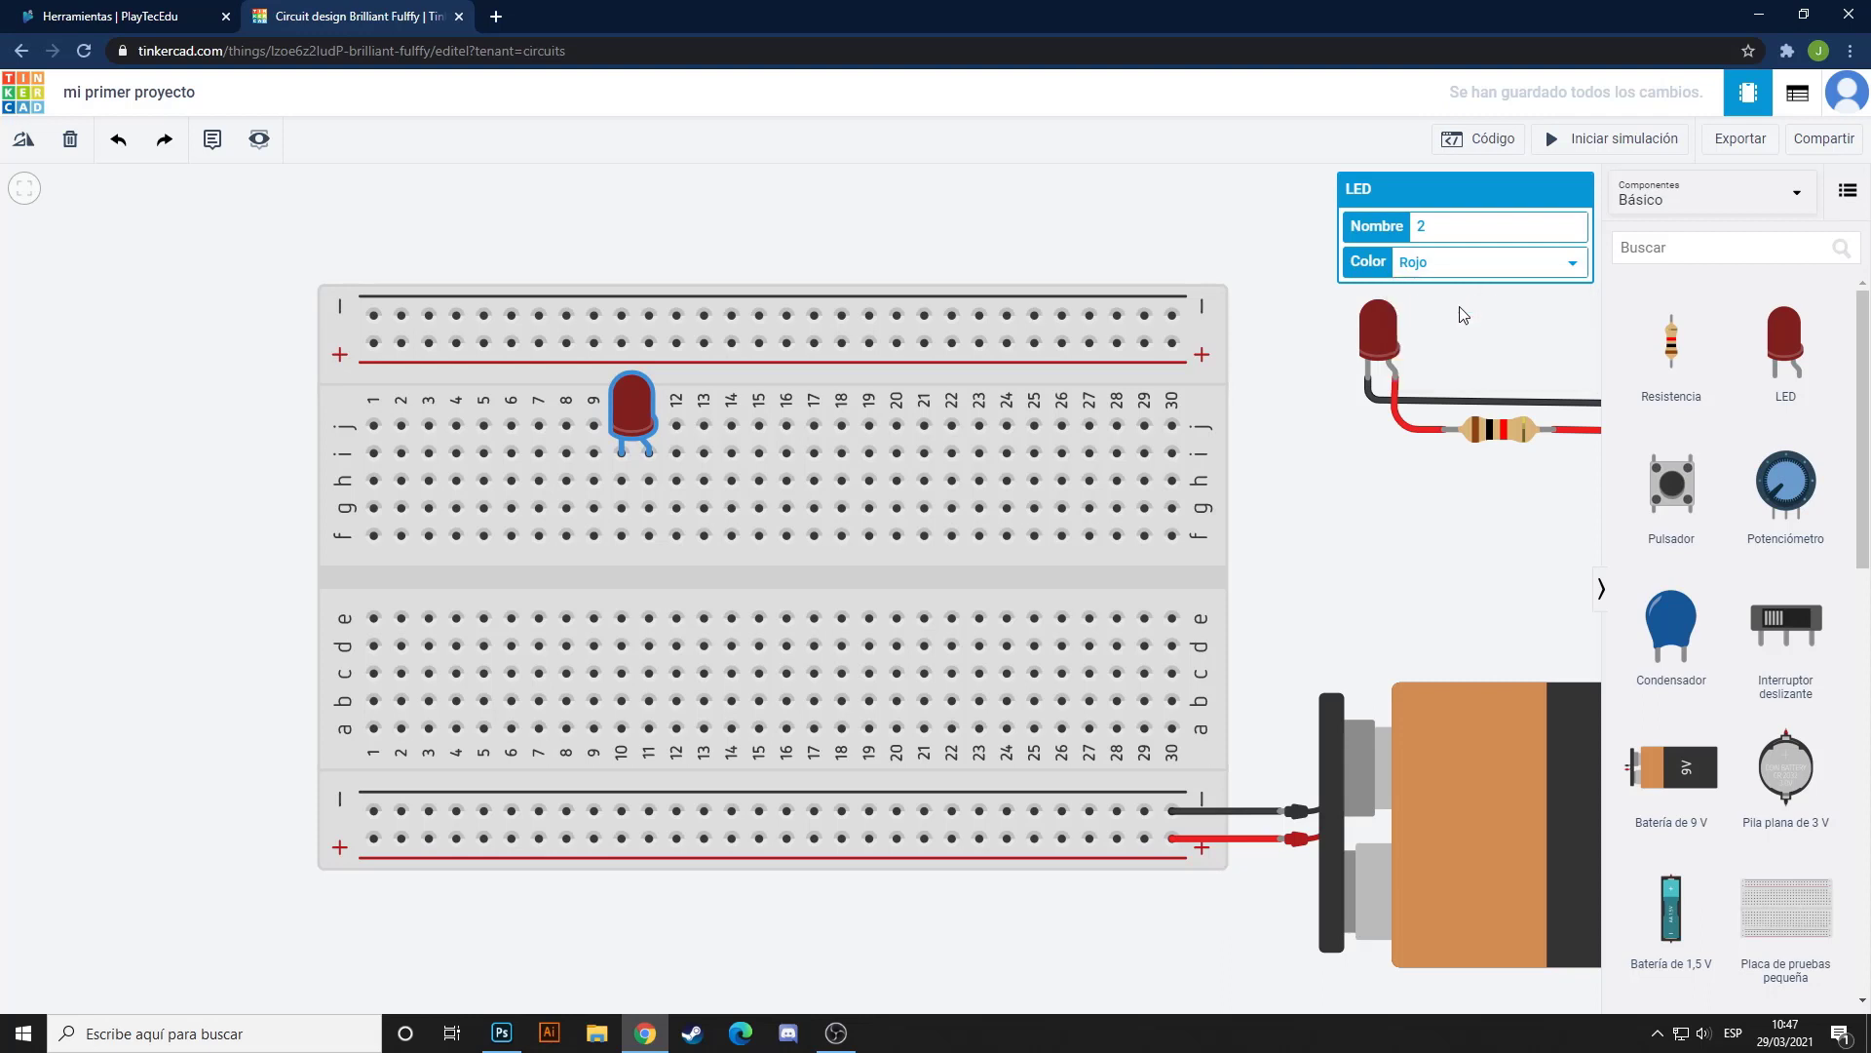
click(1287, 502)
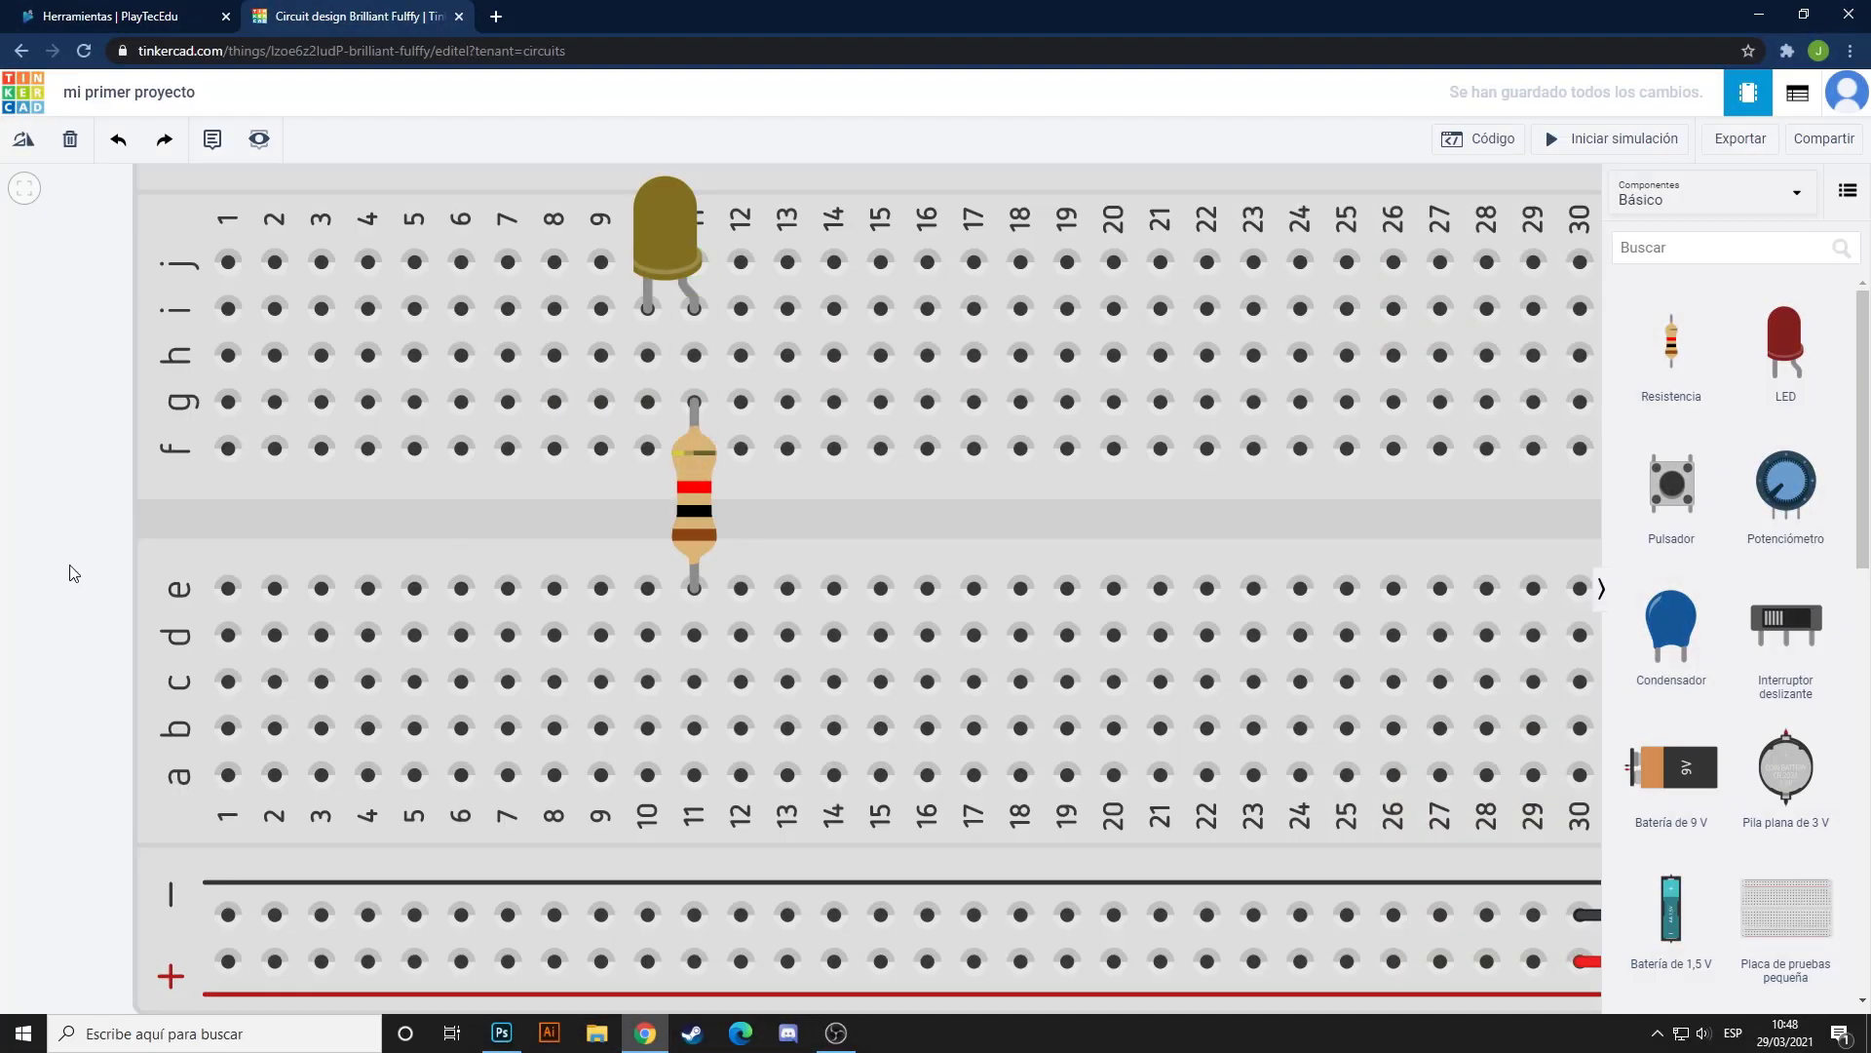
Inspect the properties of the resistor that bridges the breadboard's central gap in column 11
scroll(70, 573, down, 3)
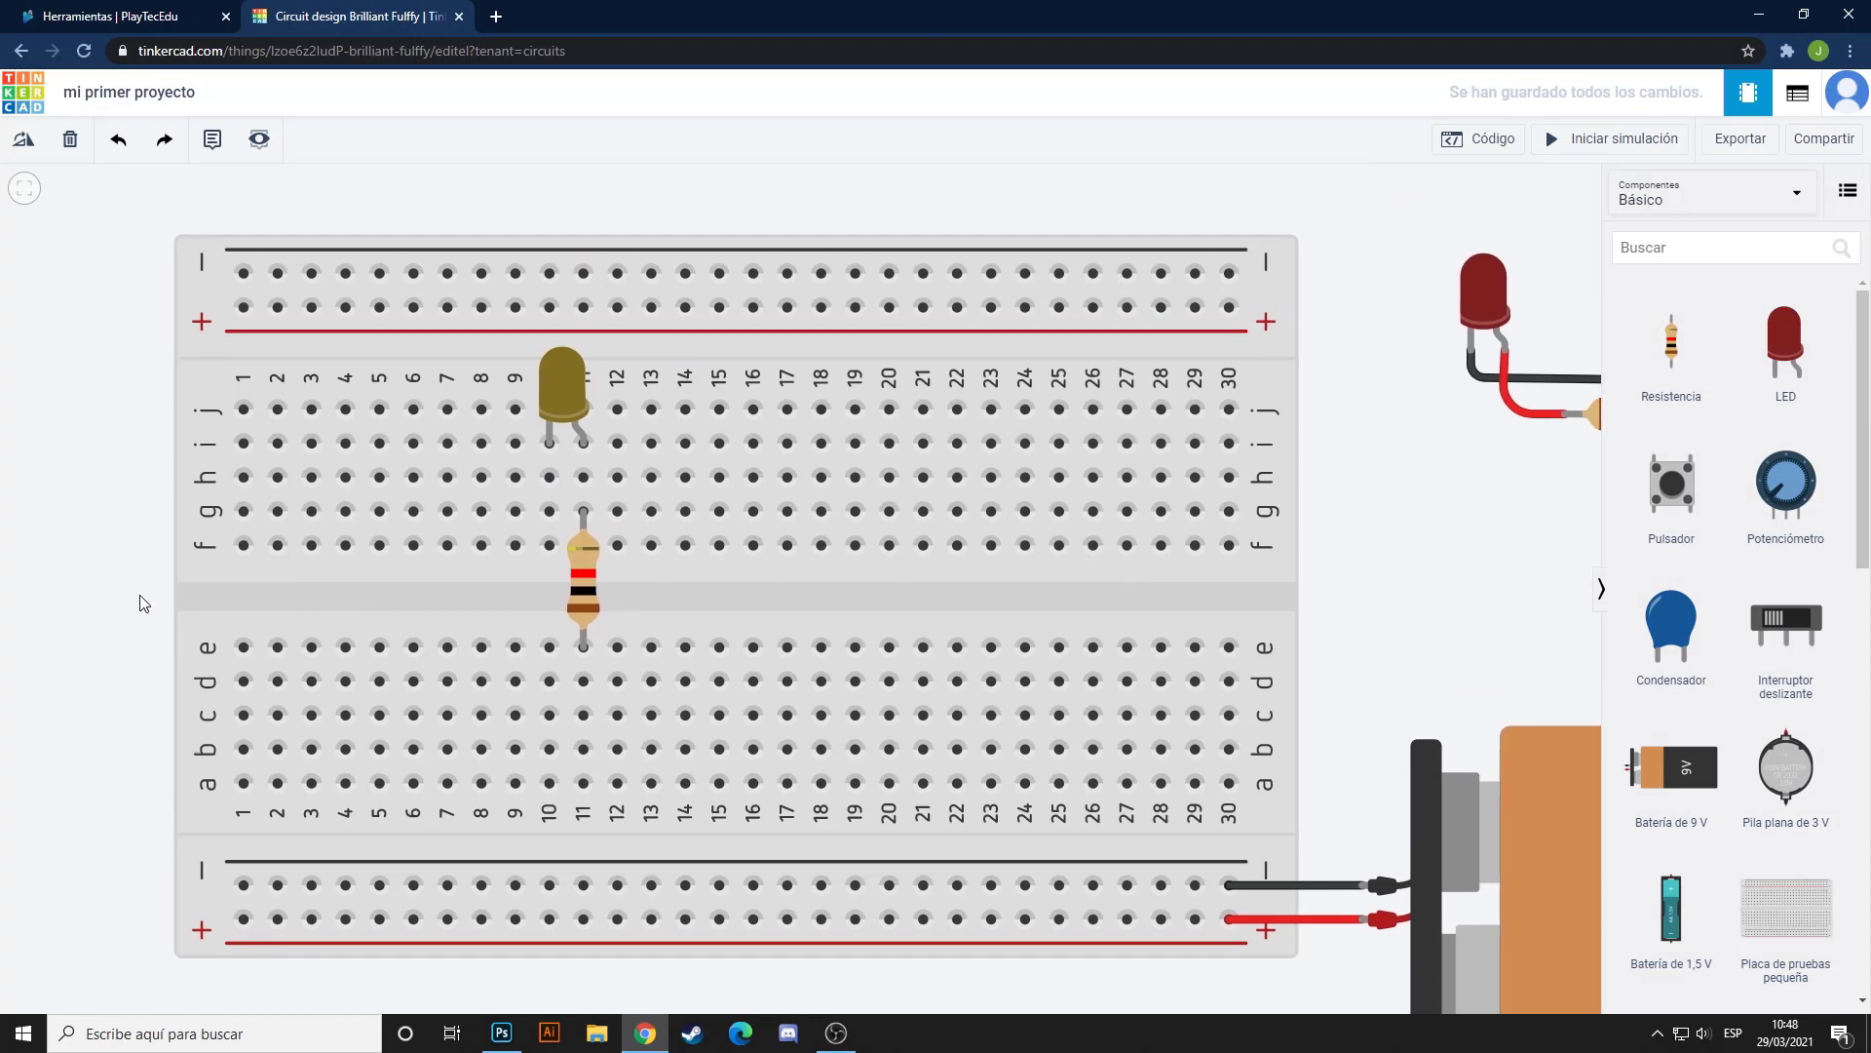
click(577, 587)
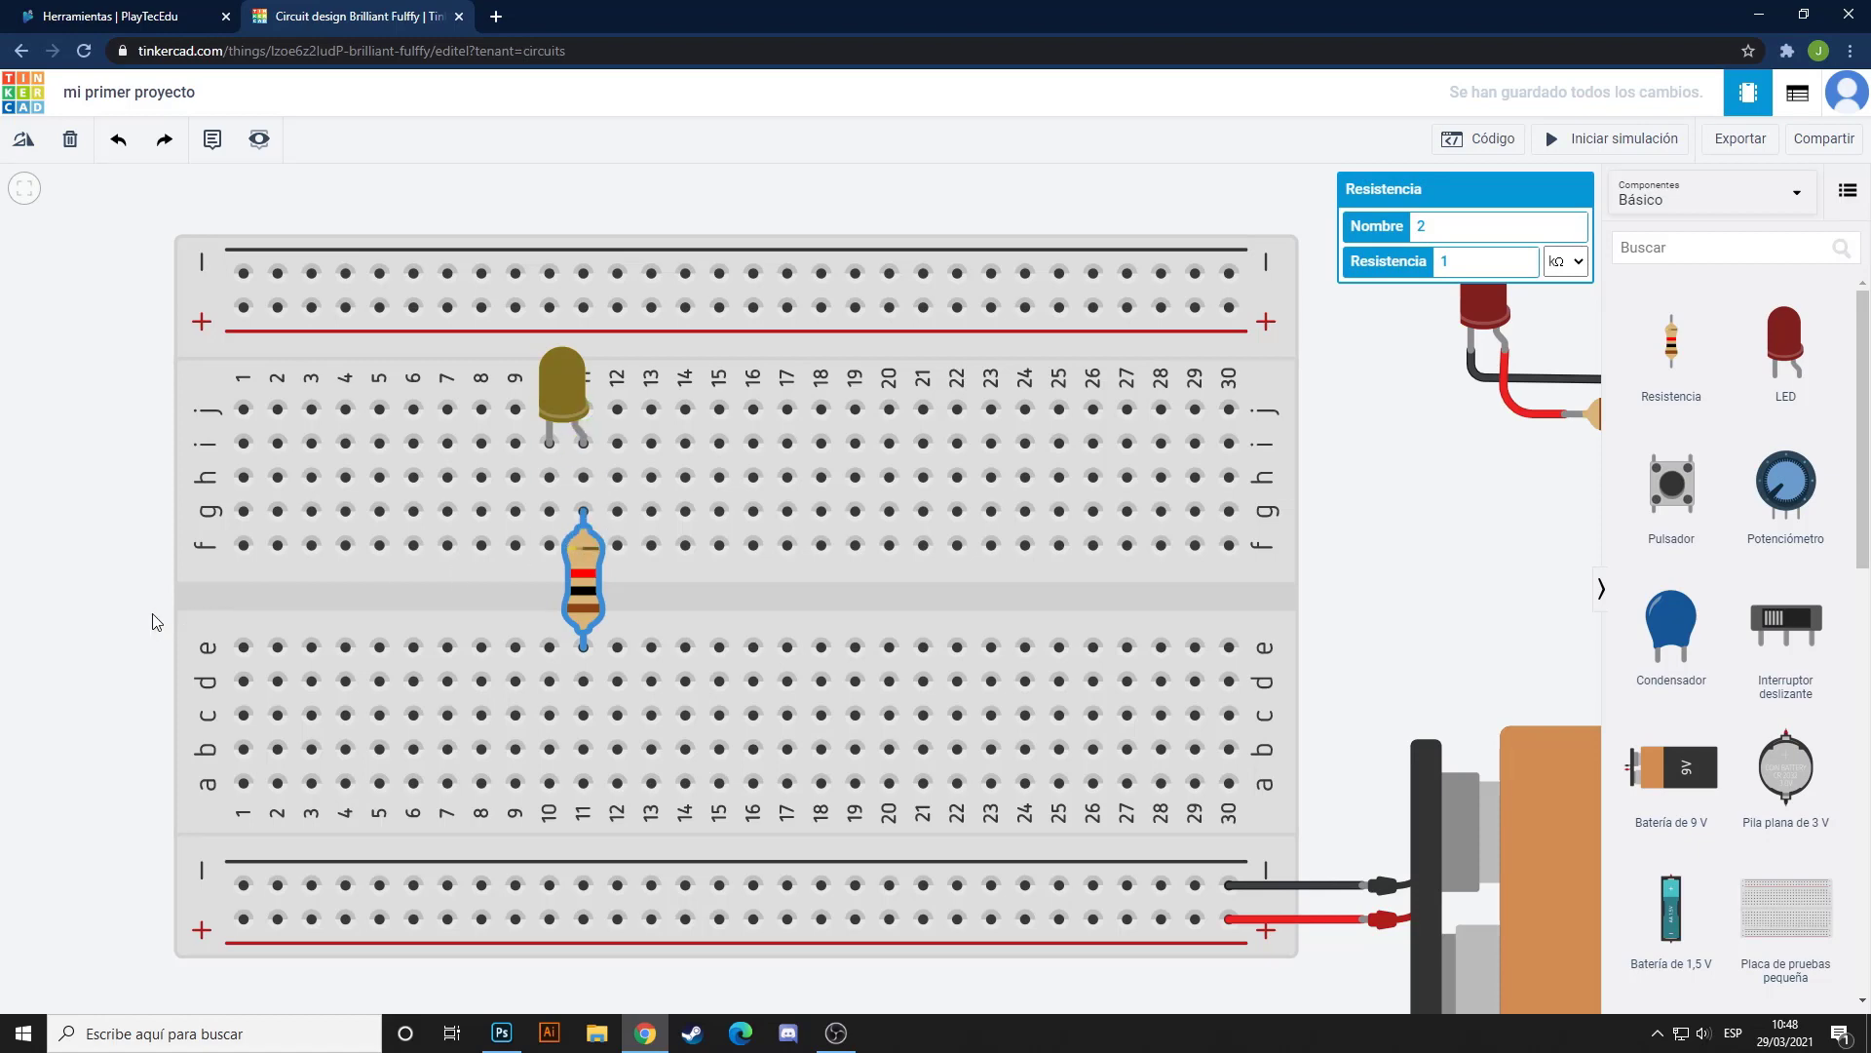
scroll(152, 621, up, 2)
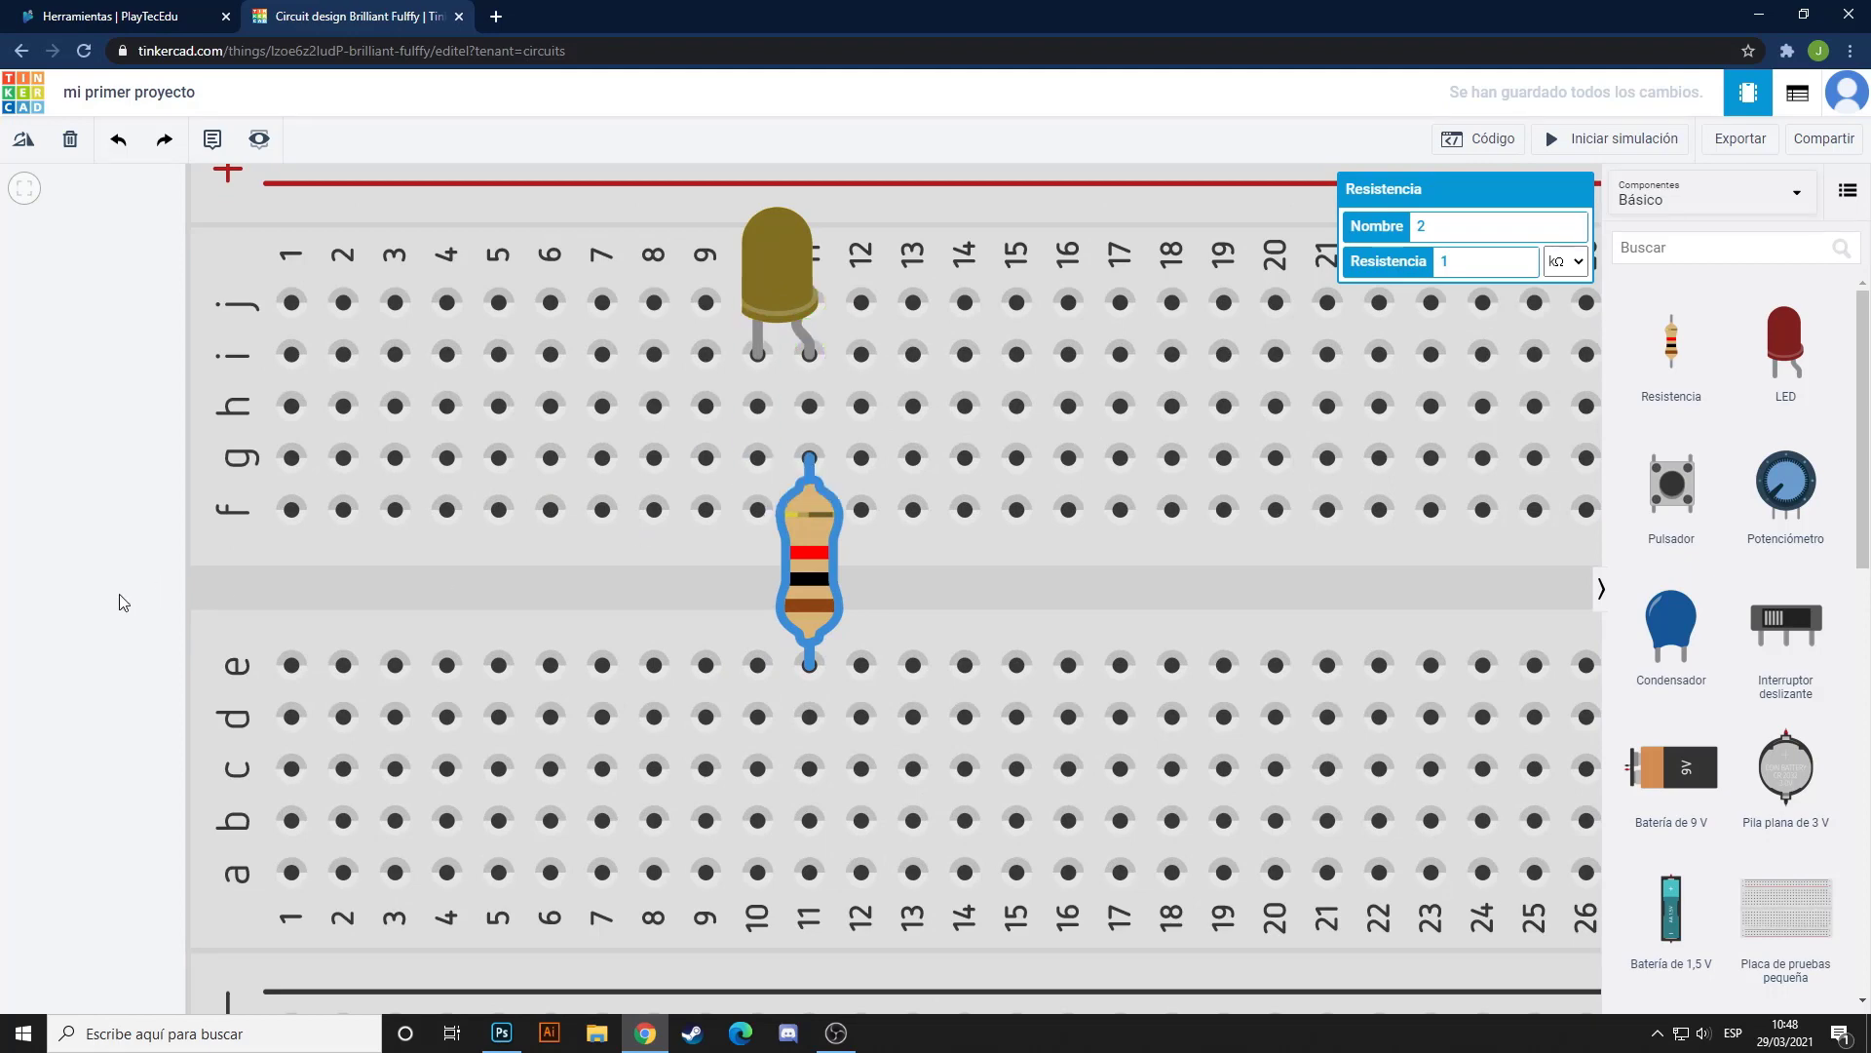
click(126, 673)
scroll(131, 633, down, 2)
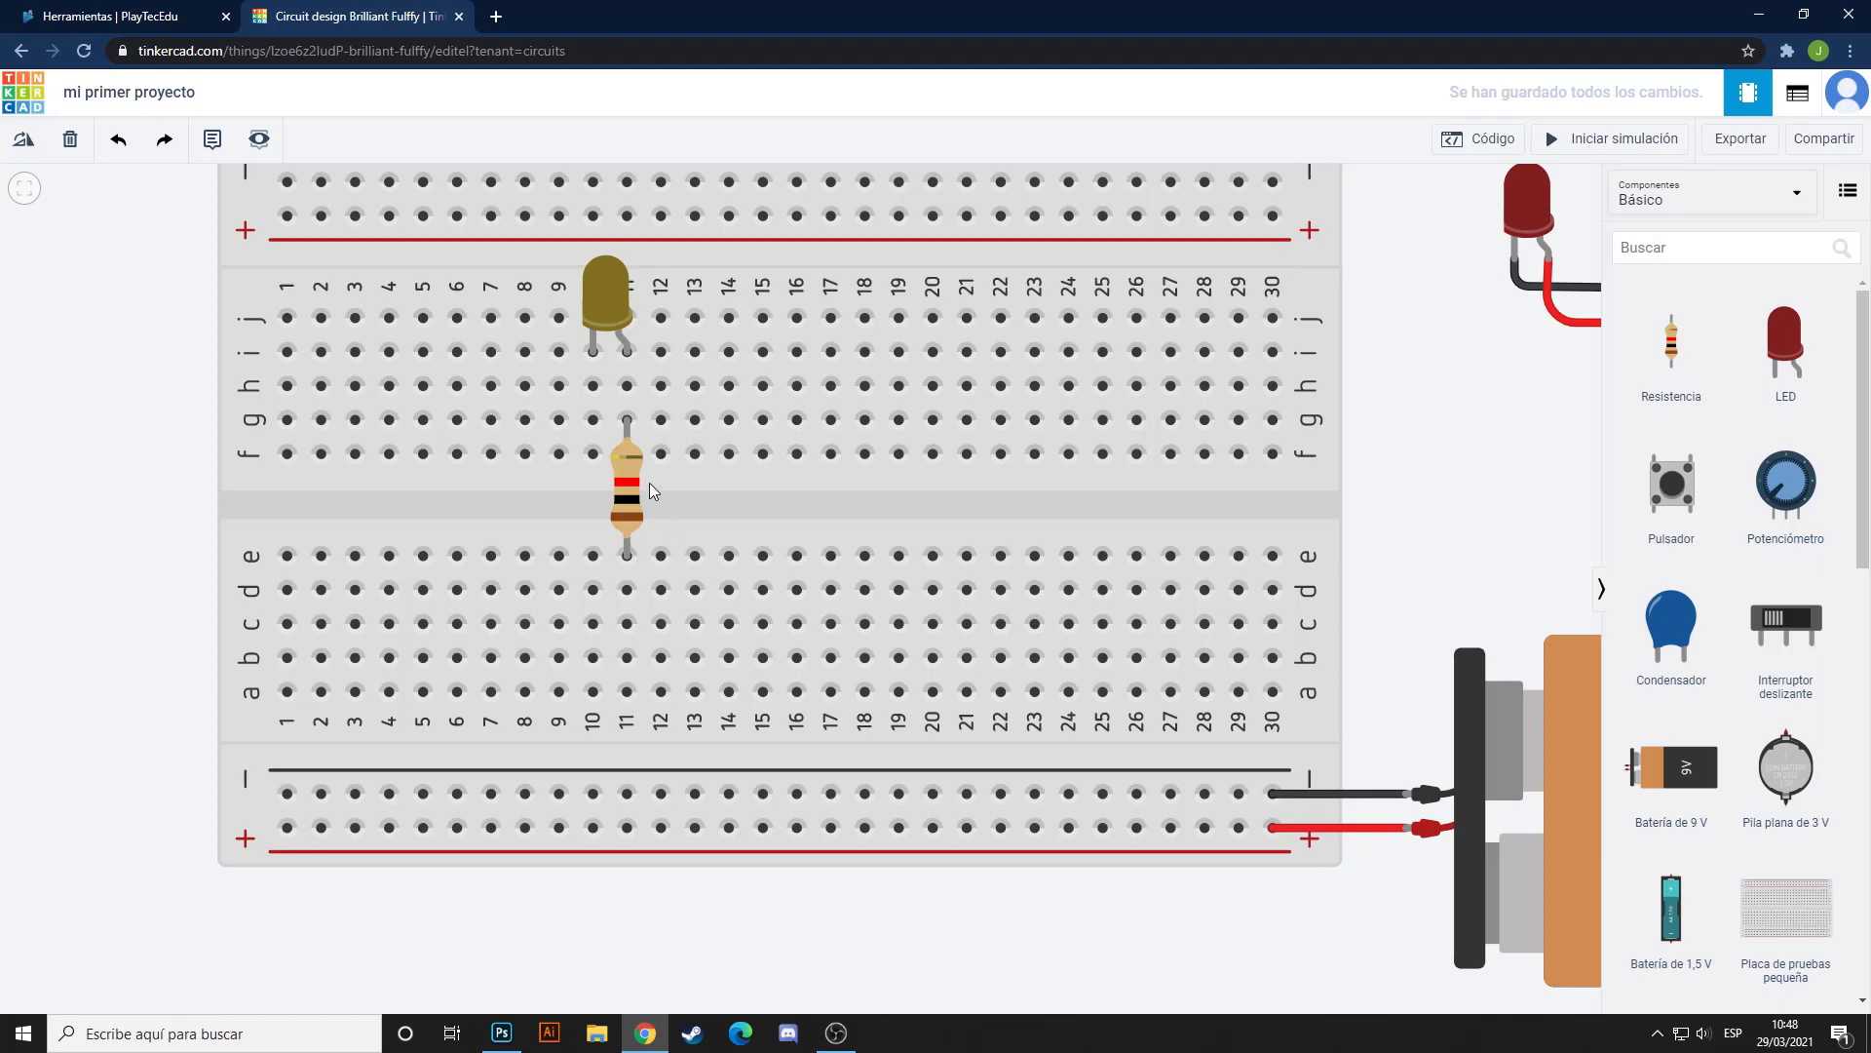
drag(634, 415, 630, 390)
key(ctrl+z)
drag(127, 663, 148, 663)
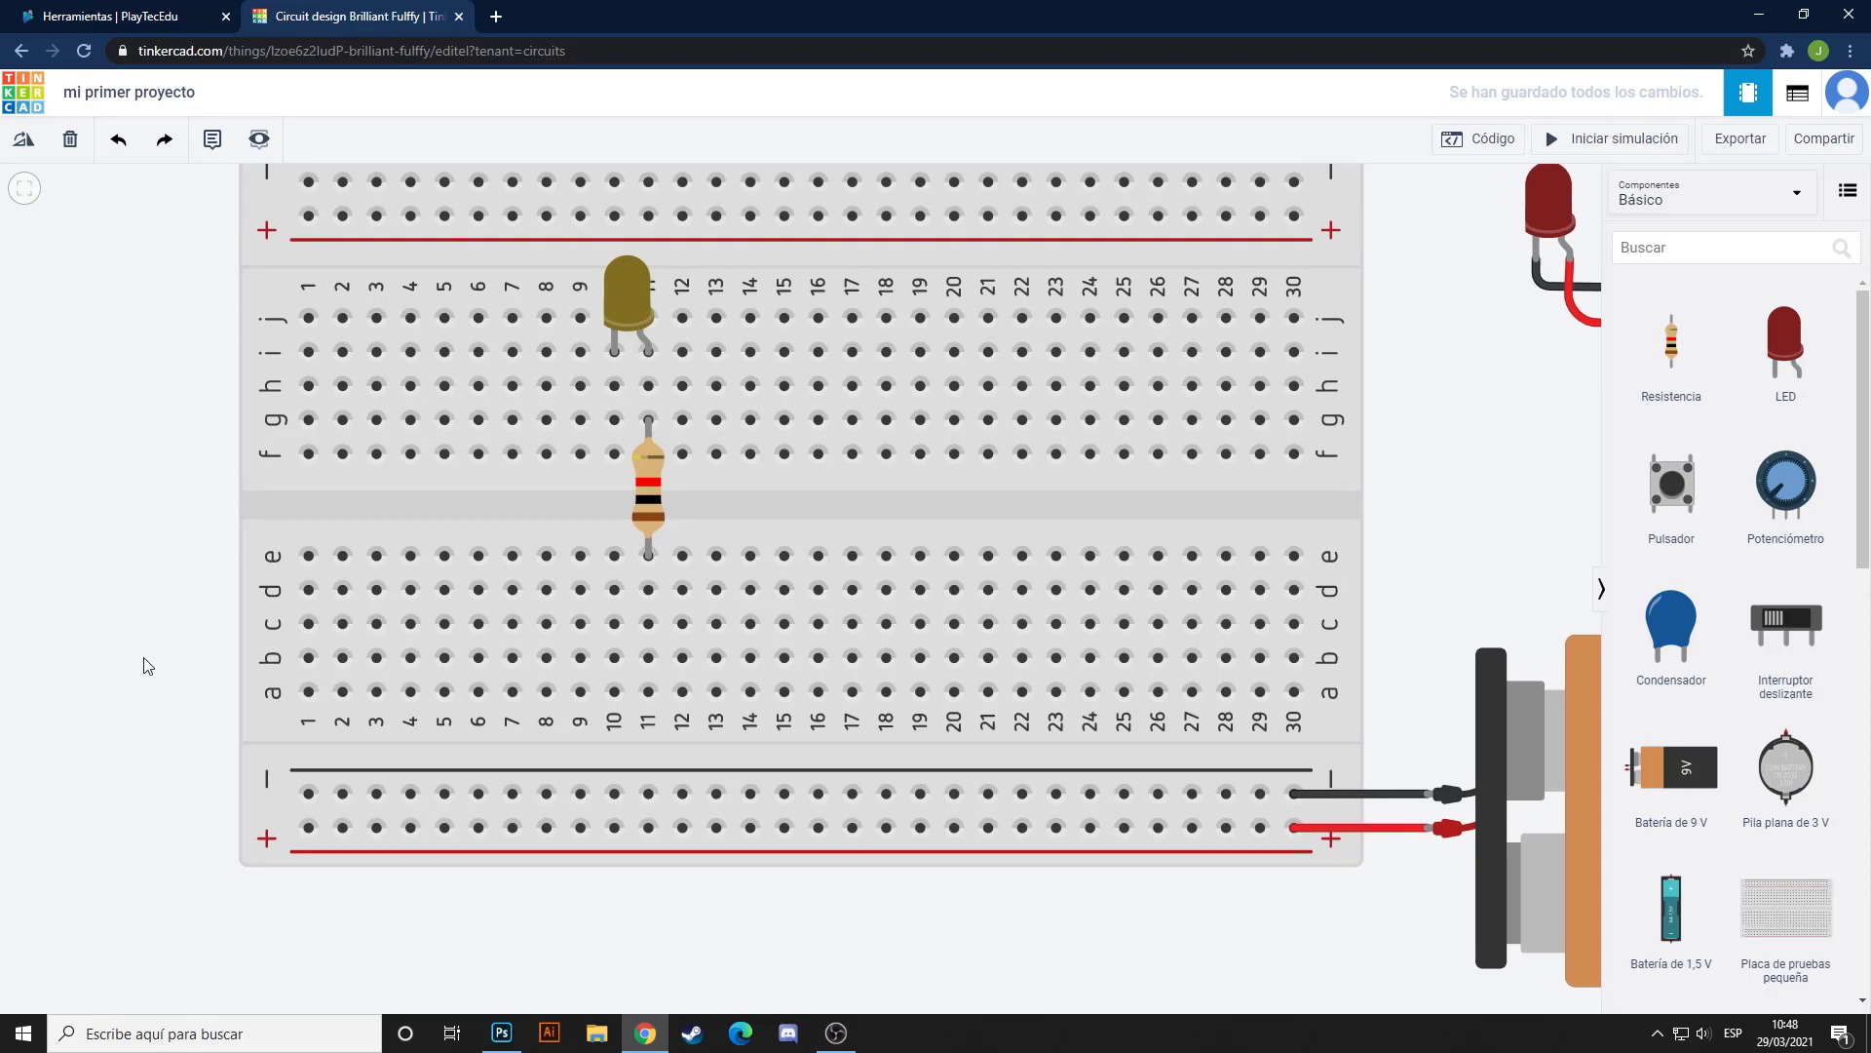
Wire hole b11 on the breadboard to the lower positive rail at column 11
click(648, 658)
click(648, 827)
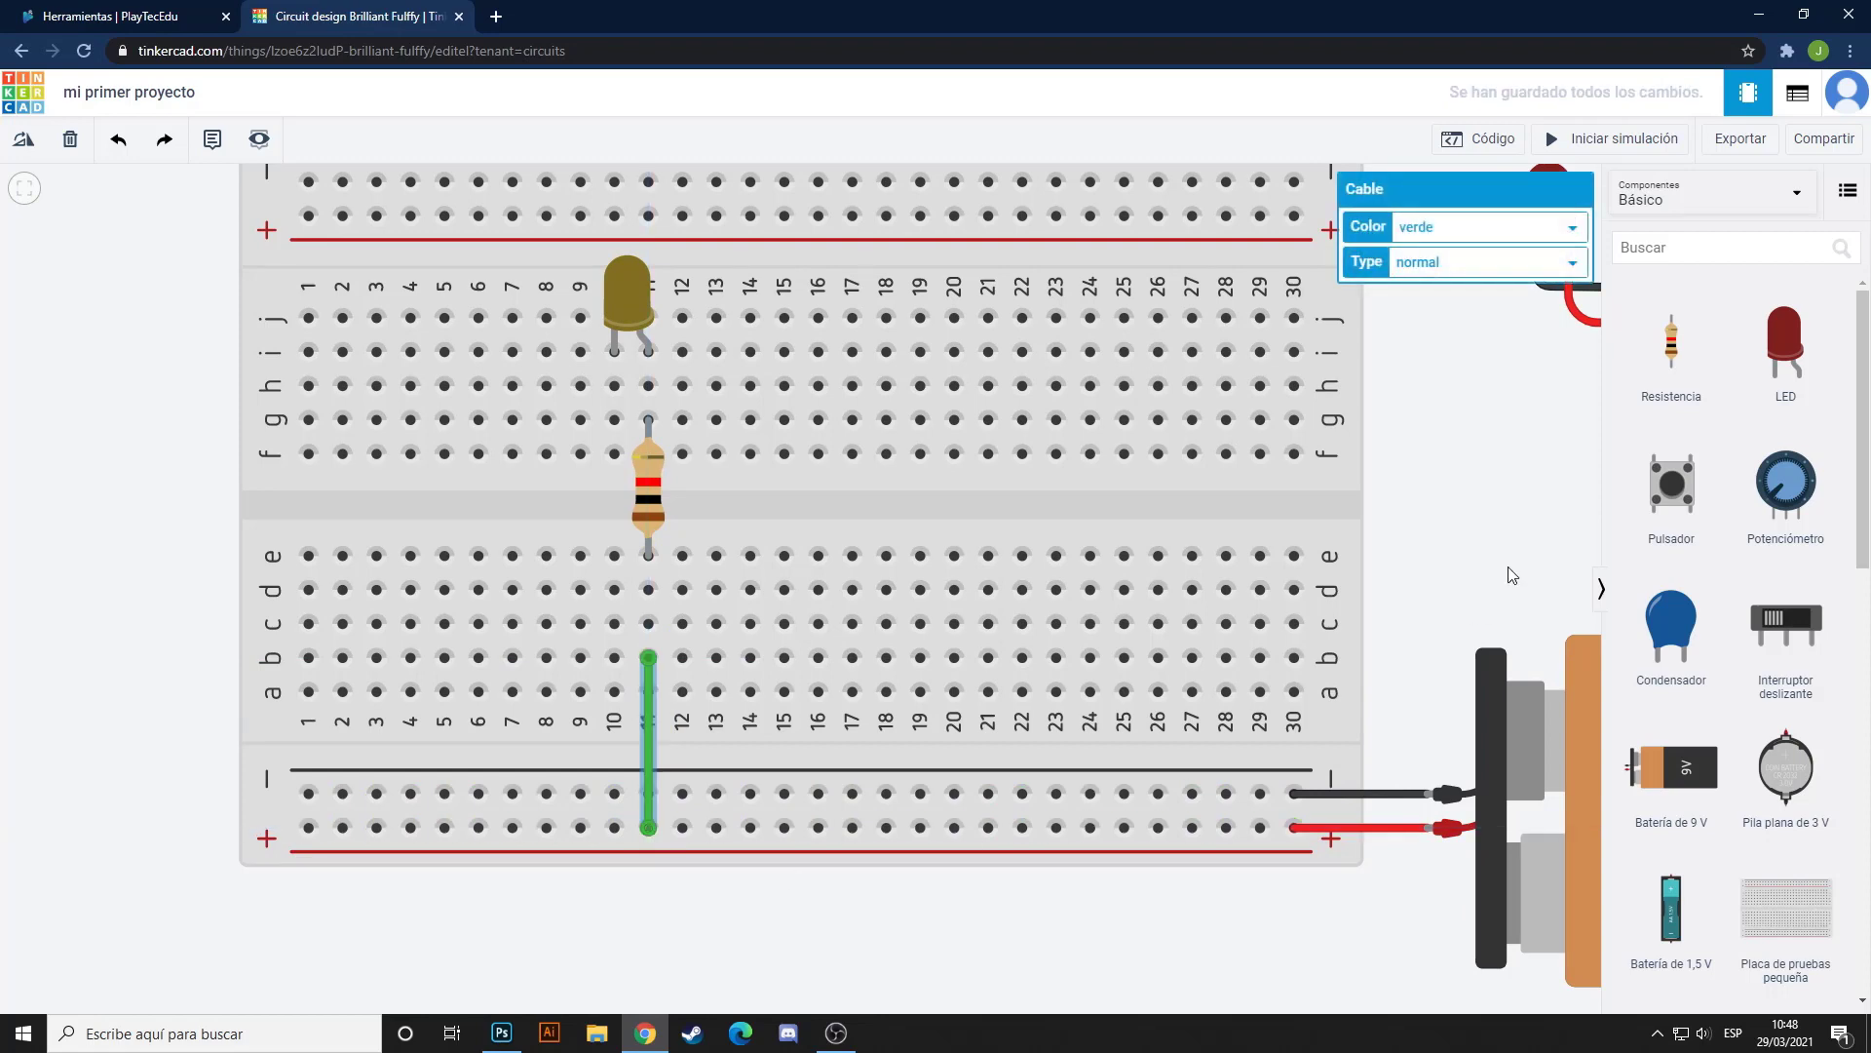
drag(1508, 574, 1128, 639)
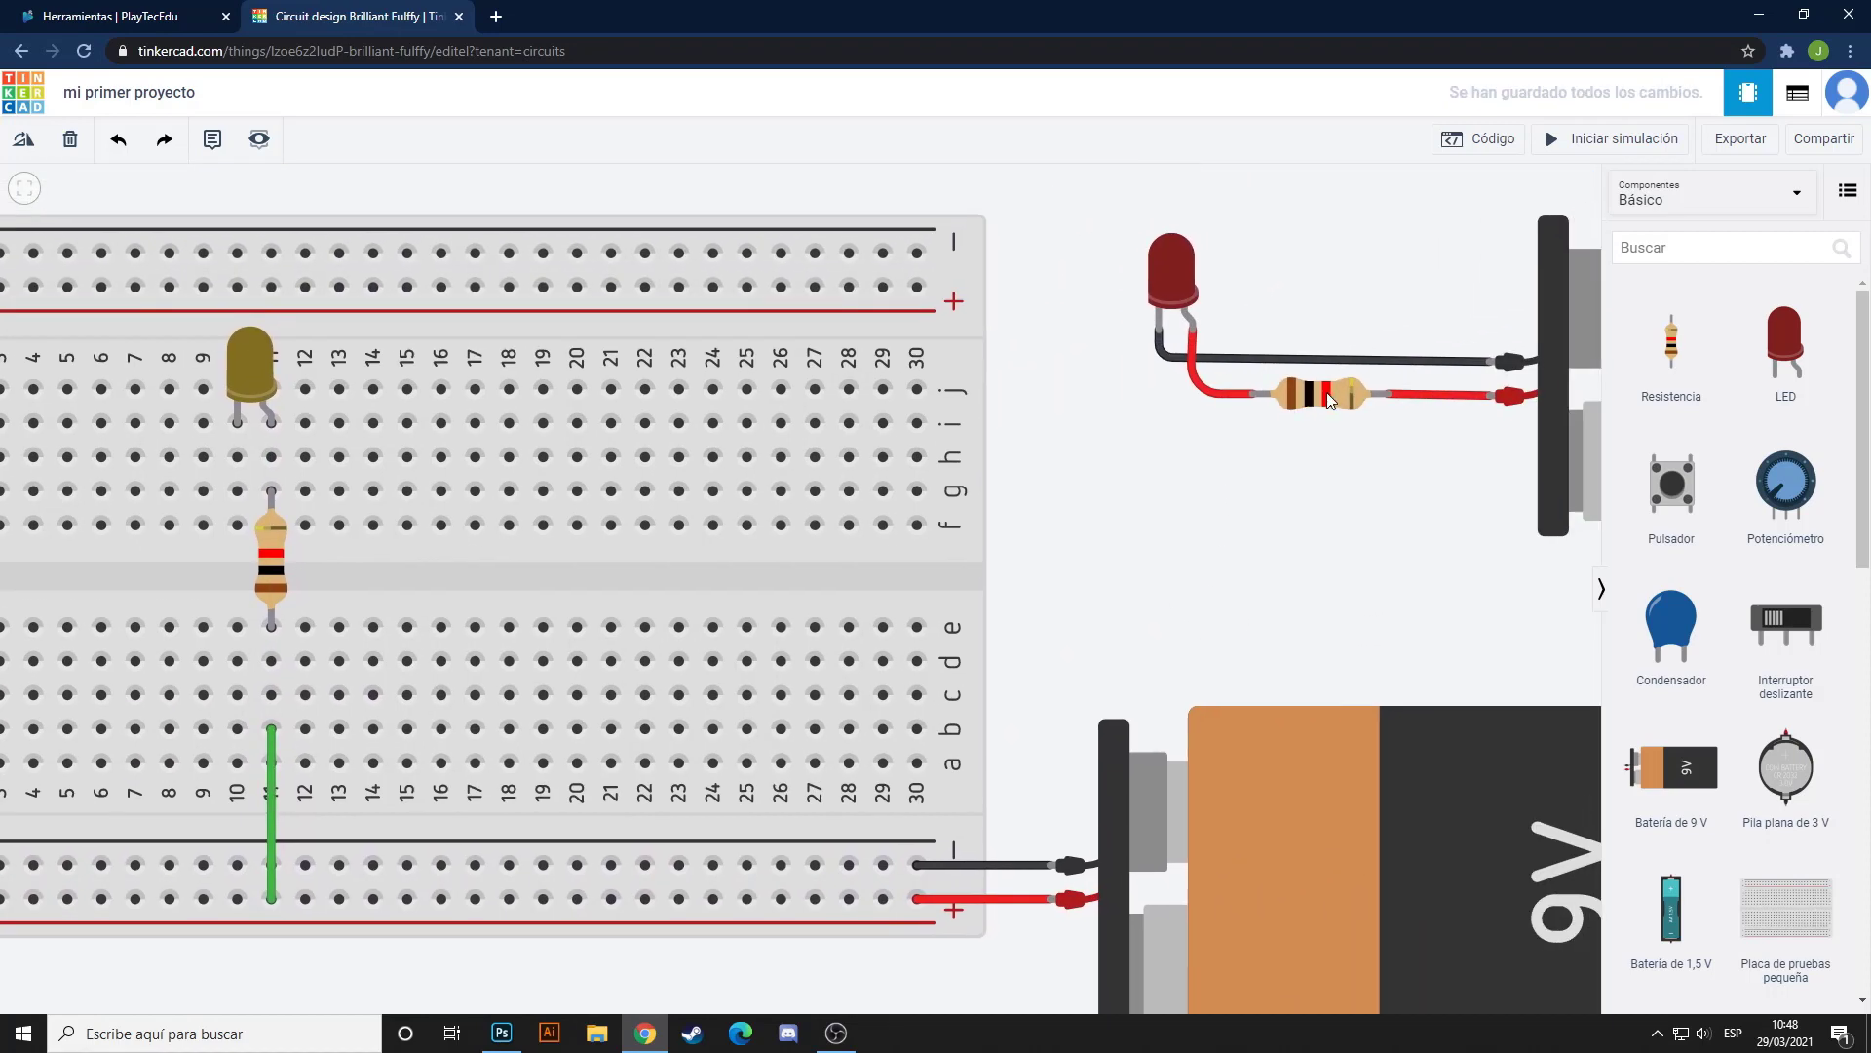
drag(1333, 492, 1384, 463)
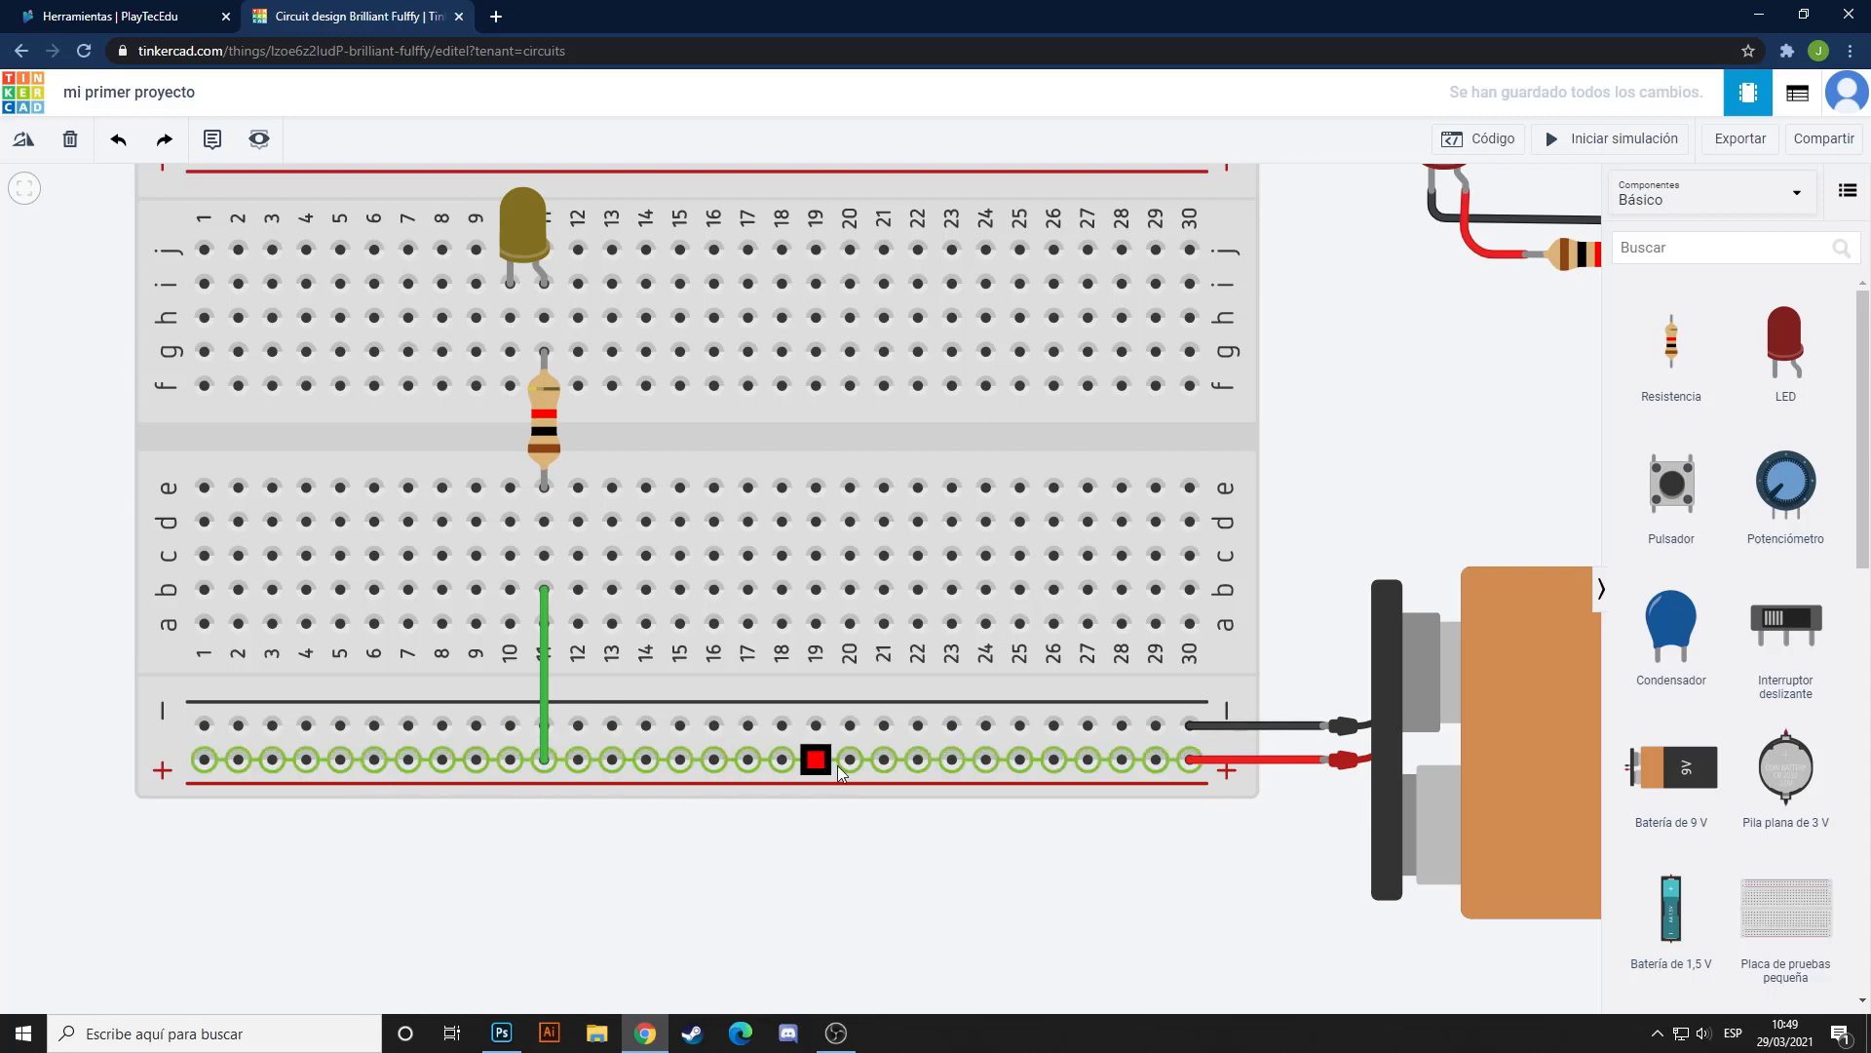
Try the green wire's lower end in other holes of the positive rail, and return it to column 11
click(549, 763)
drag(551, 768, 250, 774)
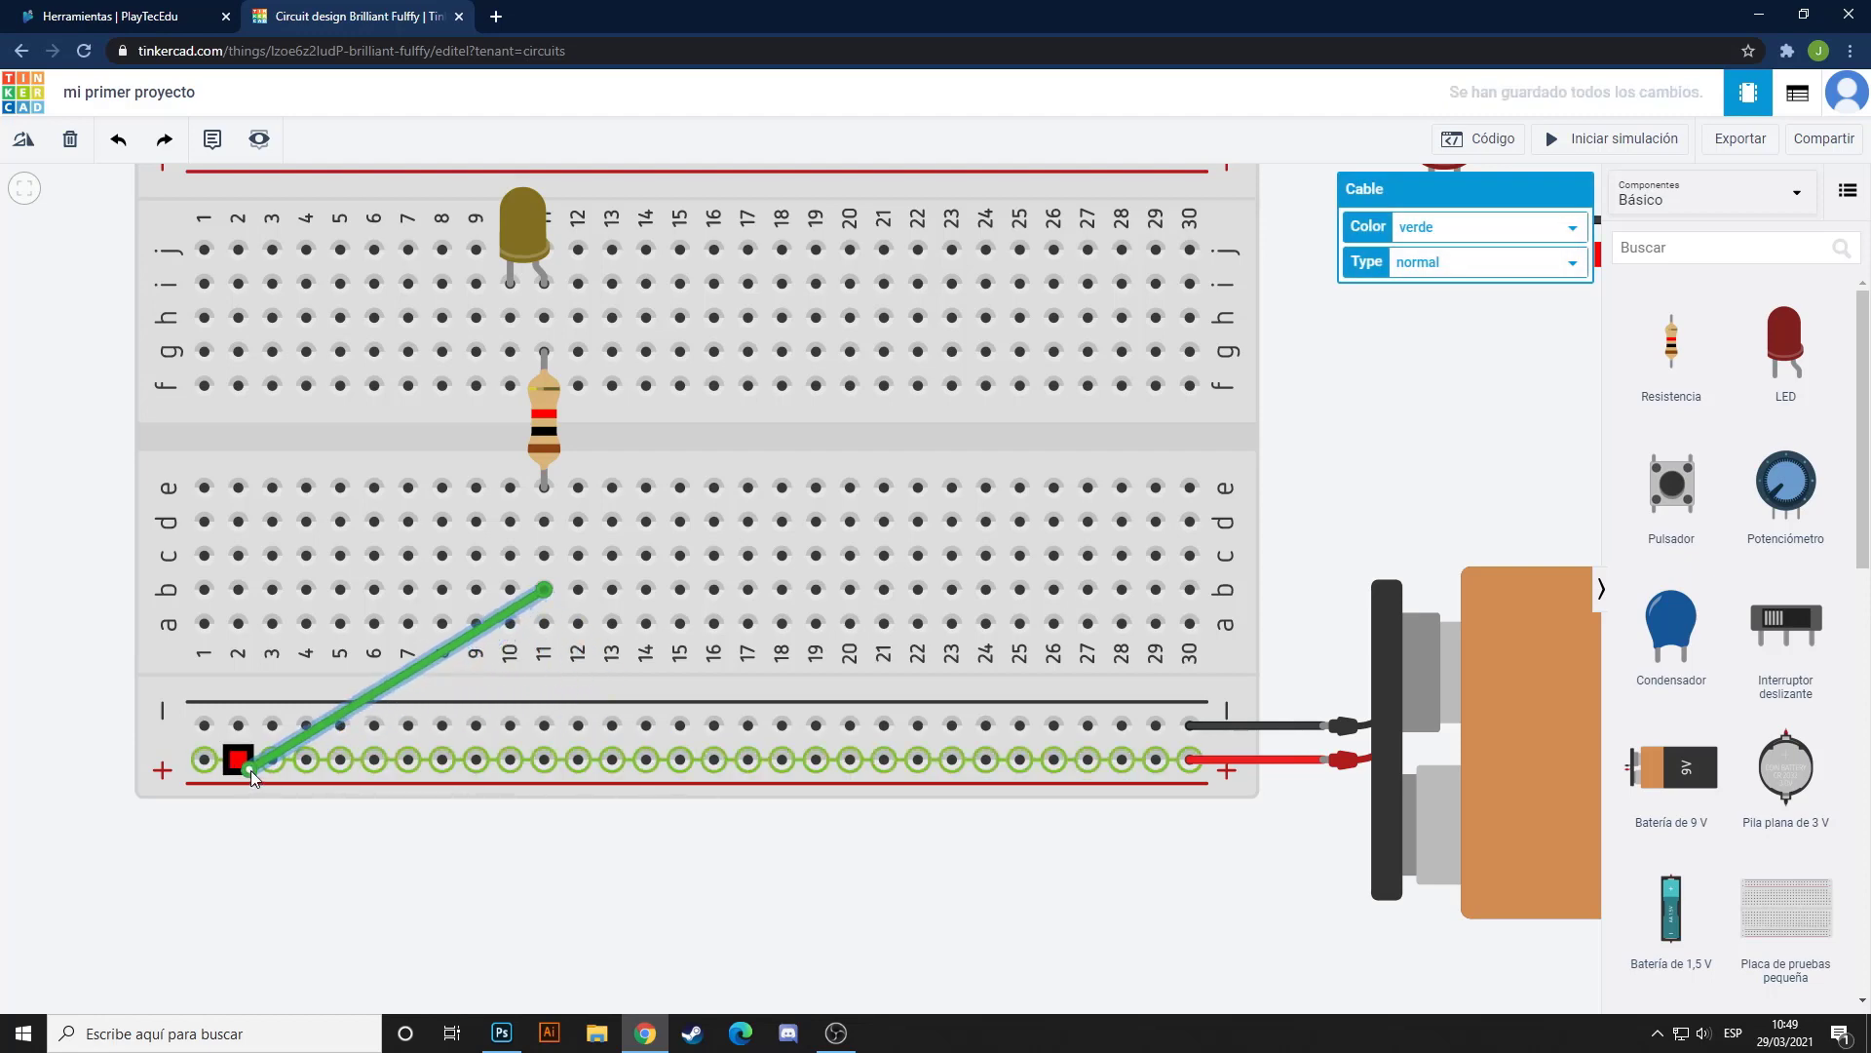
key(ctrl+z)
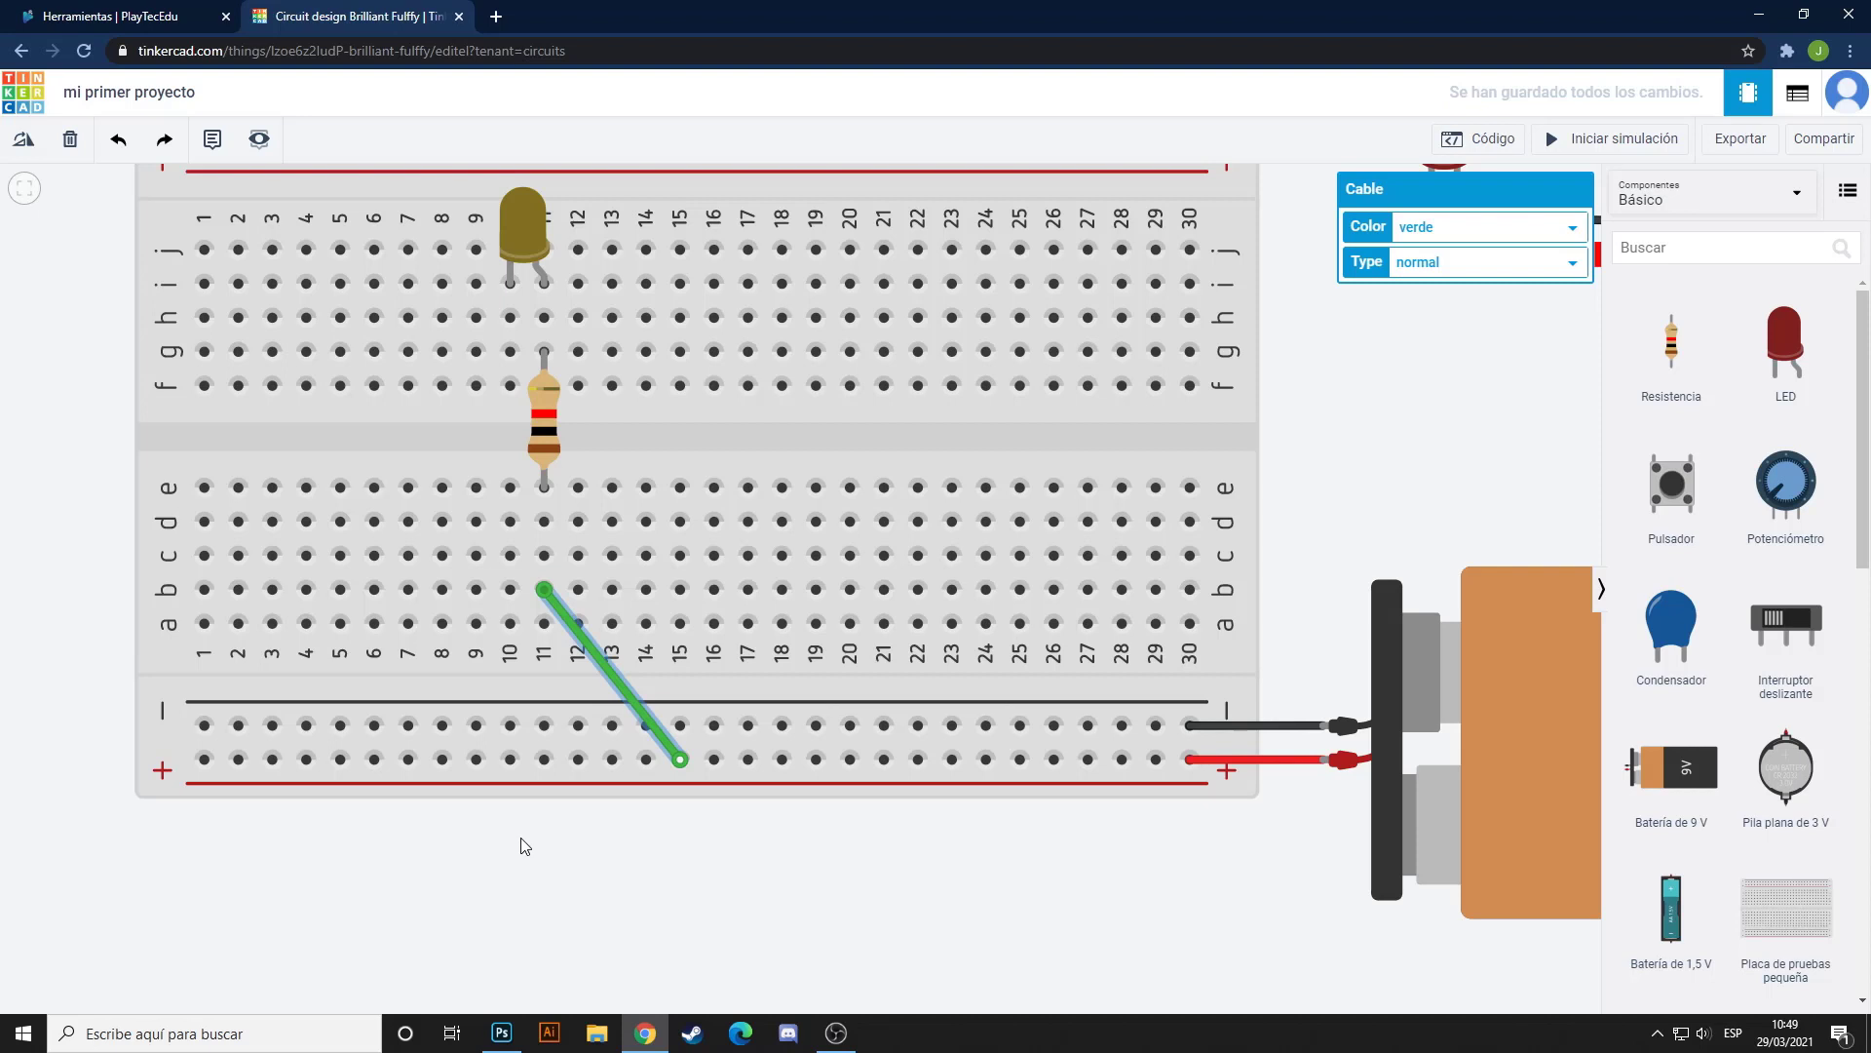
drag(681, 758, 544, 759)
click(550, 816)
Wire hole g10, in the LED cathode's column, straight down to the lower negative rail
drag(34, 634, 104, 680)
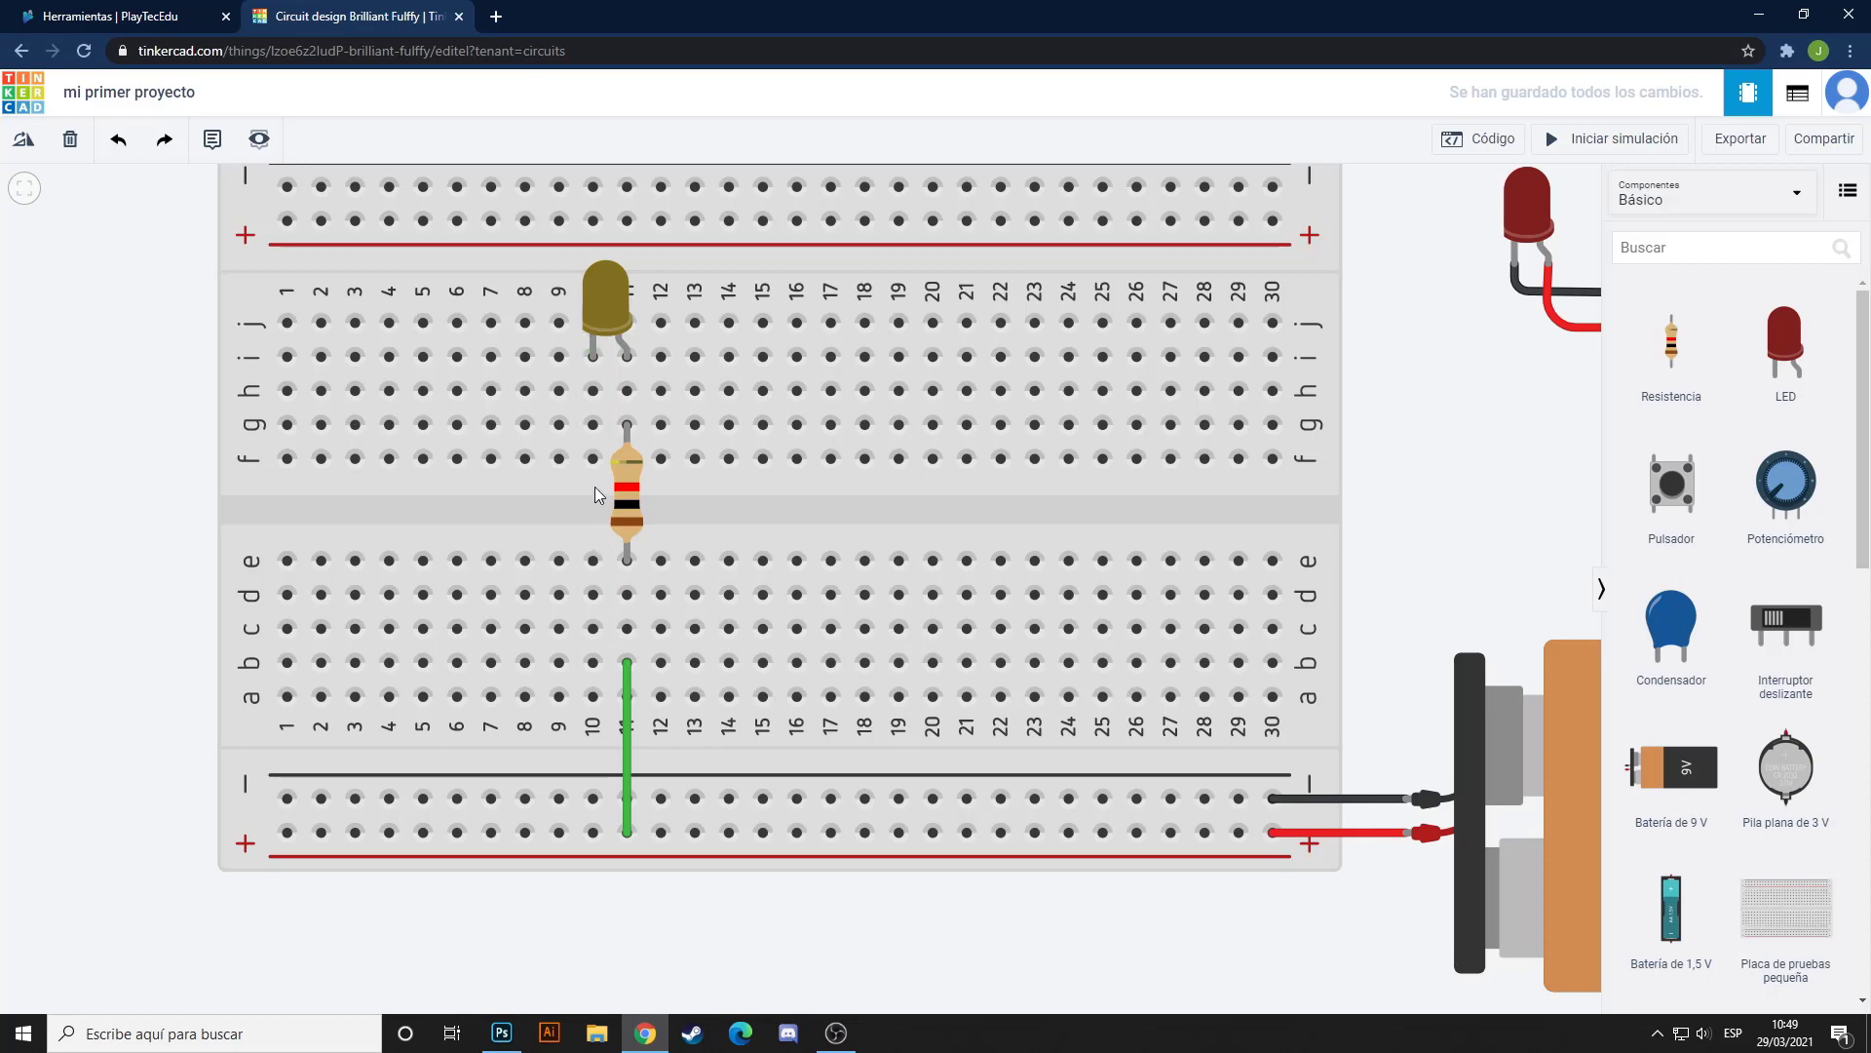
click(593, 426)
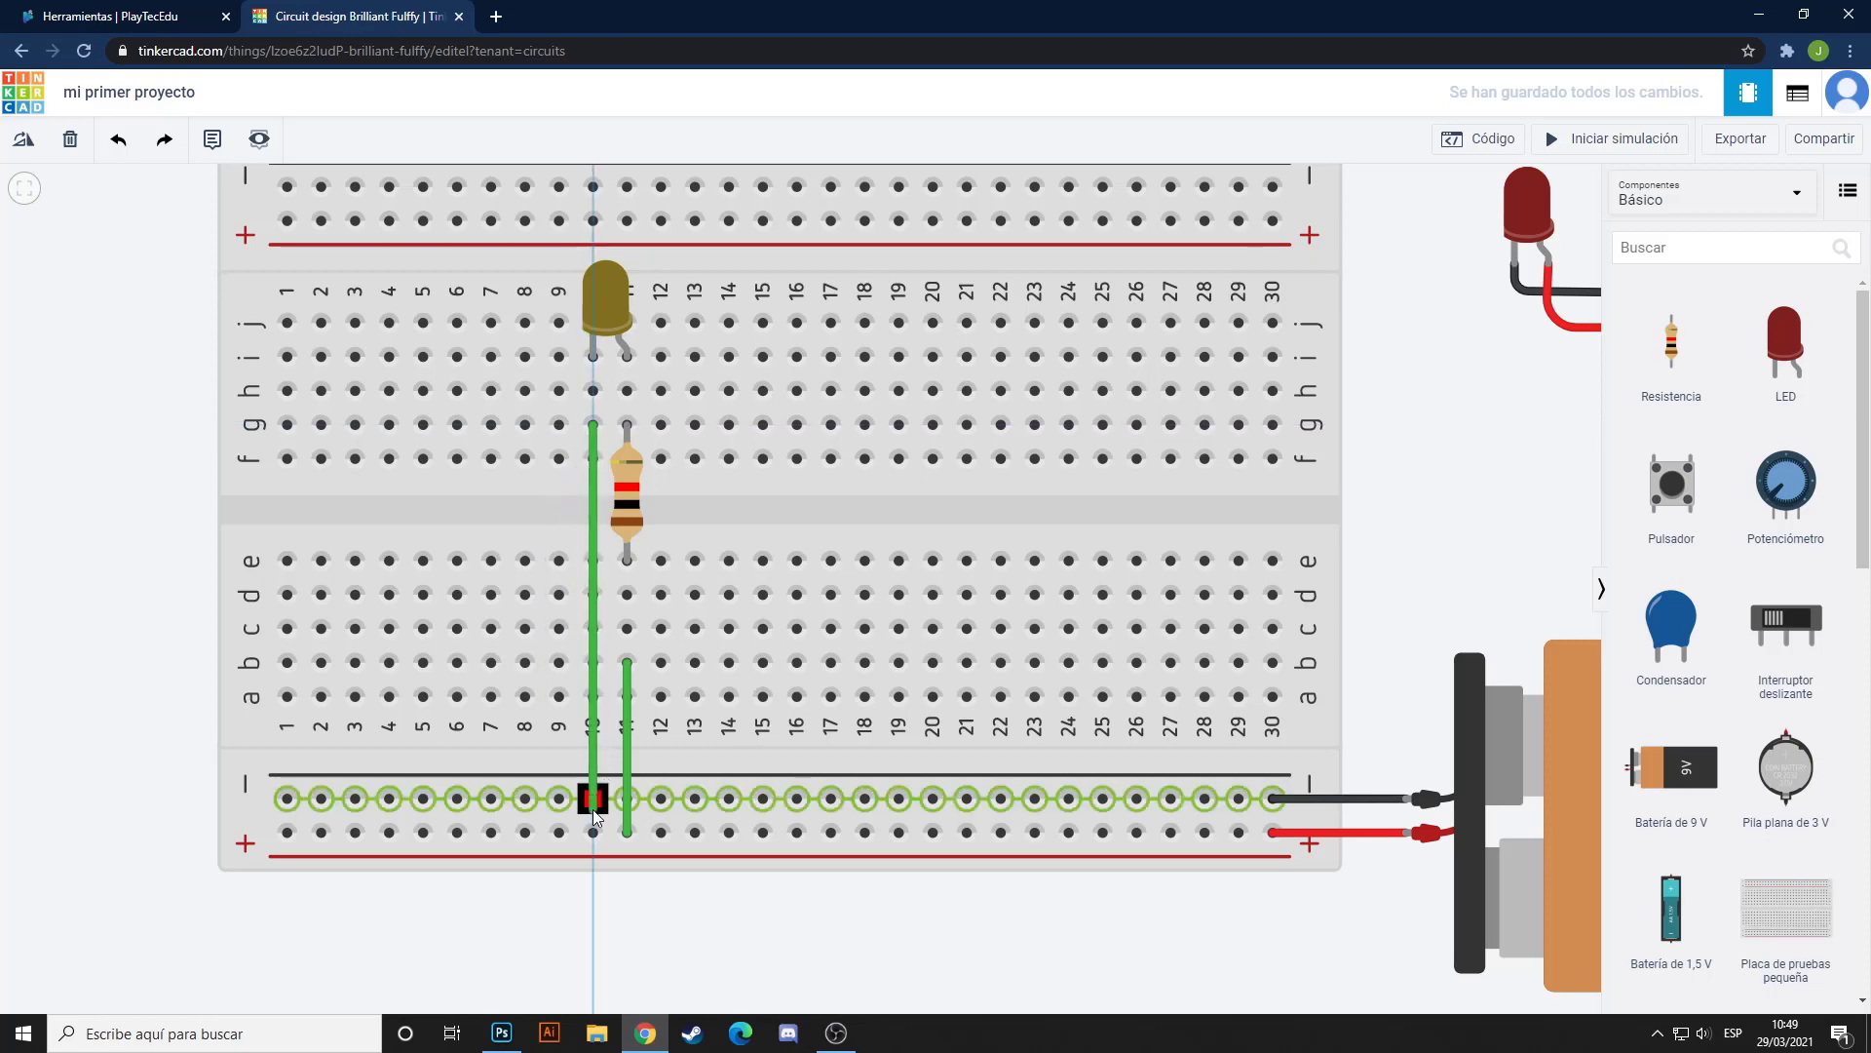
click(593, 798)
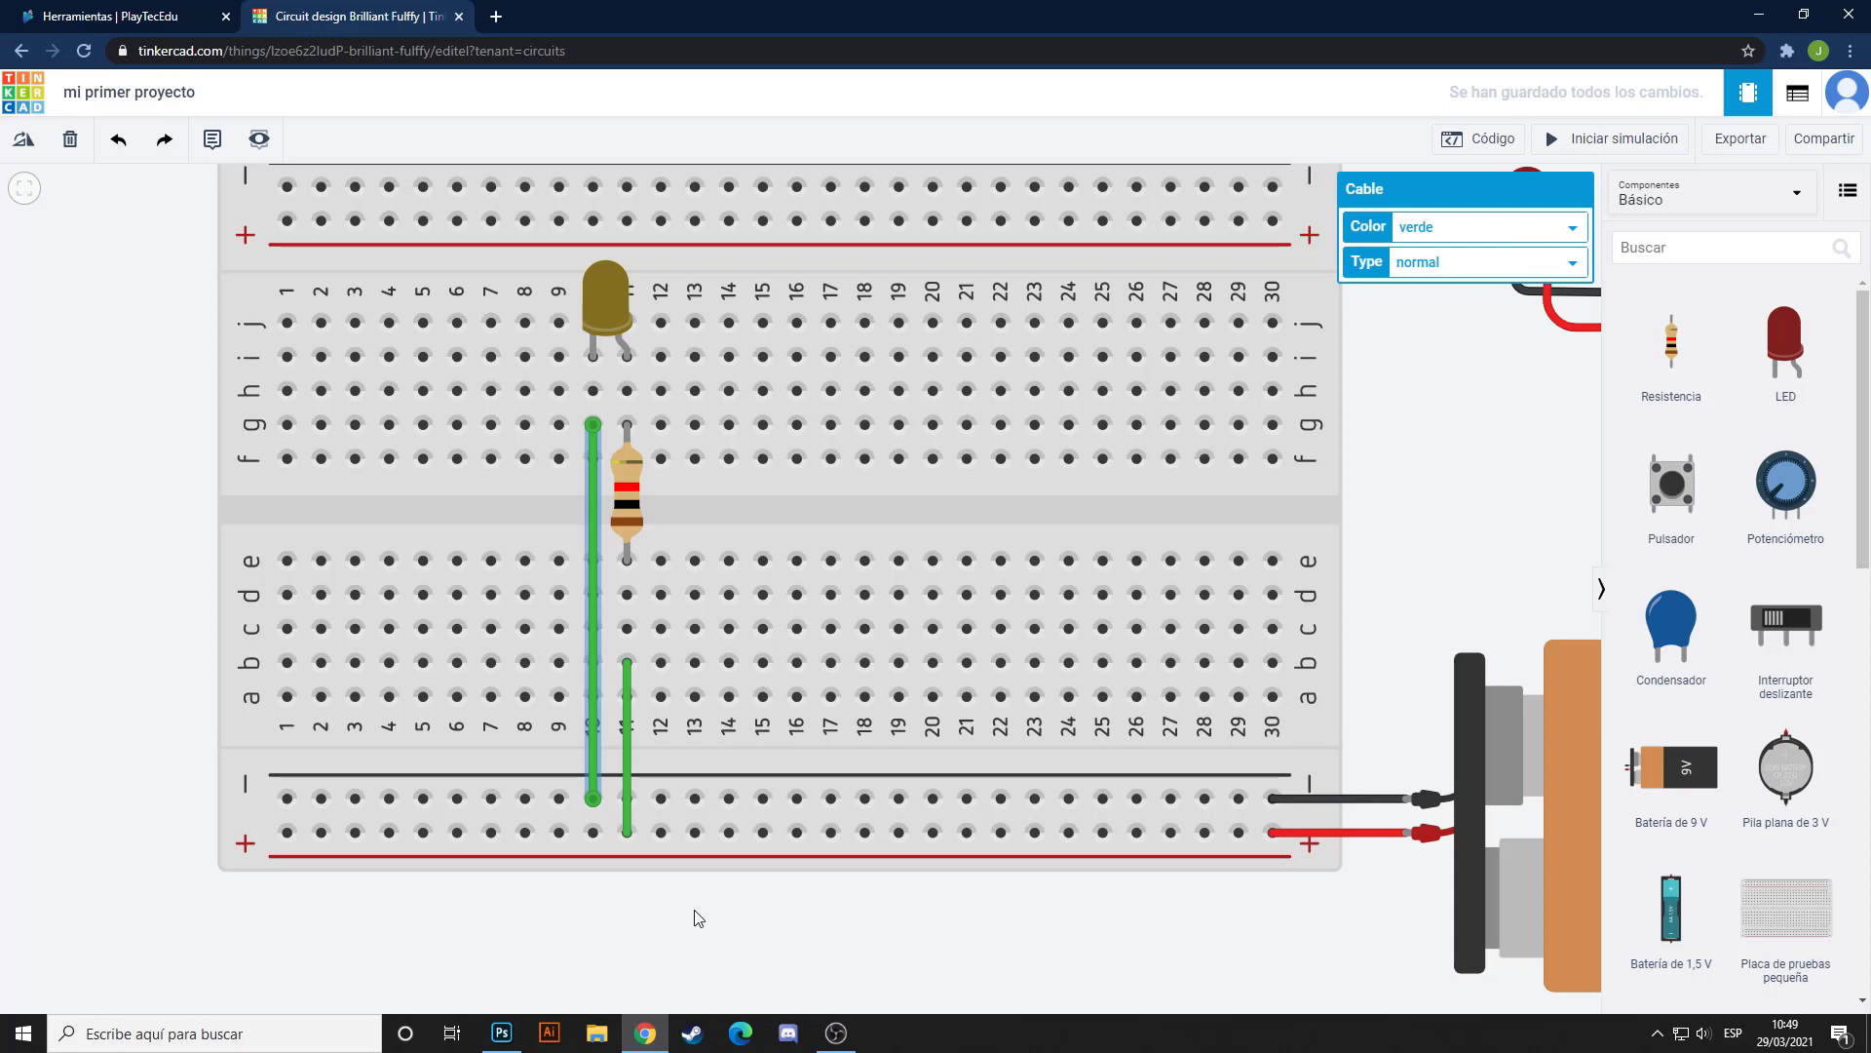
Color the column 10 negative wire black (negro) and the column 11 positive wire red (rojo)
click(1448, 237)
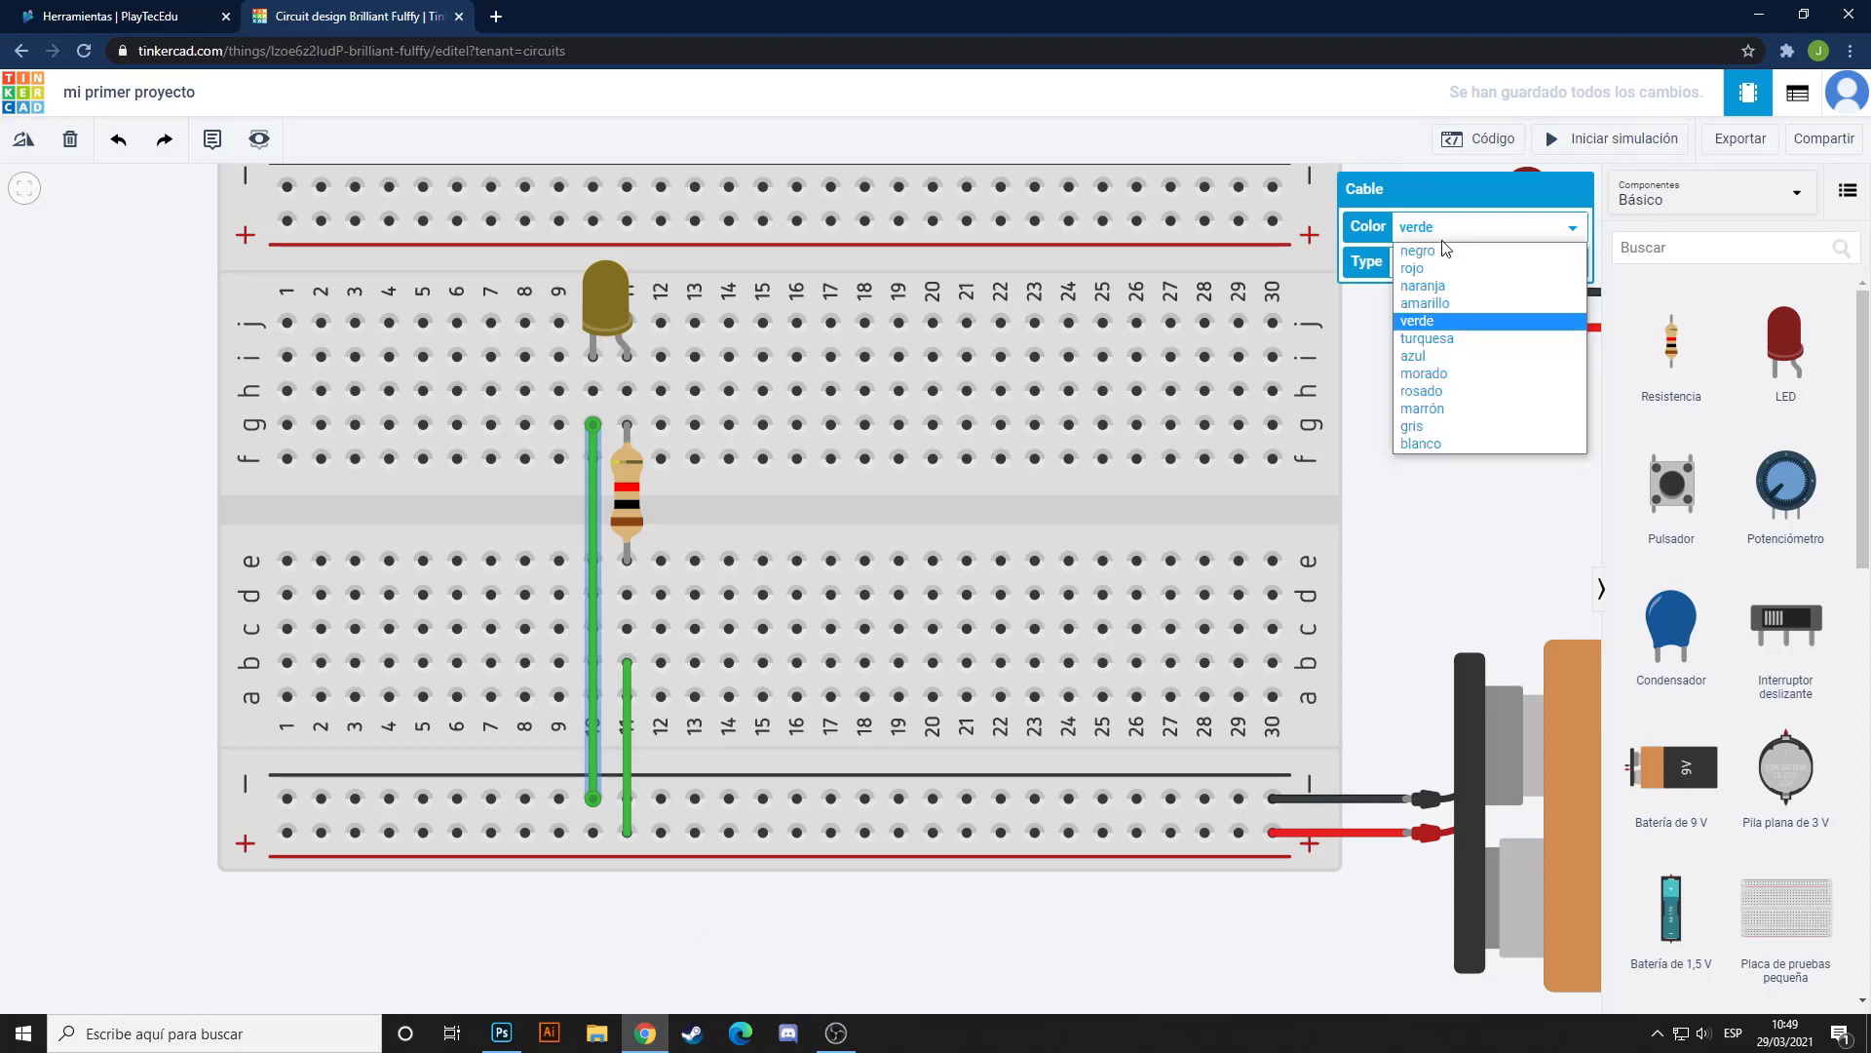
click(1437, 251)
click(627, 739)
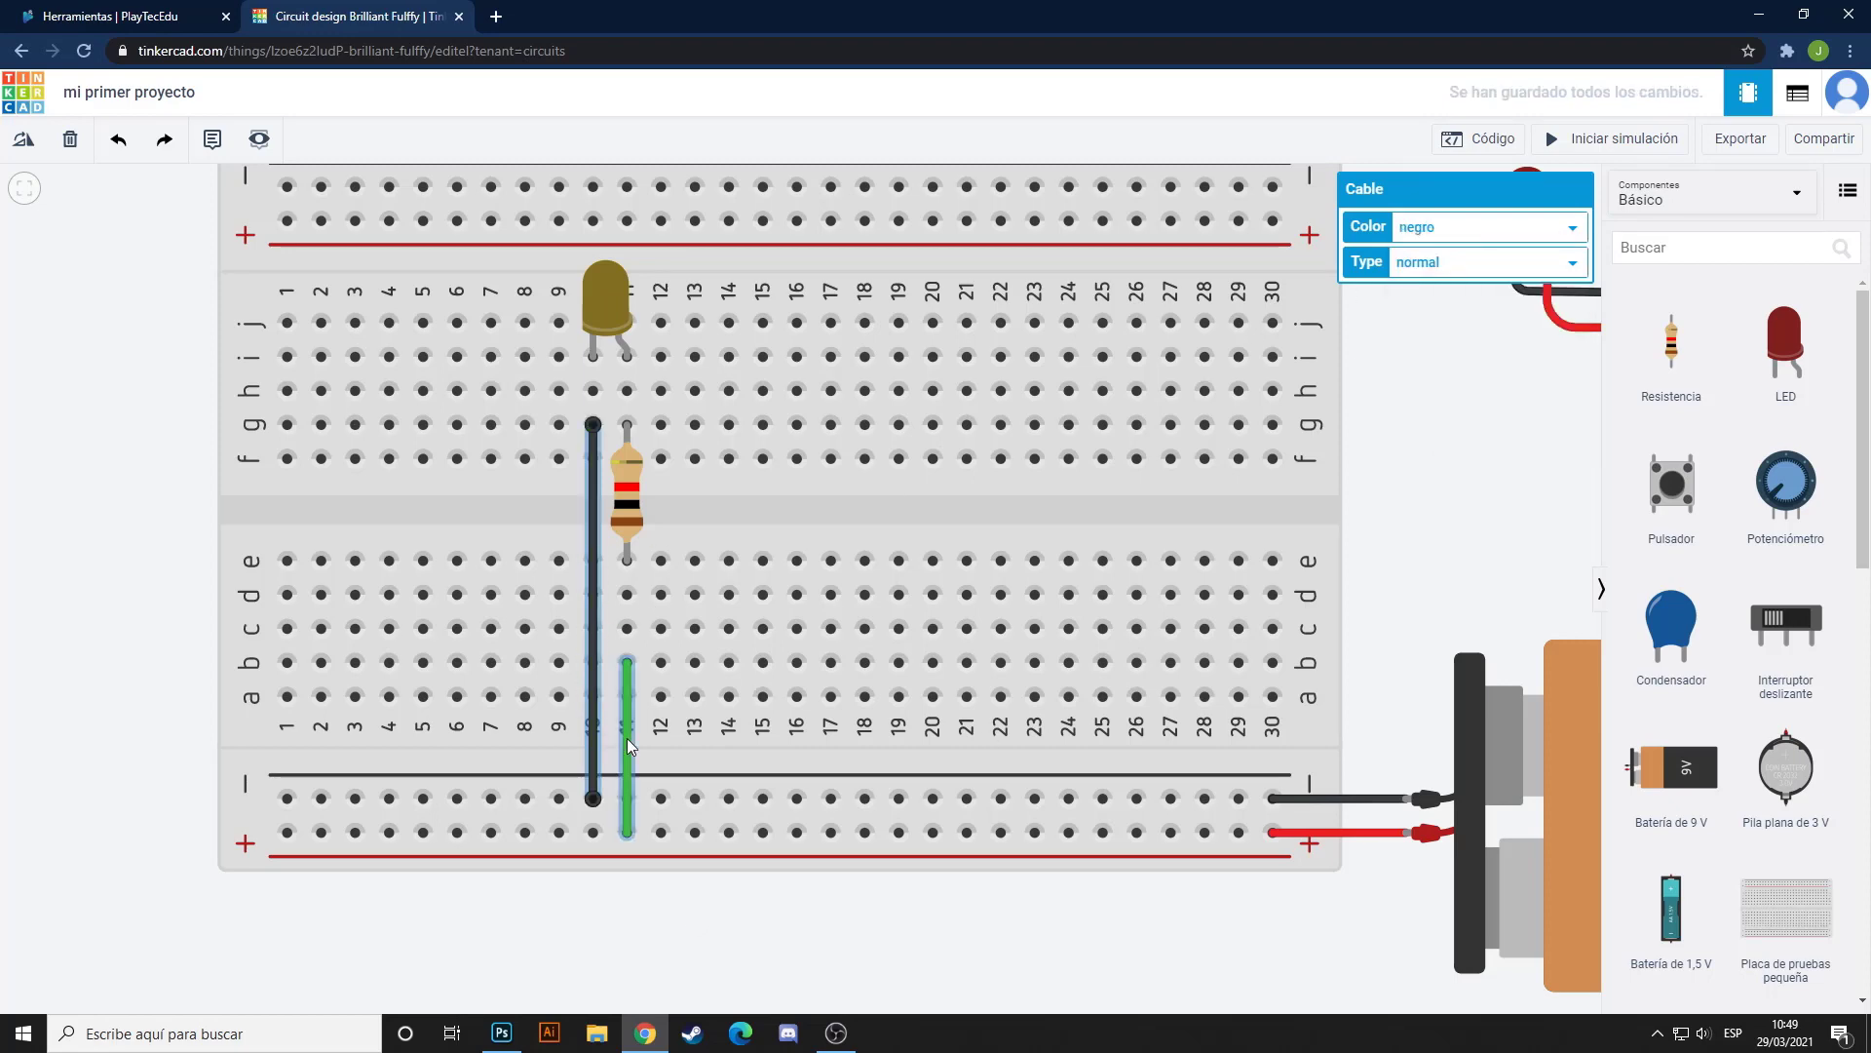
click(1469, 238)
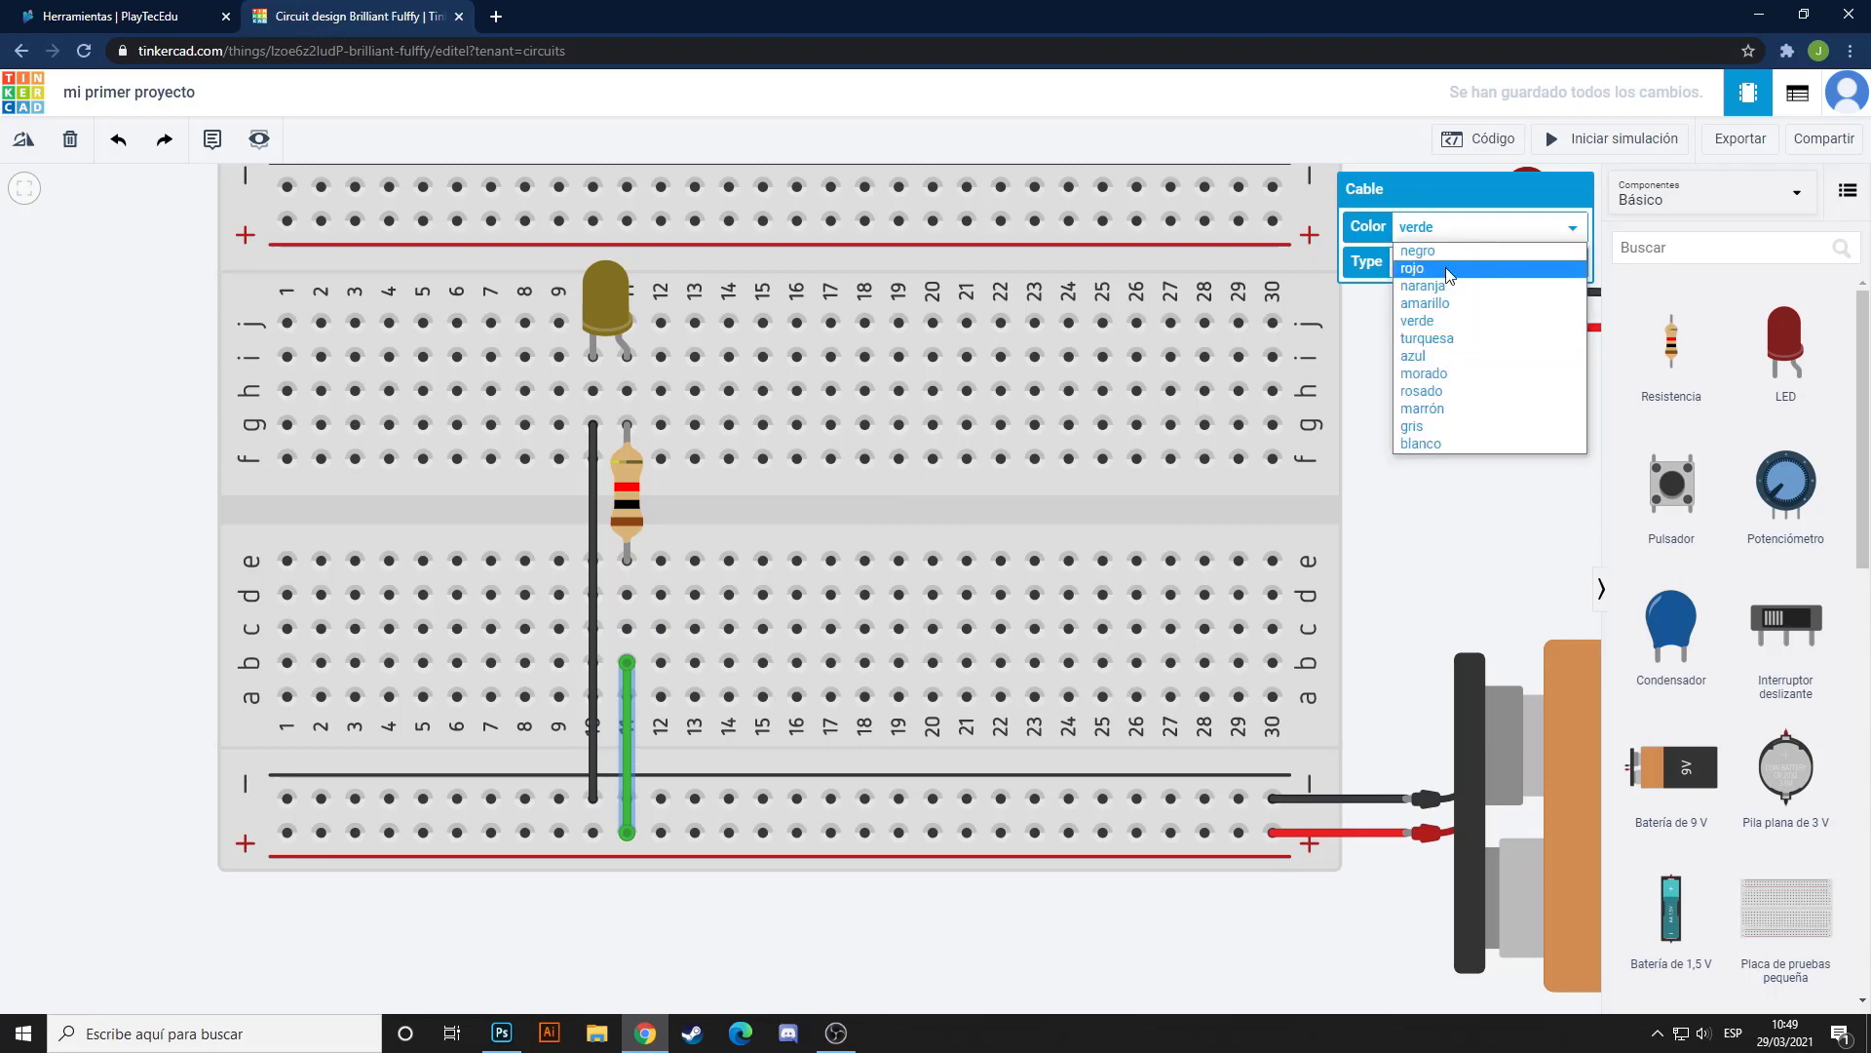
click(1415, 268)
click(1415, 403)
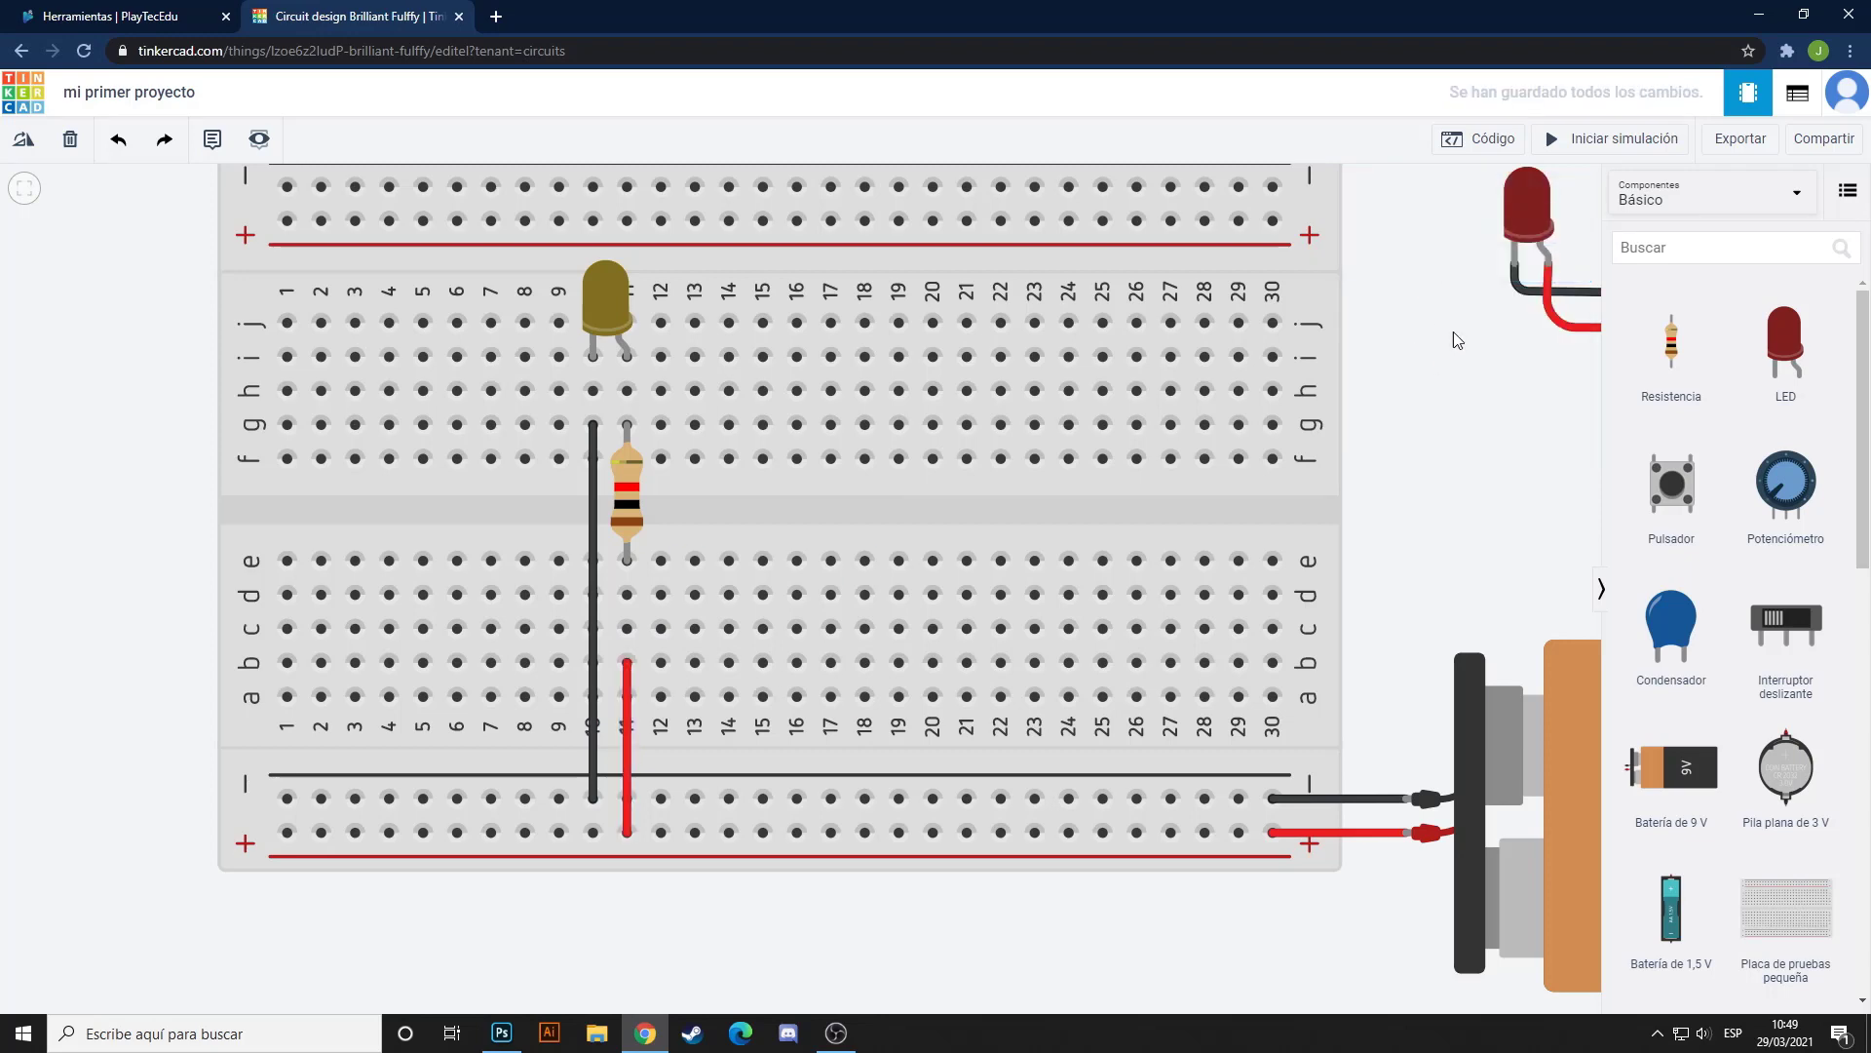
Start the simulation and compare the breadboard circuit with the directly wired LED circuit
click(1613, 140)
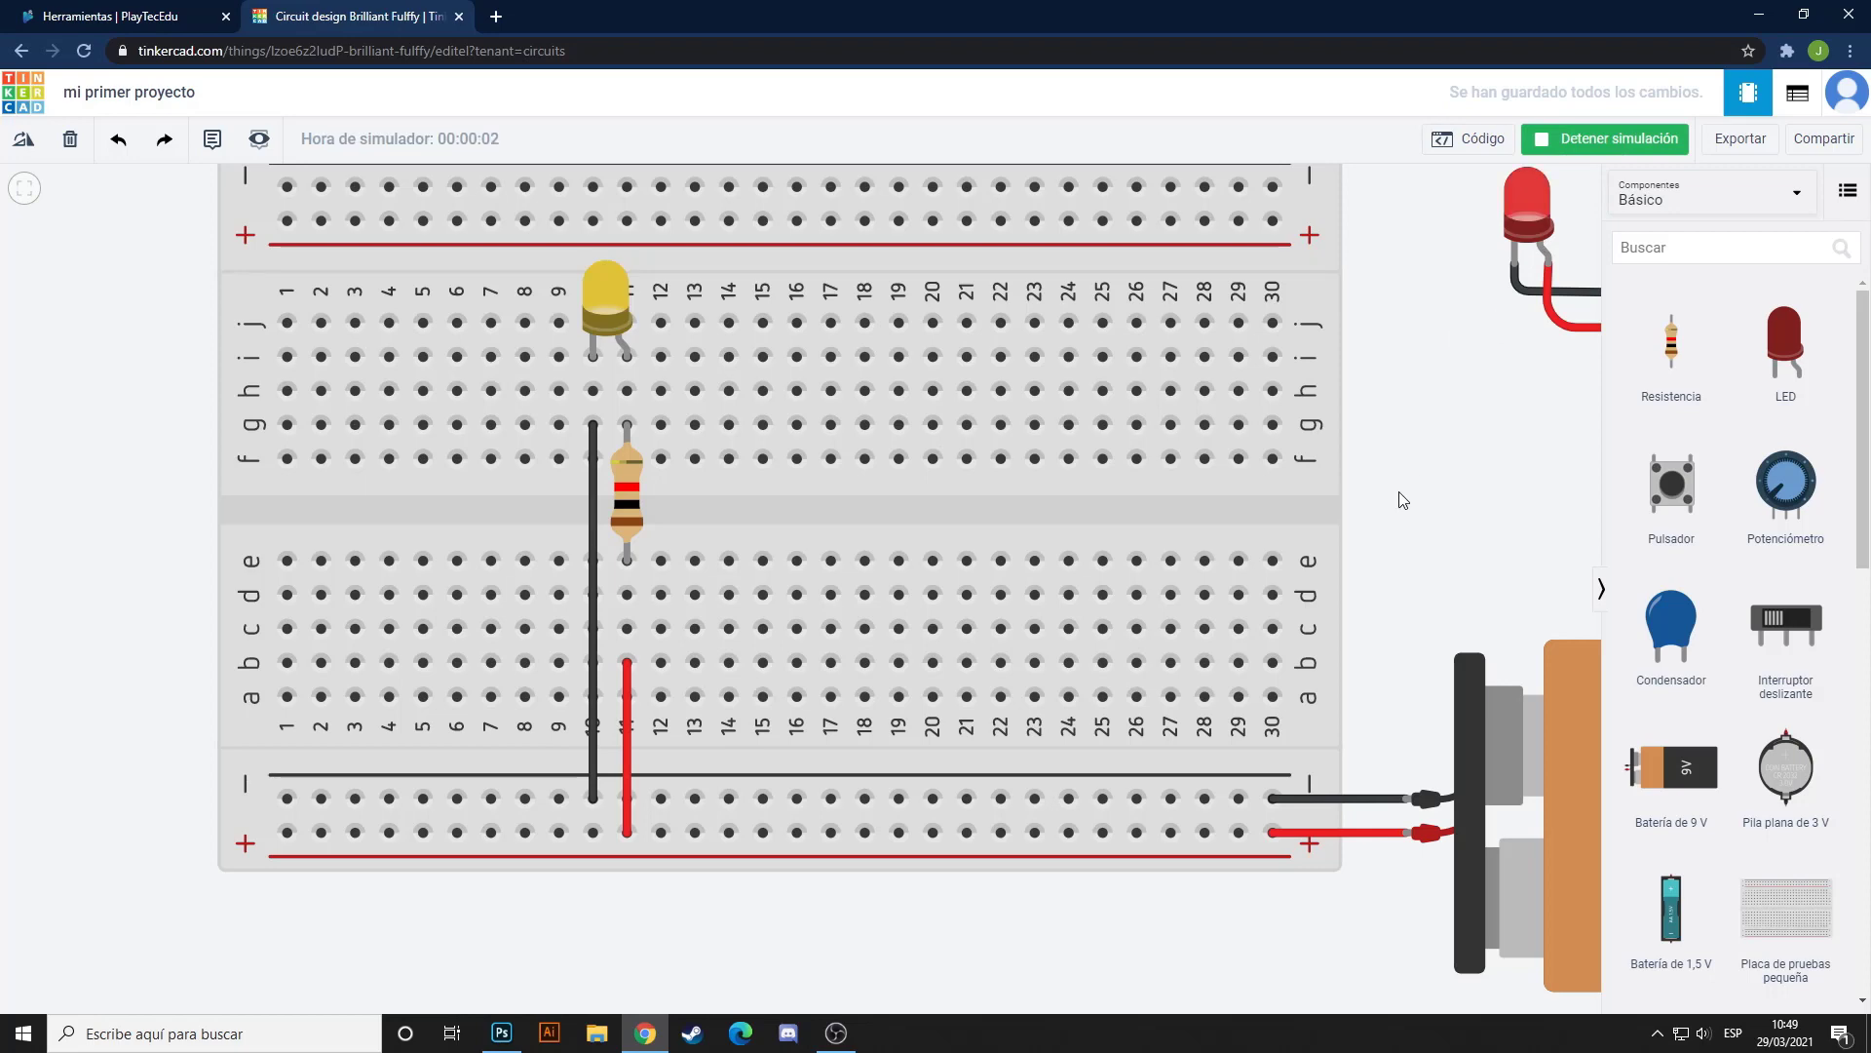
key(f)
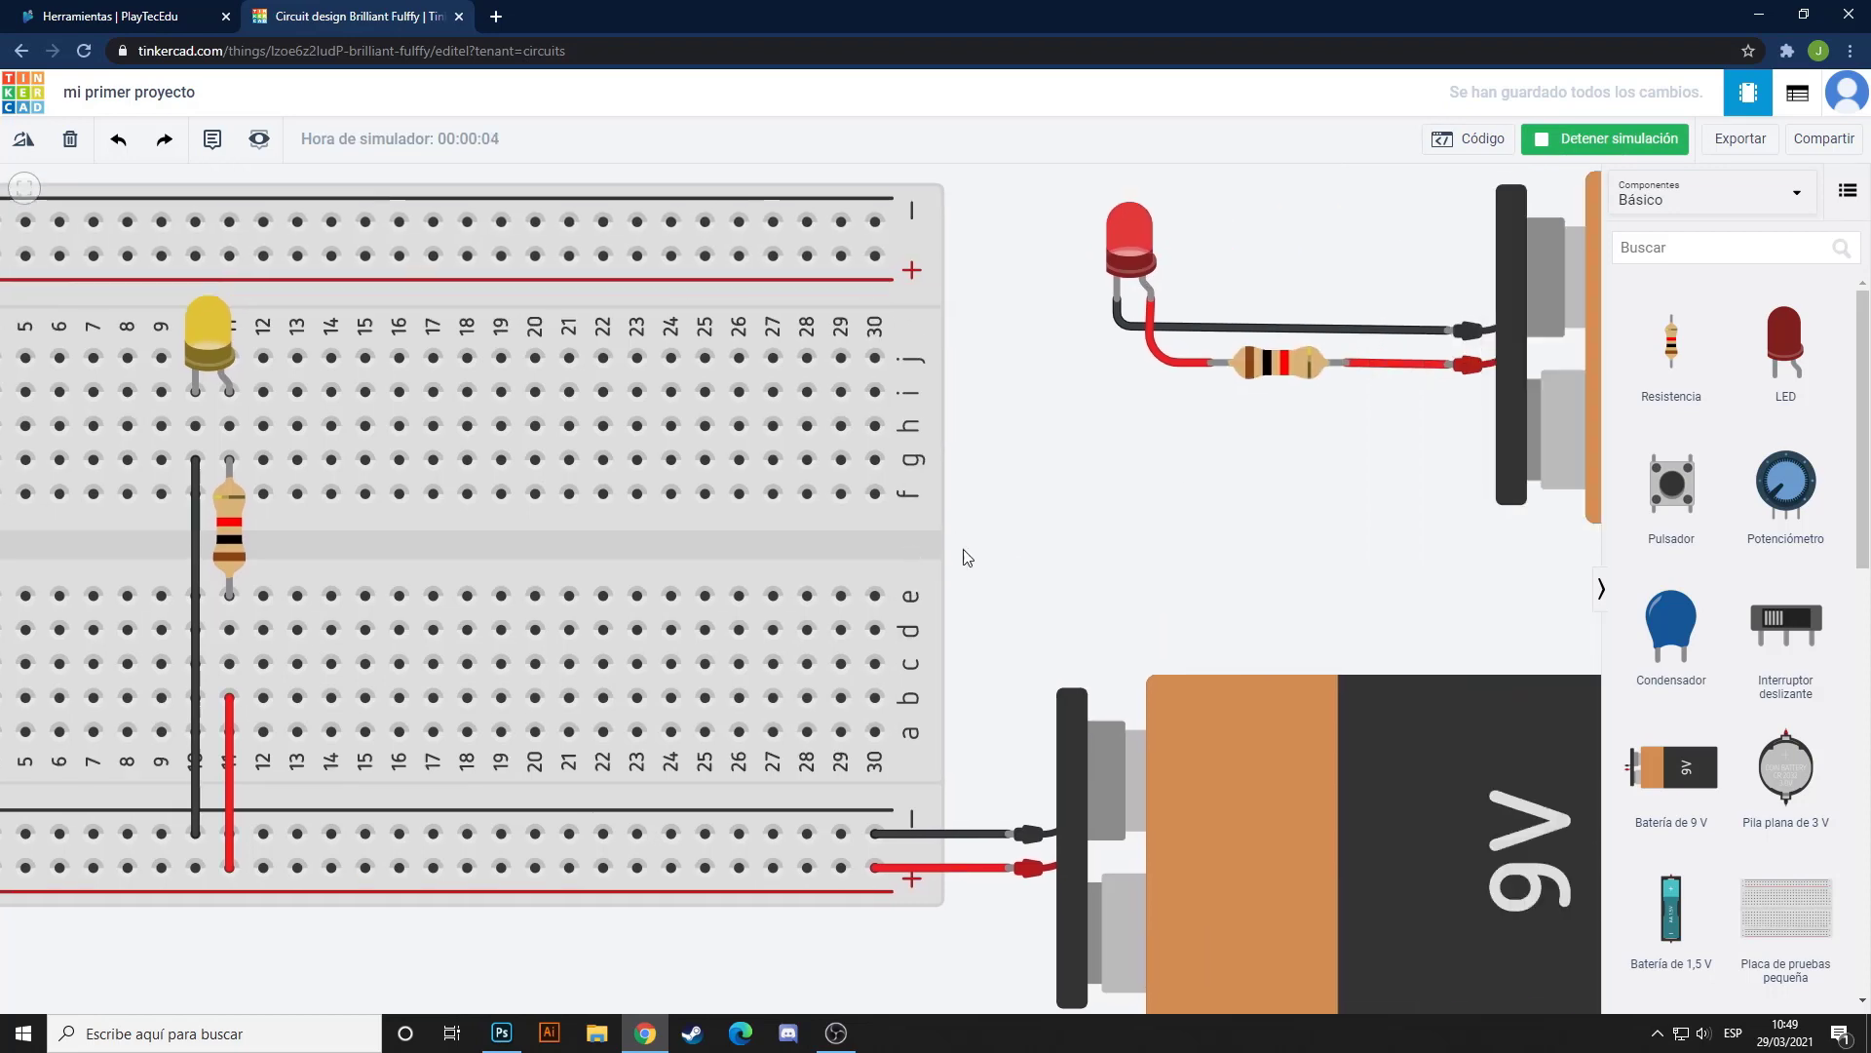
drag(1006, 563, 797, 596)
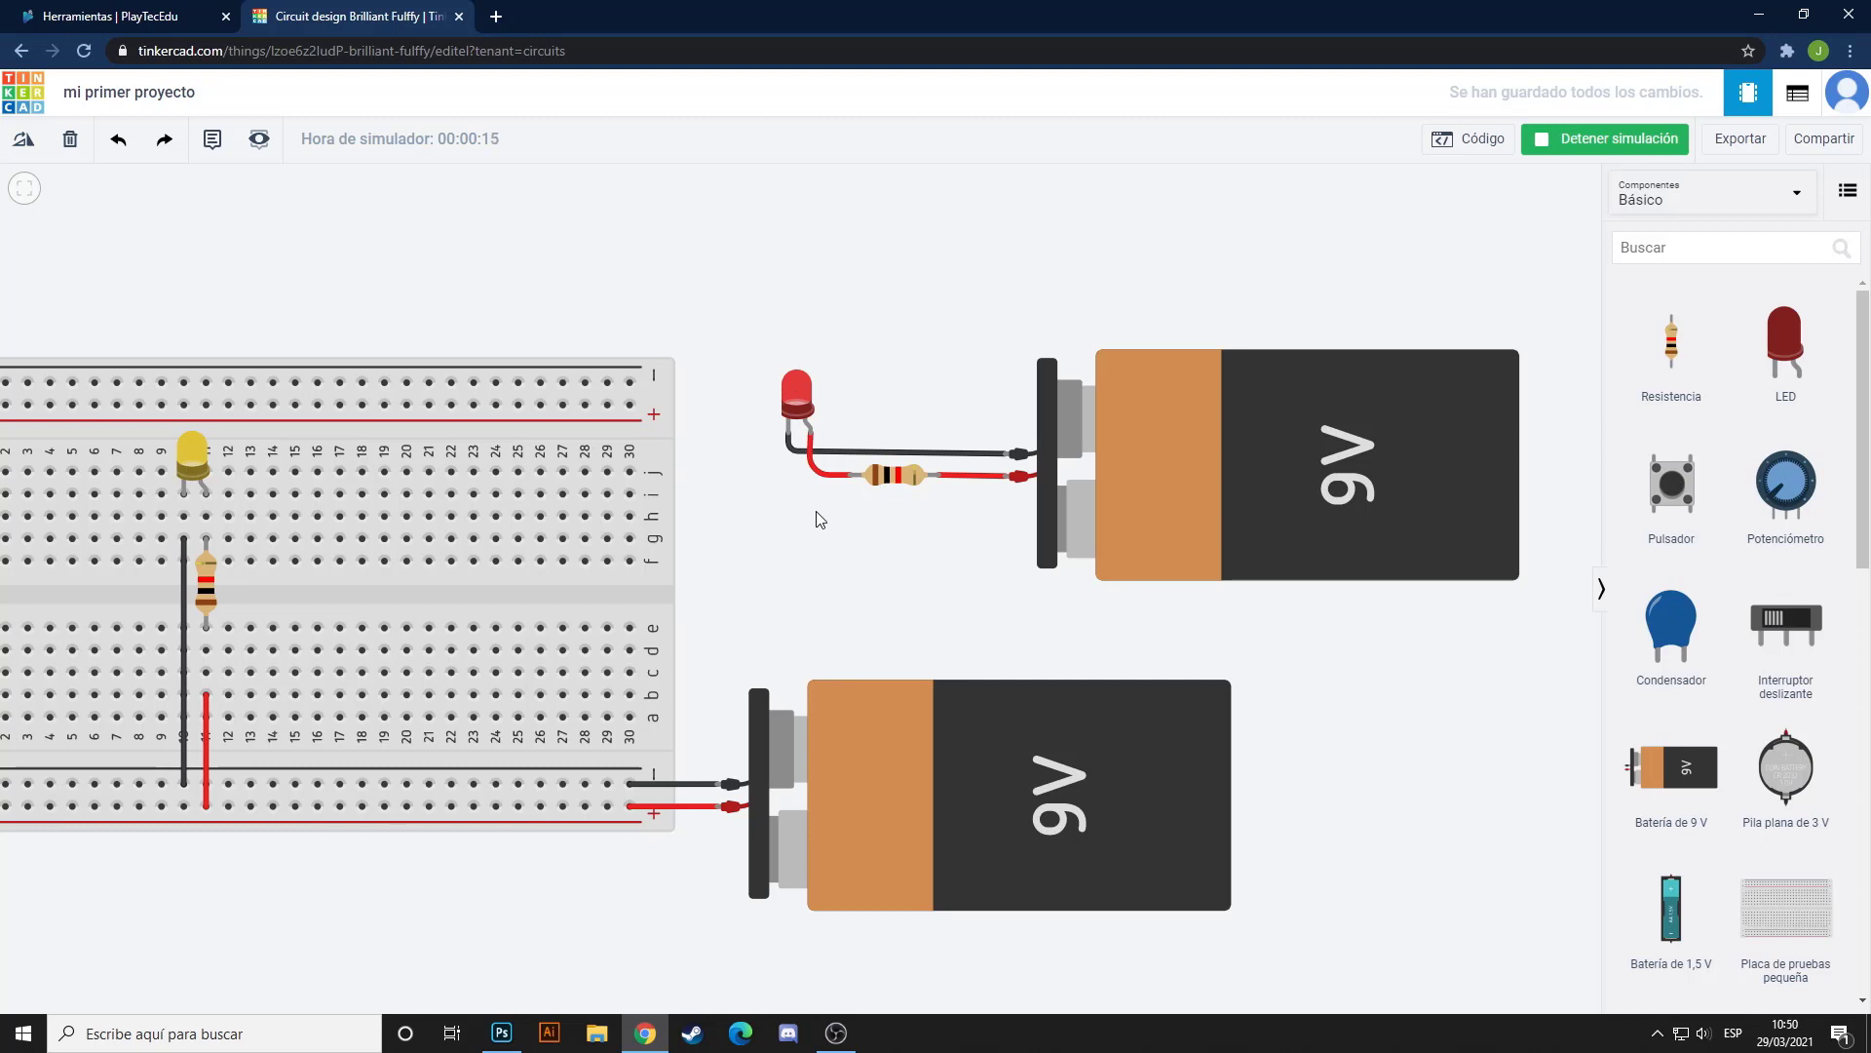
Inspect the 9 V battery and the LED of each circuit while the simulation runs
click(1039, 502)
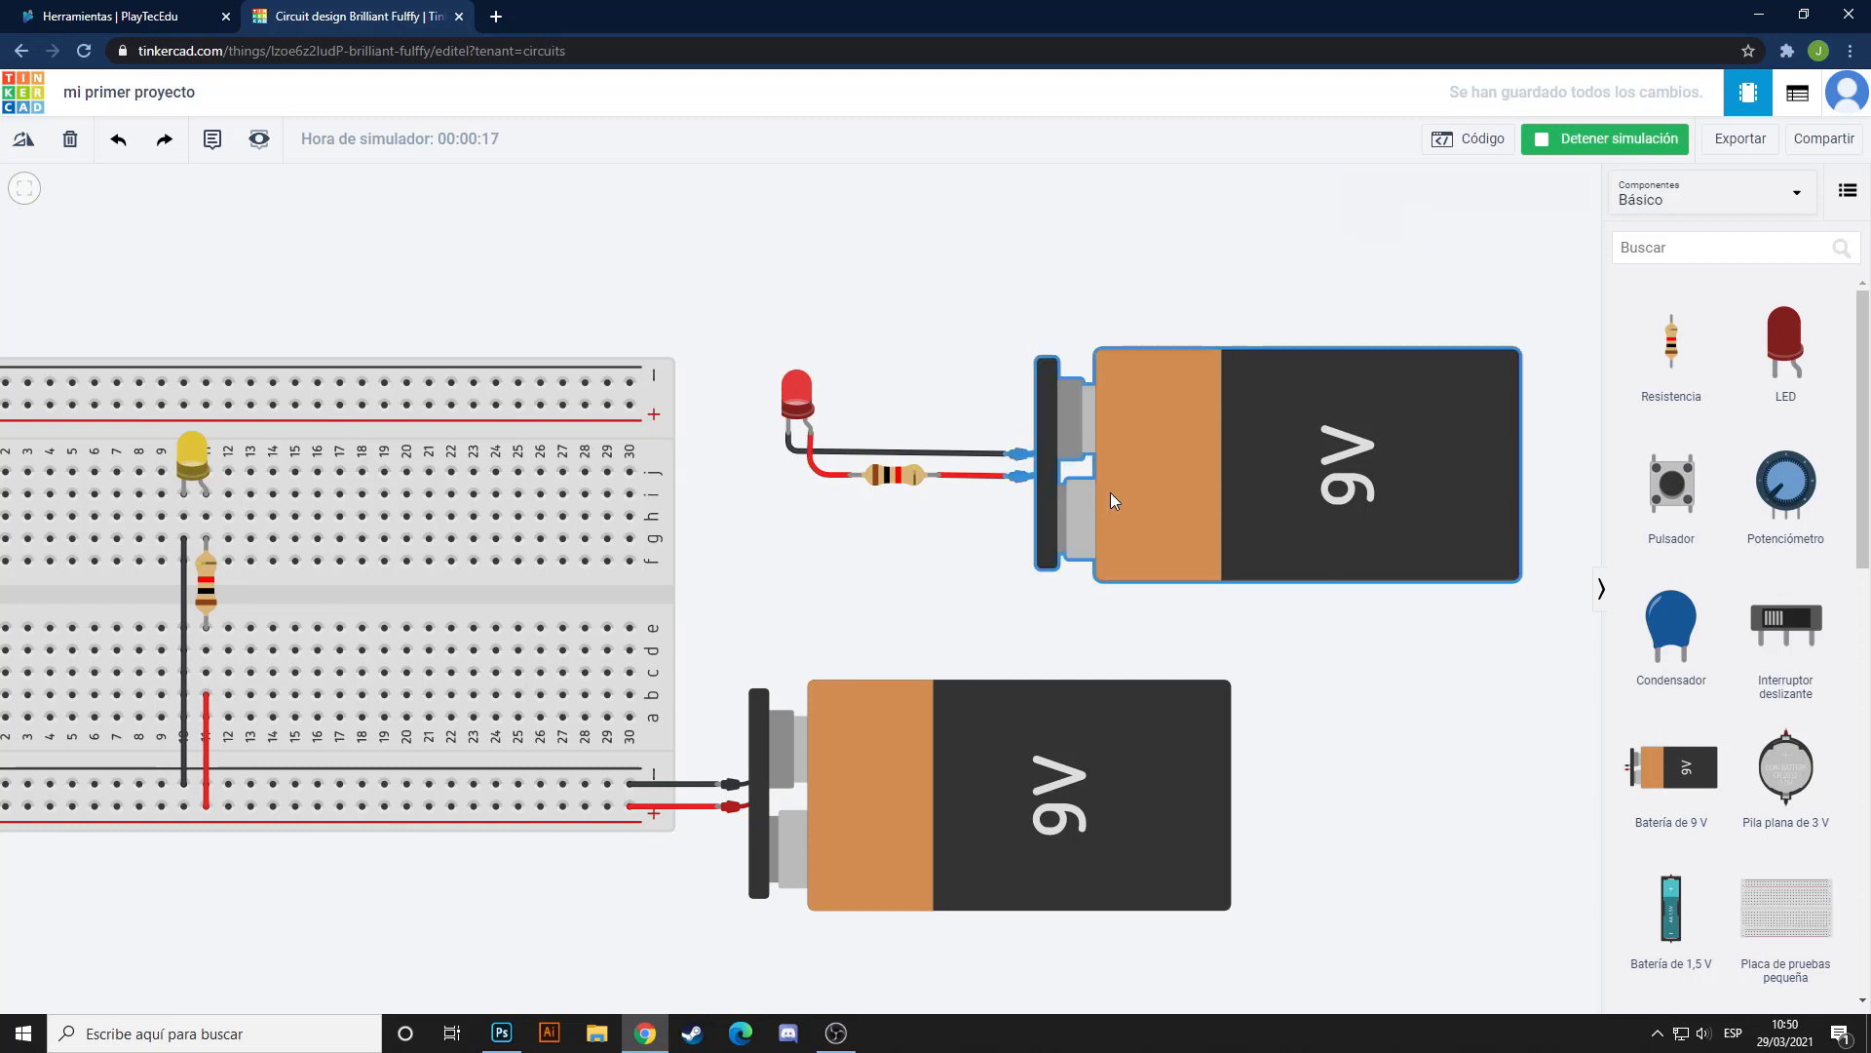
click(973, 598)
click(1148, 540)
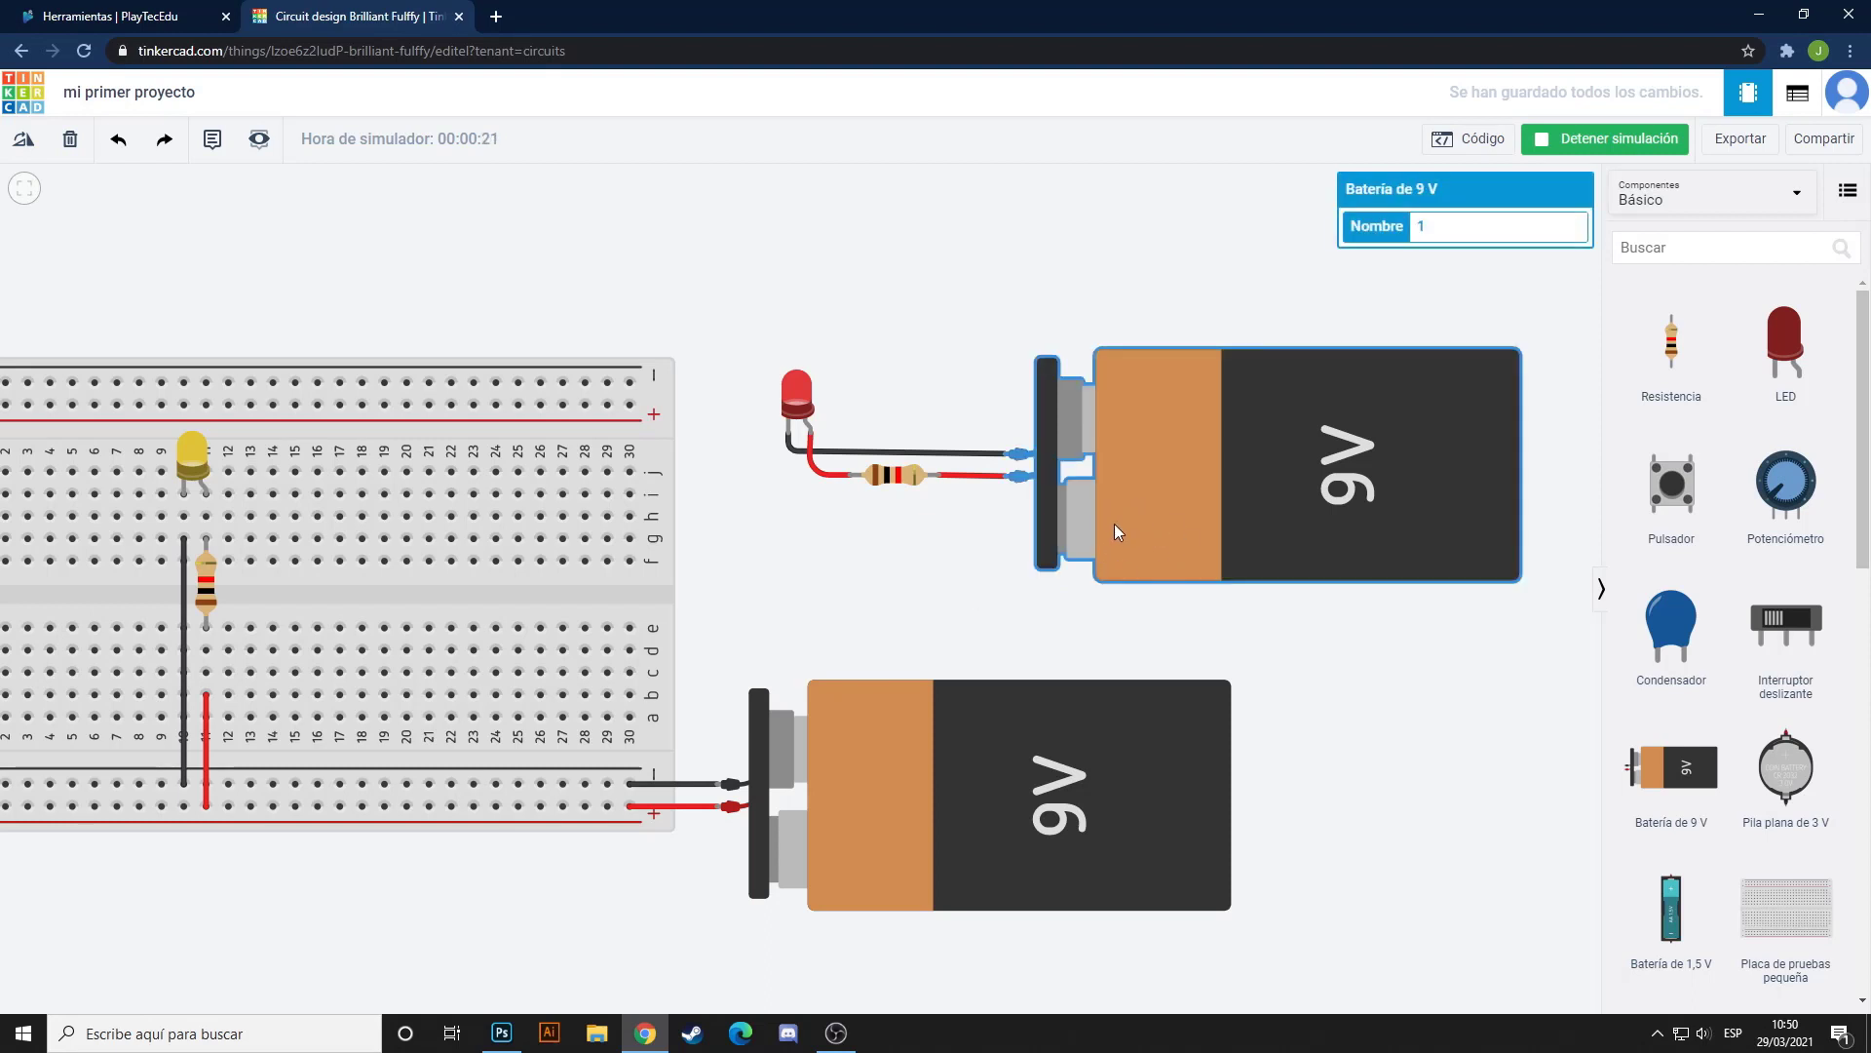
click(795, 396)
click(768, 518)
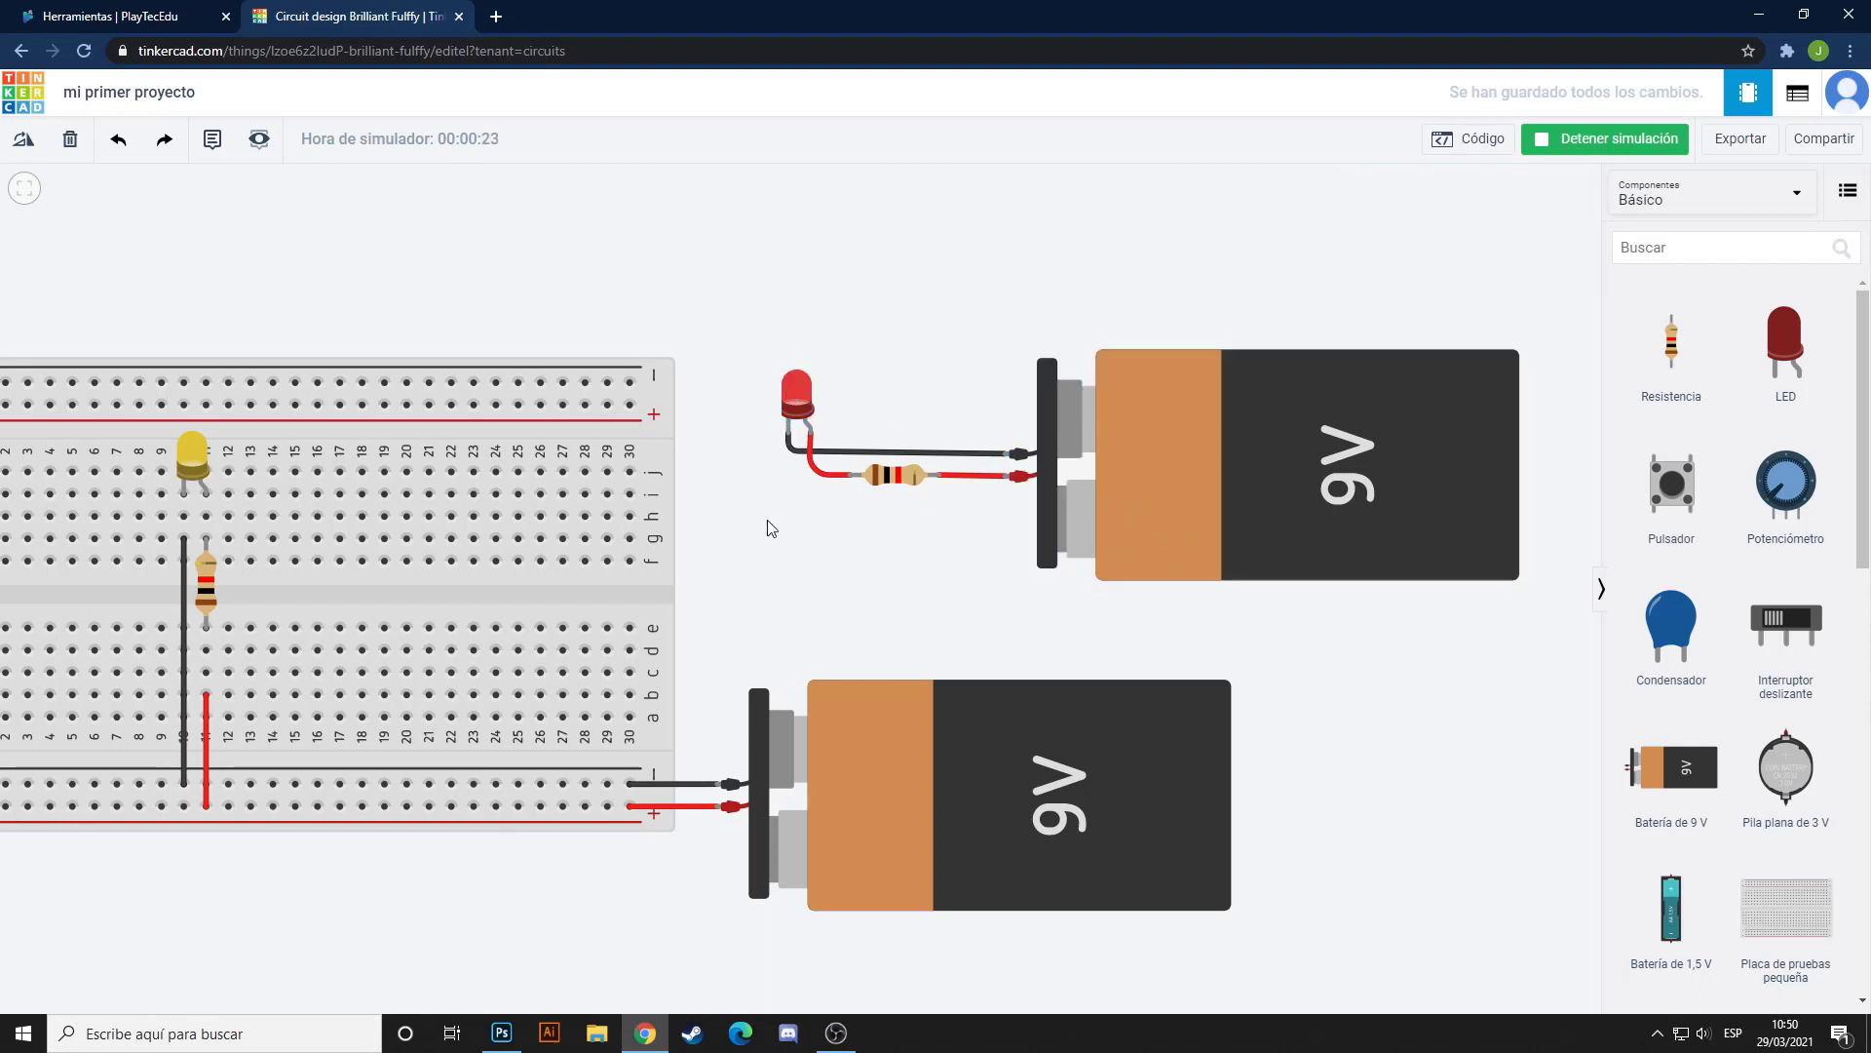
drag(770, 526, 988, 526)
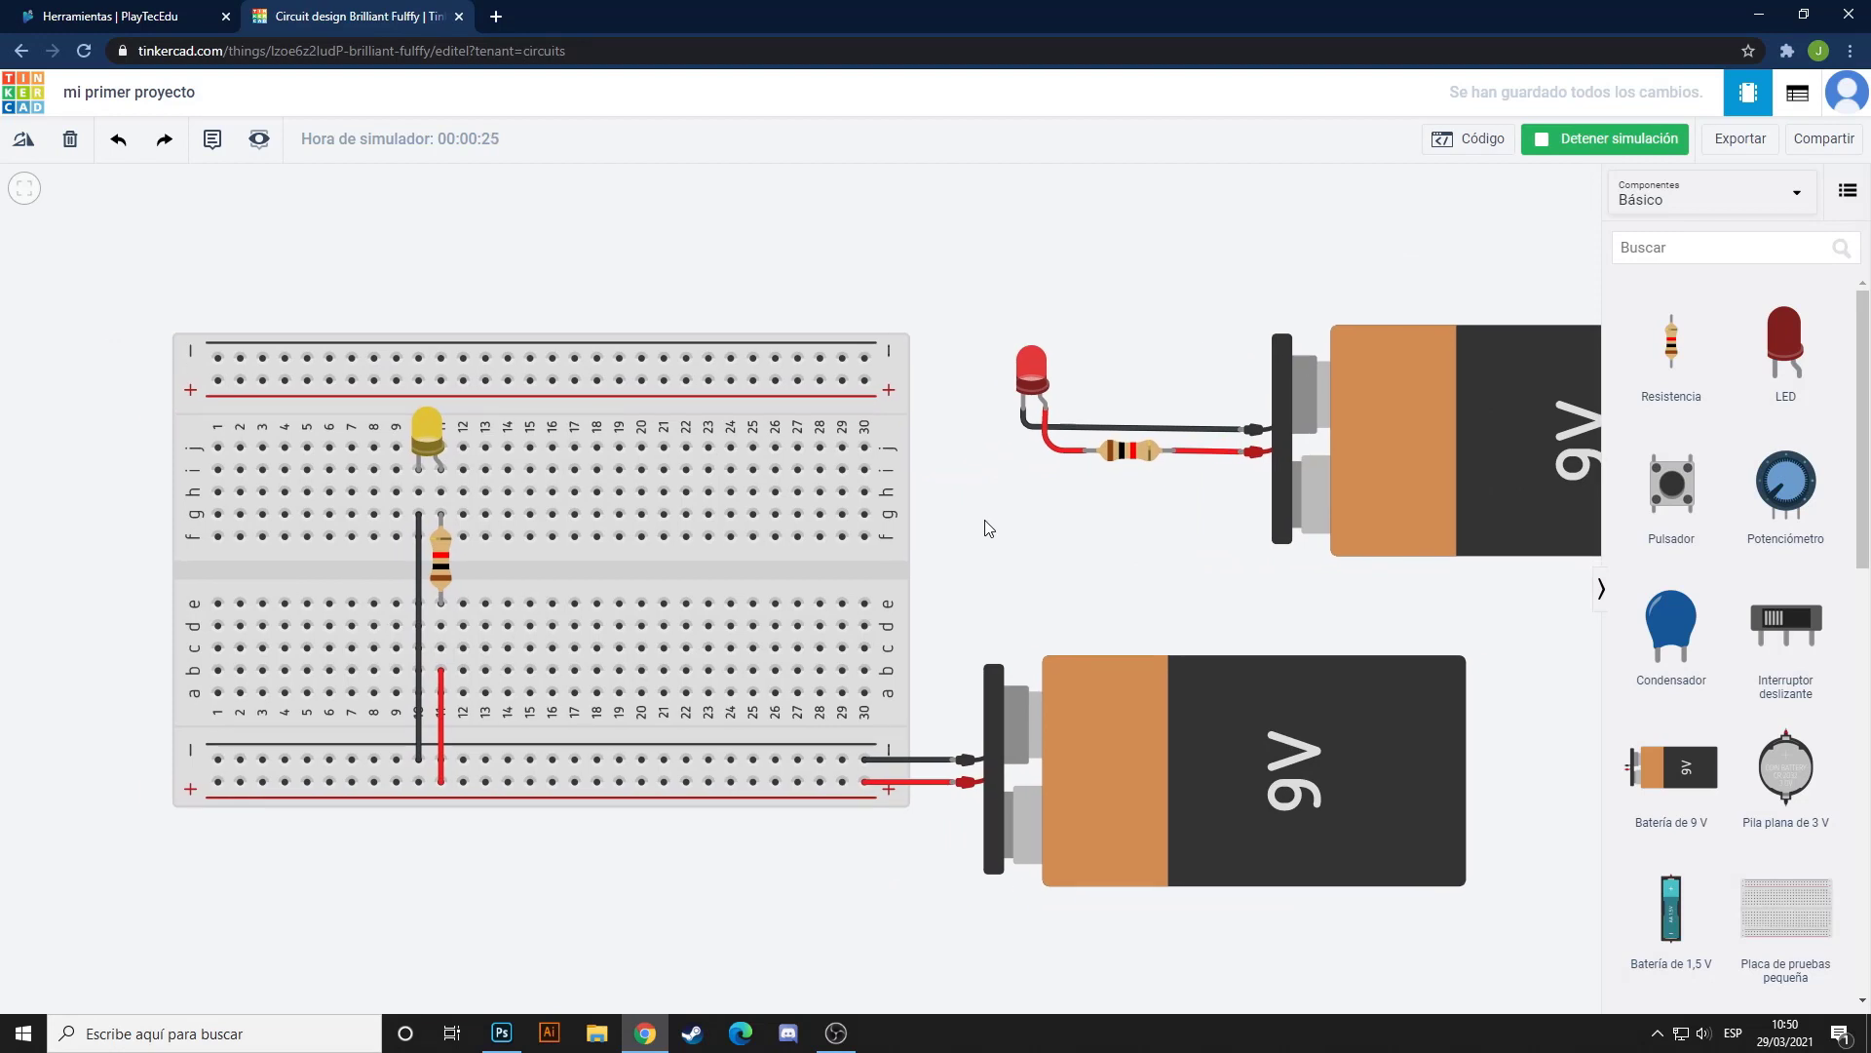
click(1181, 775)
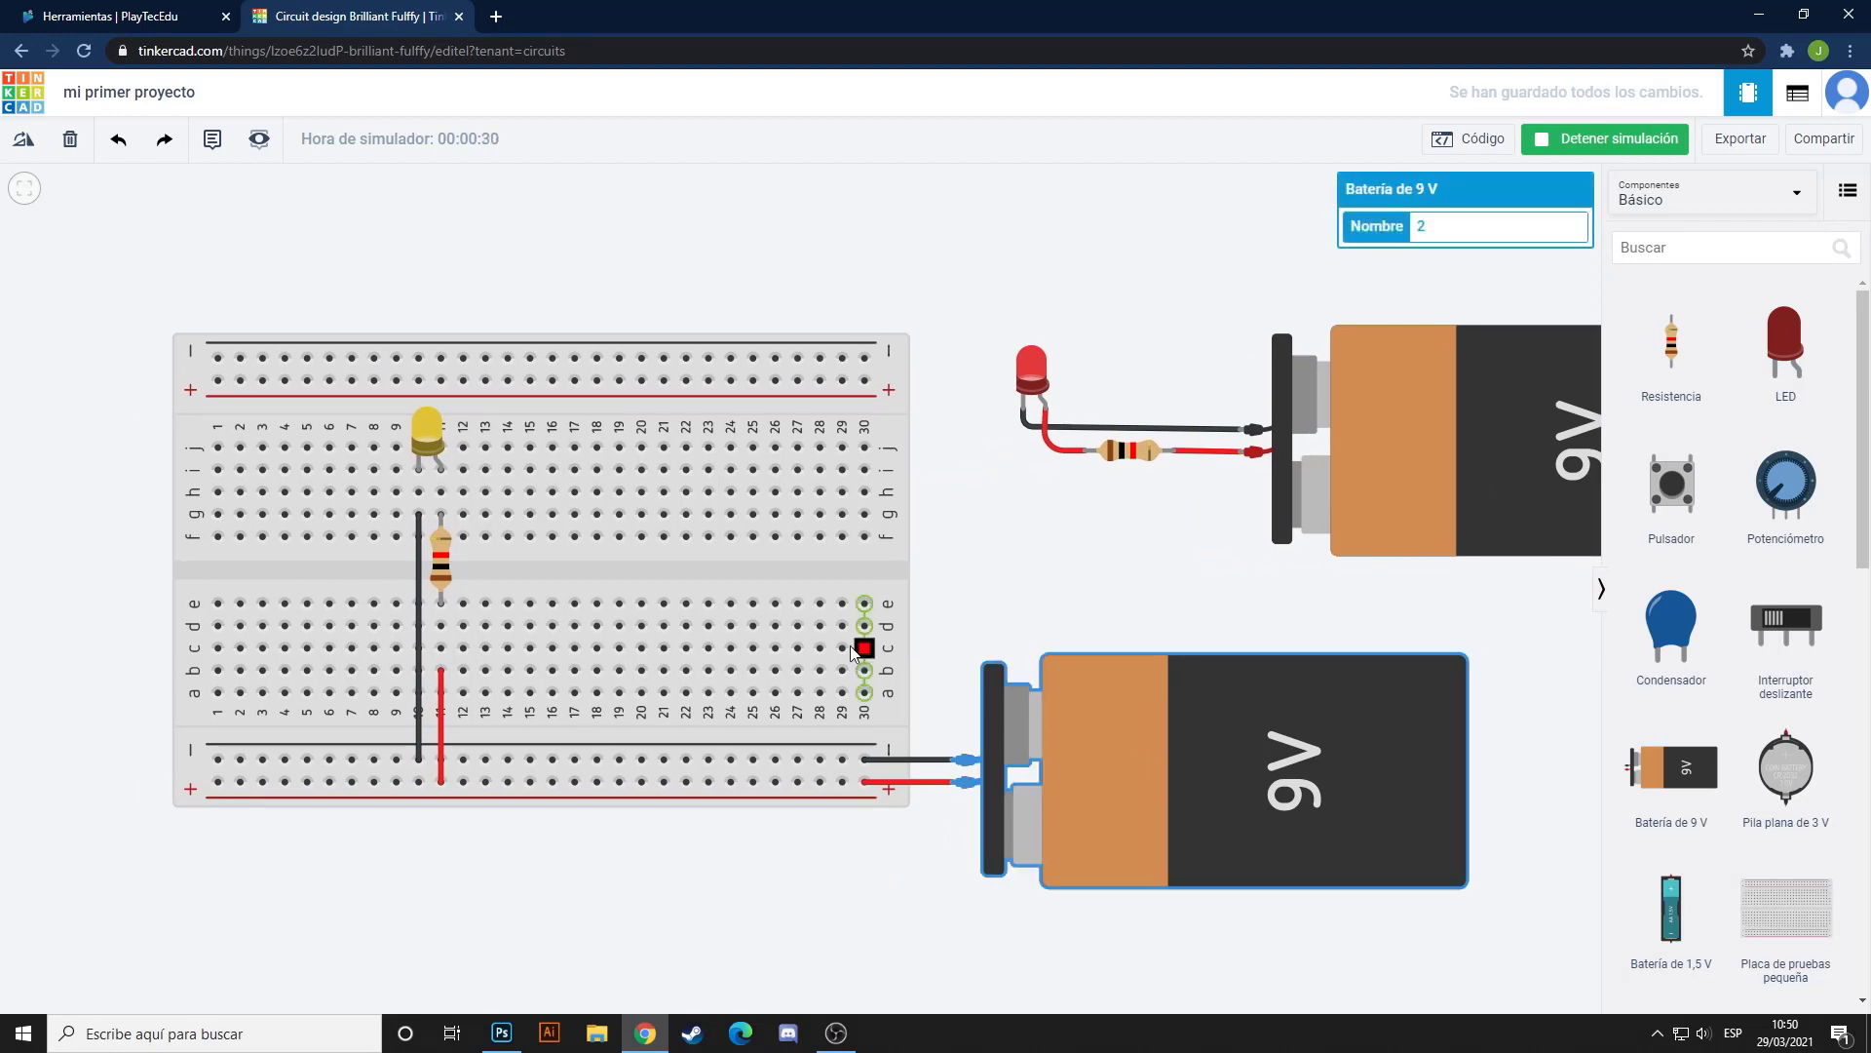
click(426, 421)
click(156, 547)
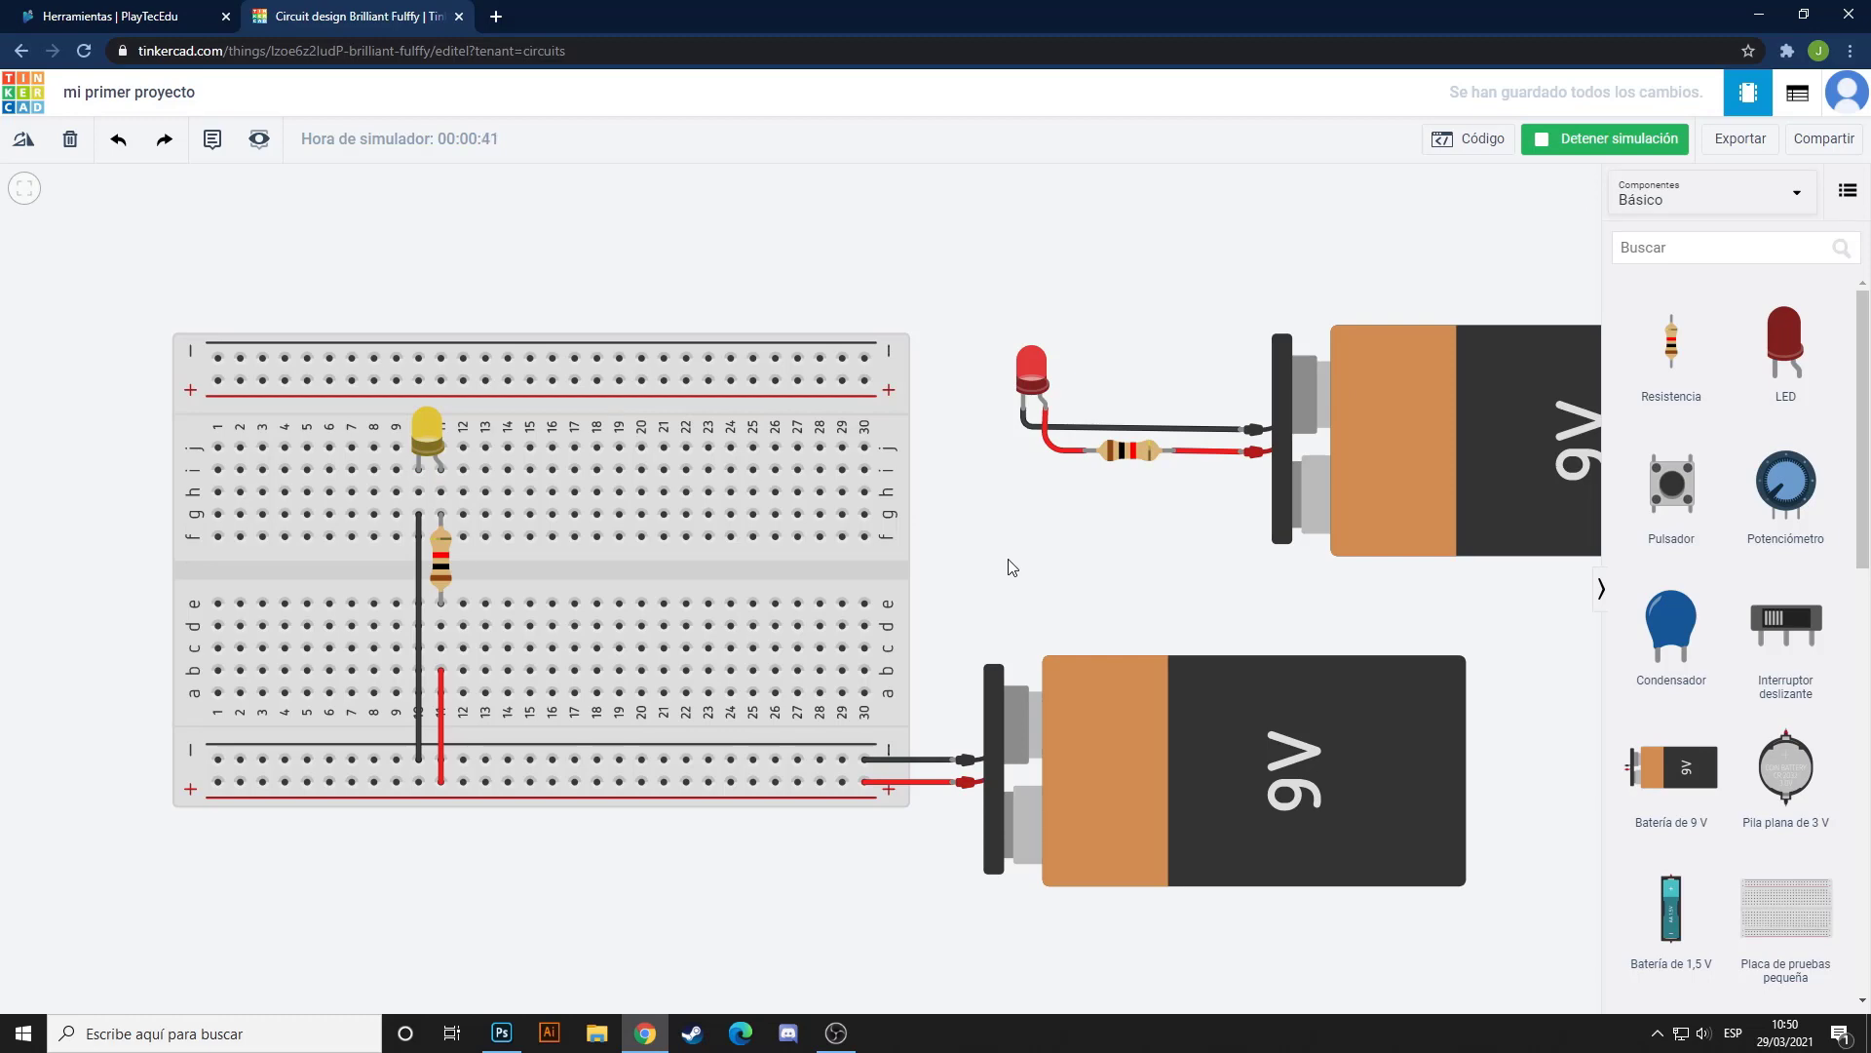
Stop the simulation and move the upper end of the red wire in column 11 to hole c11
drag(1006, 563, 1170, 598)
scroll(284, 736, up, 3)
scroll(283, 740, down, 2)
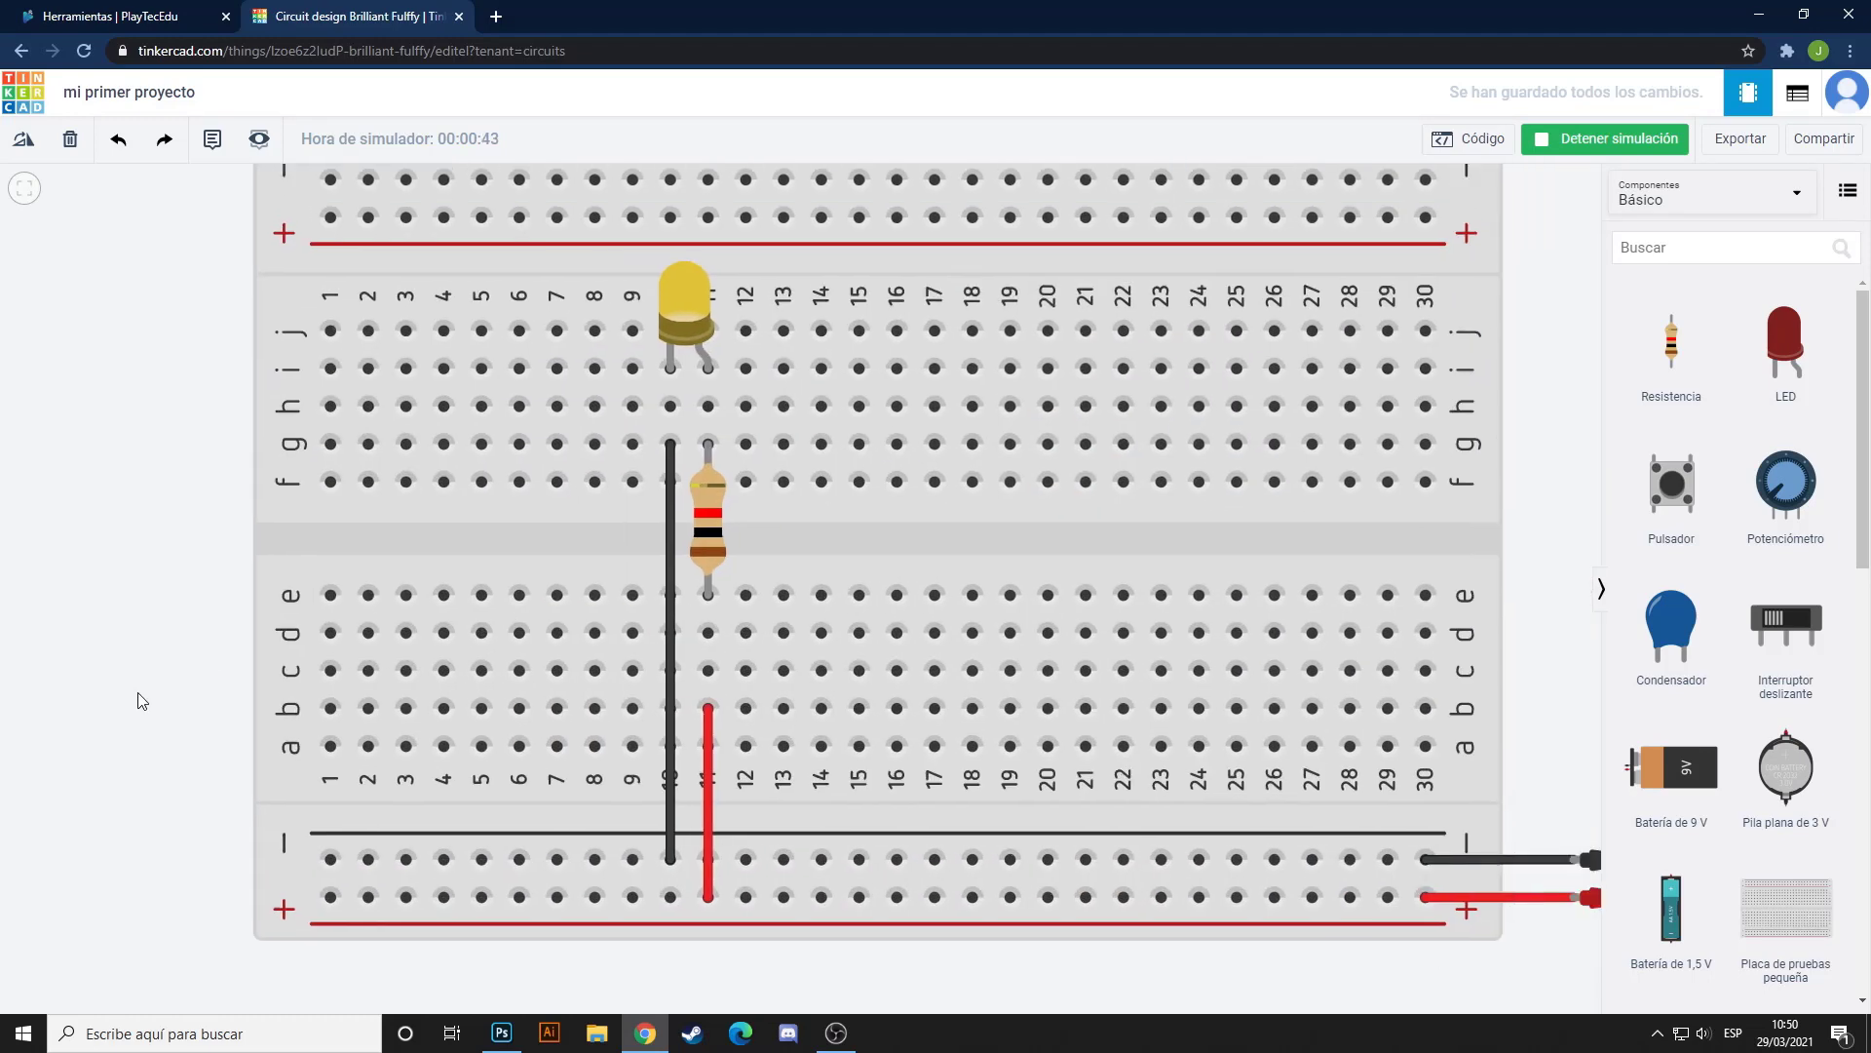
click(587, 867)
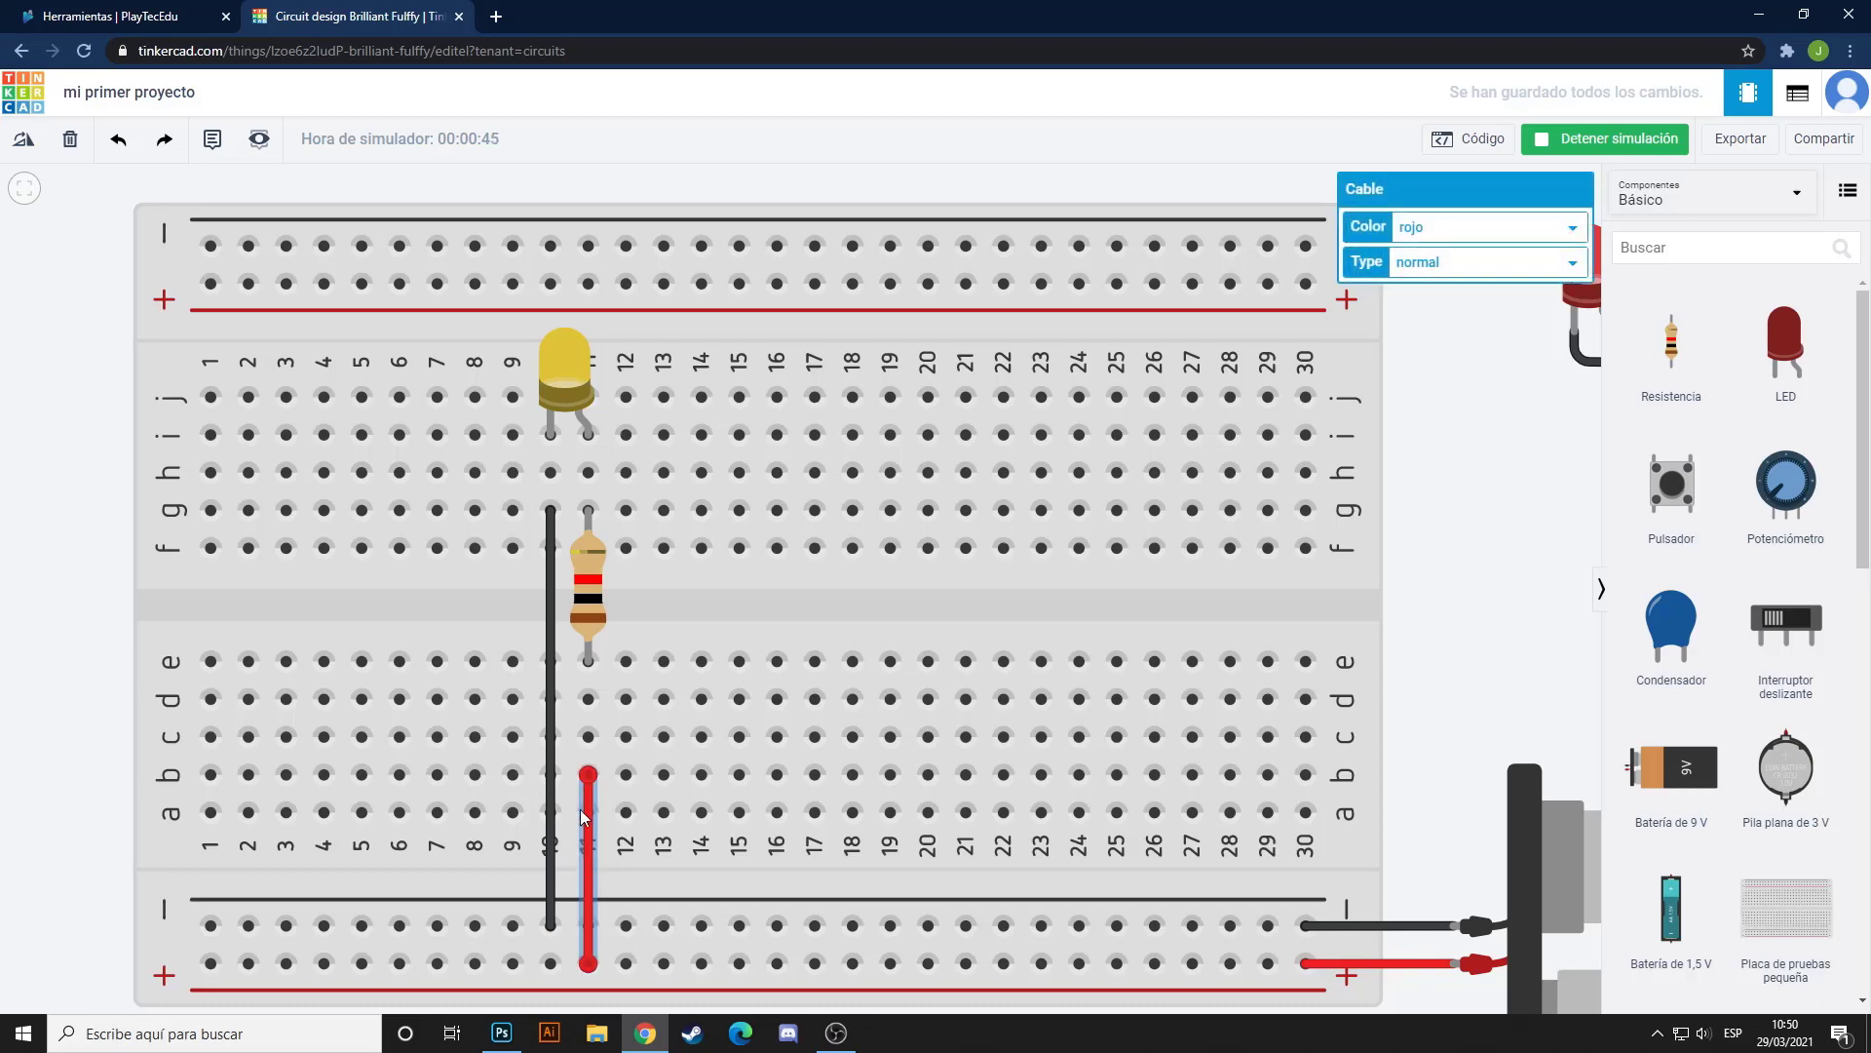
click(1595, 141)
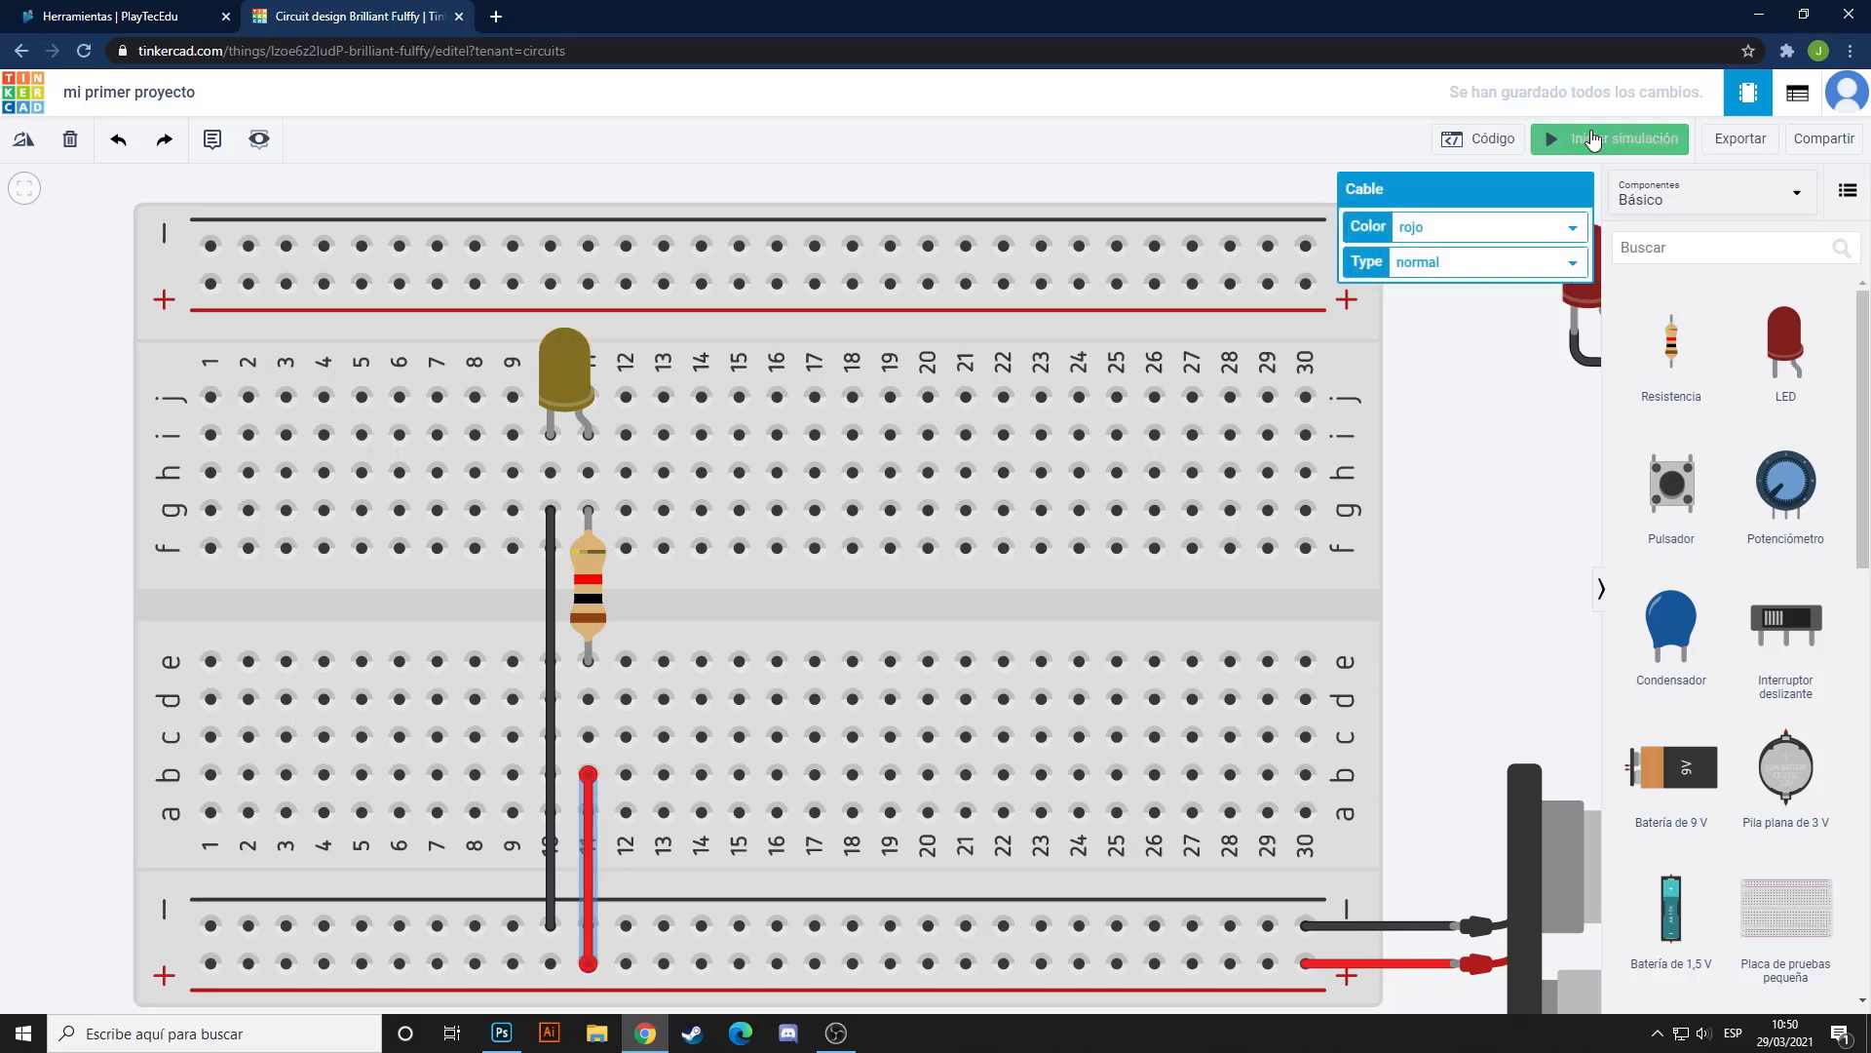
drag(587, 775, 588, 661)
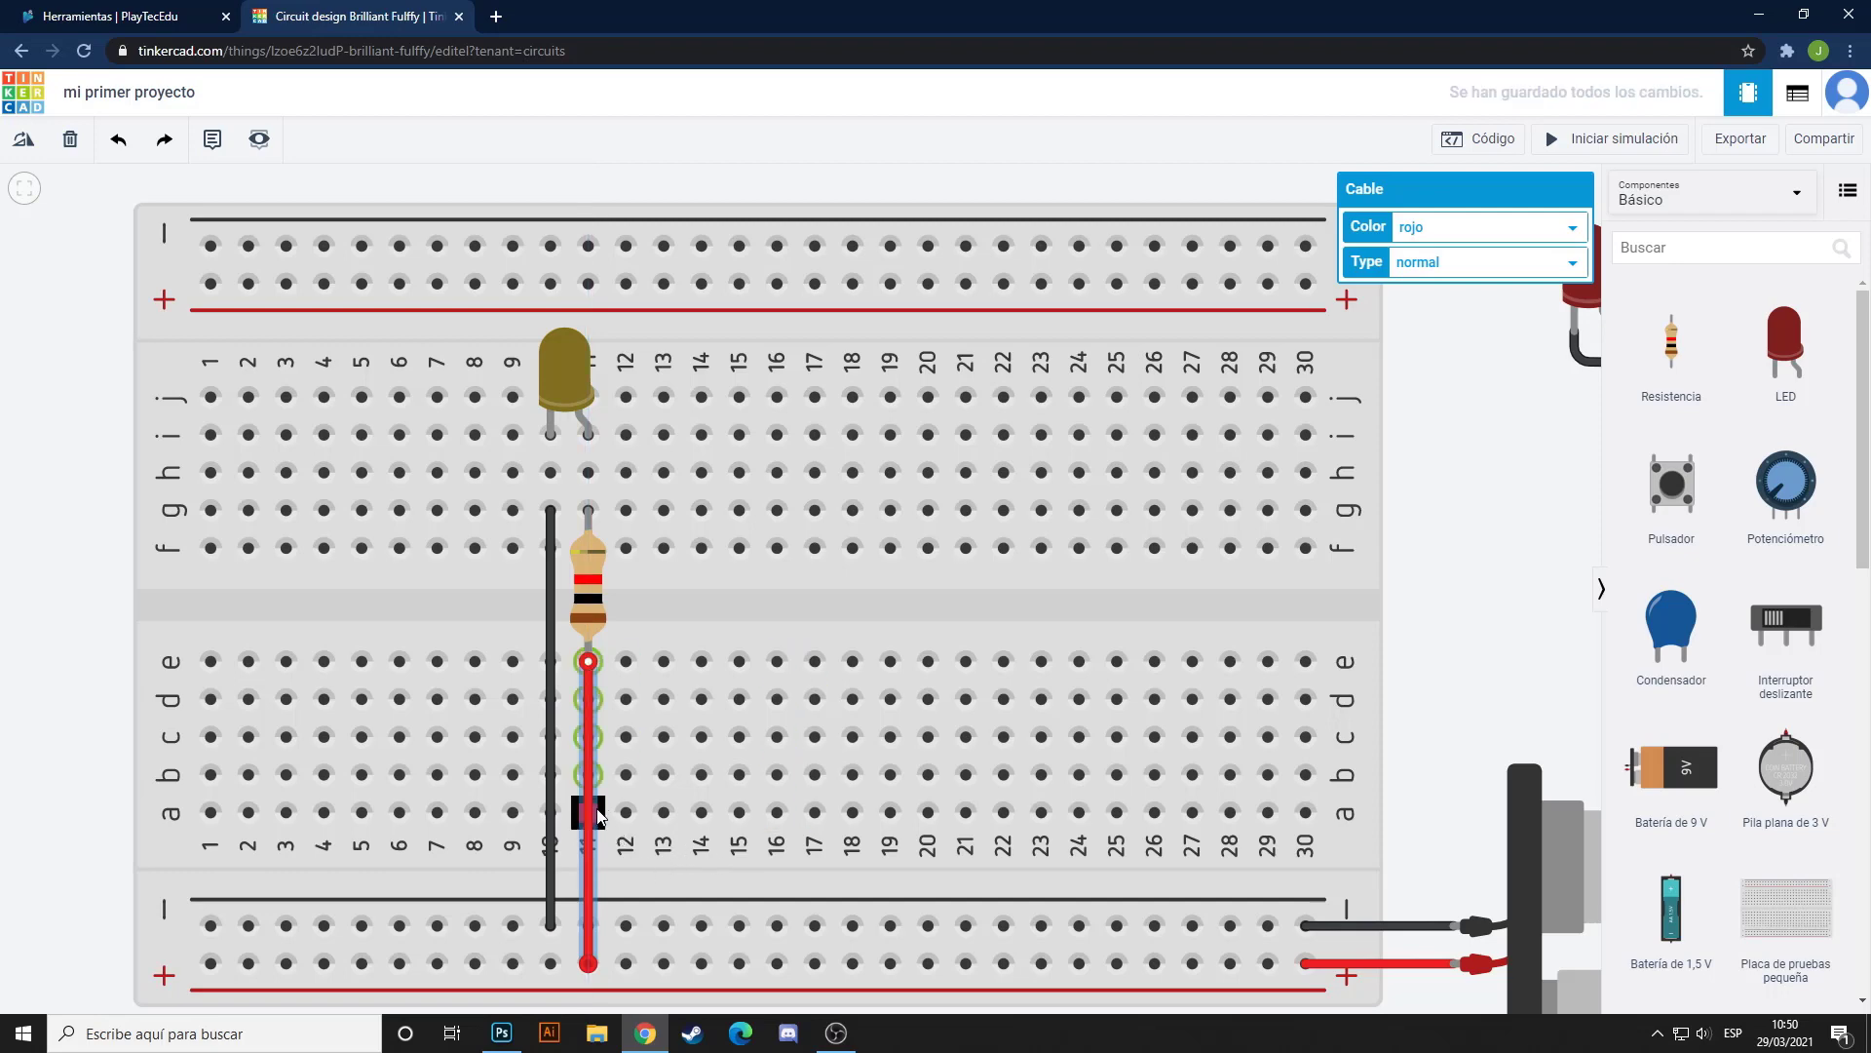
drag(580, 693, 589, 737)
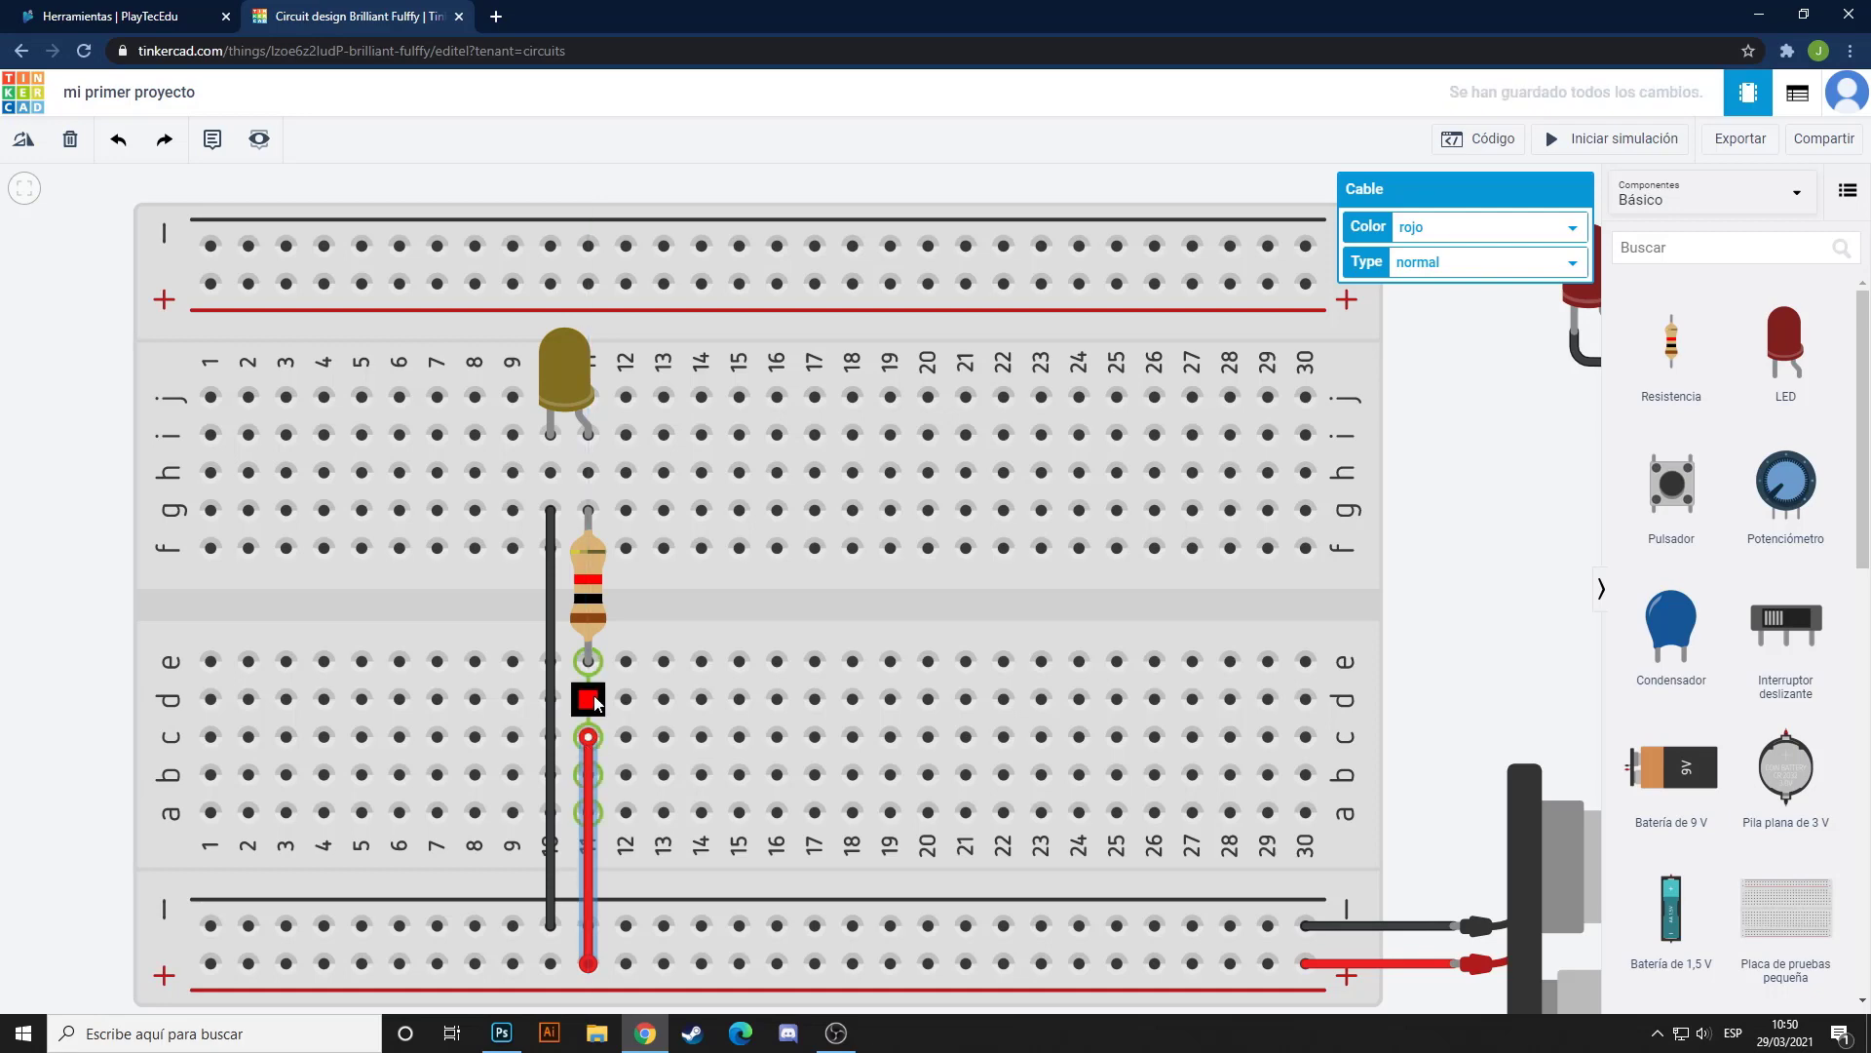
click(1534, 614)
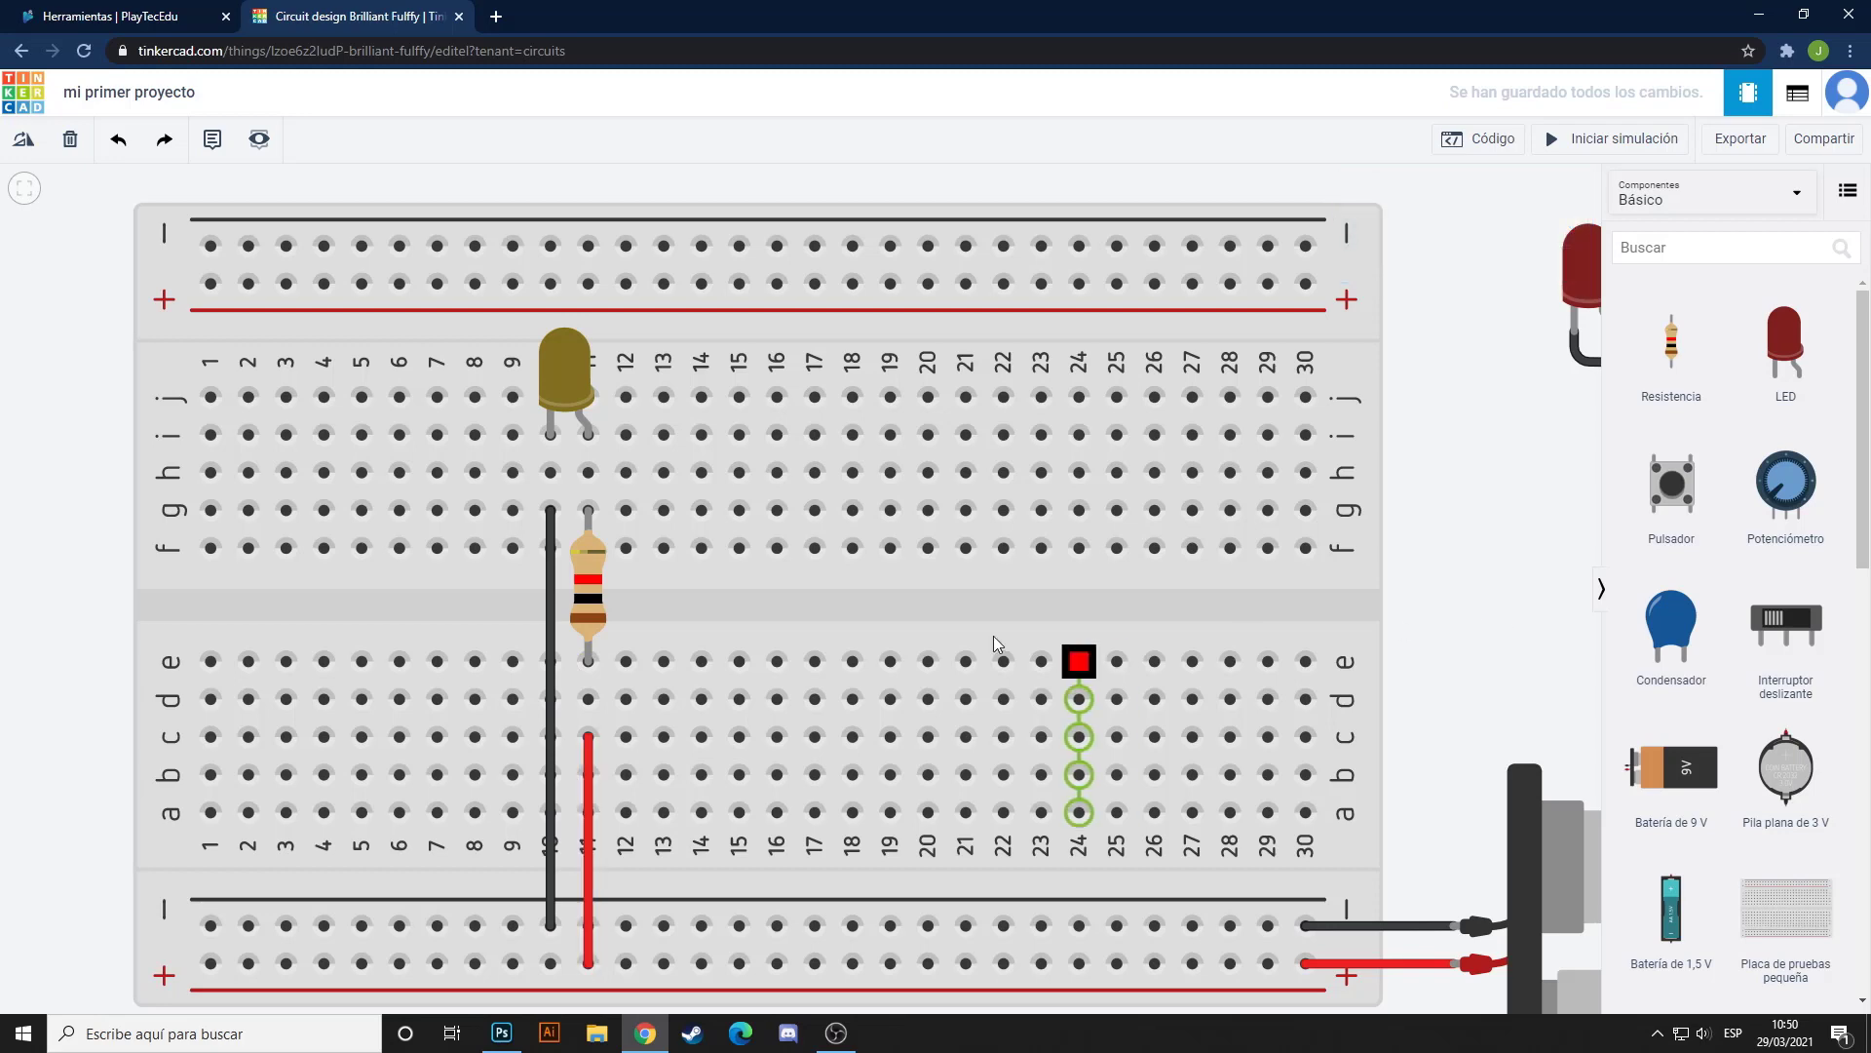
Examine the black wire's upper connection at hole g10 below the LED's cathode
click(548, 609)
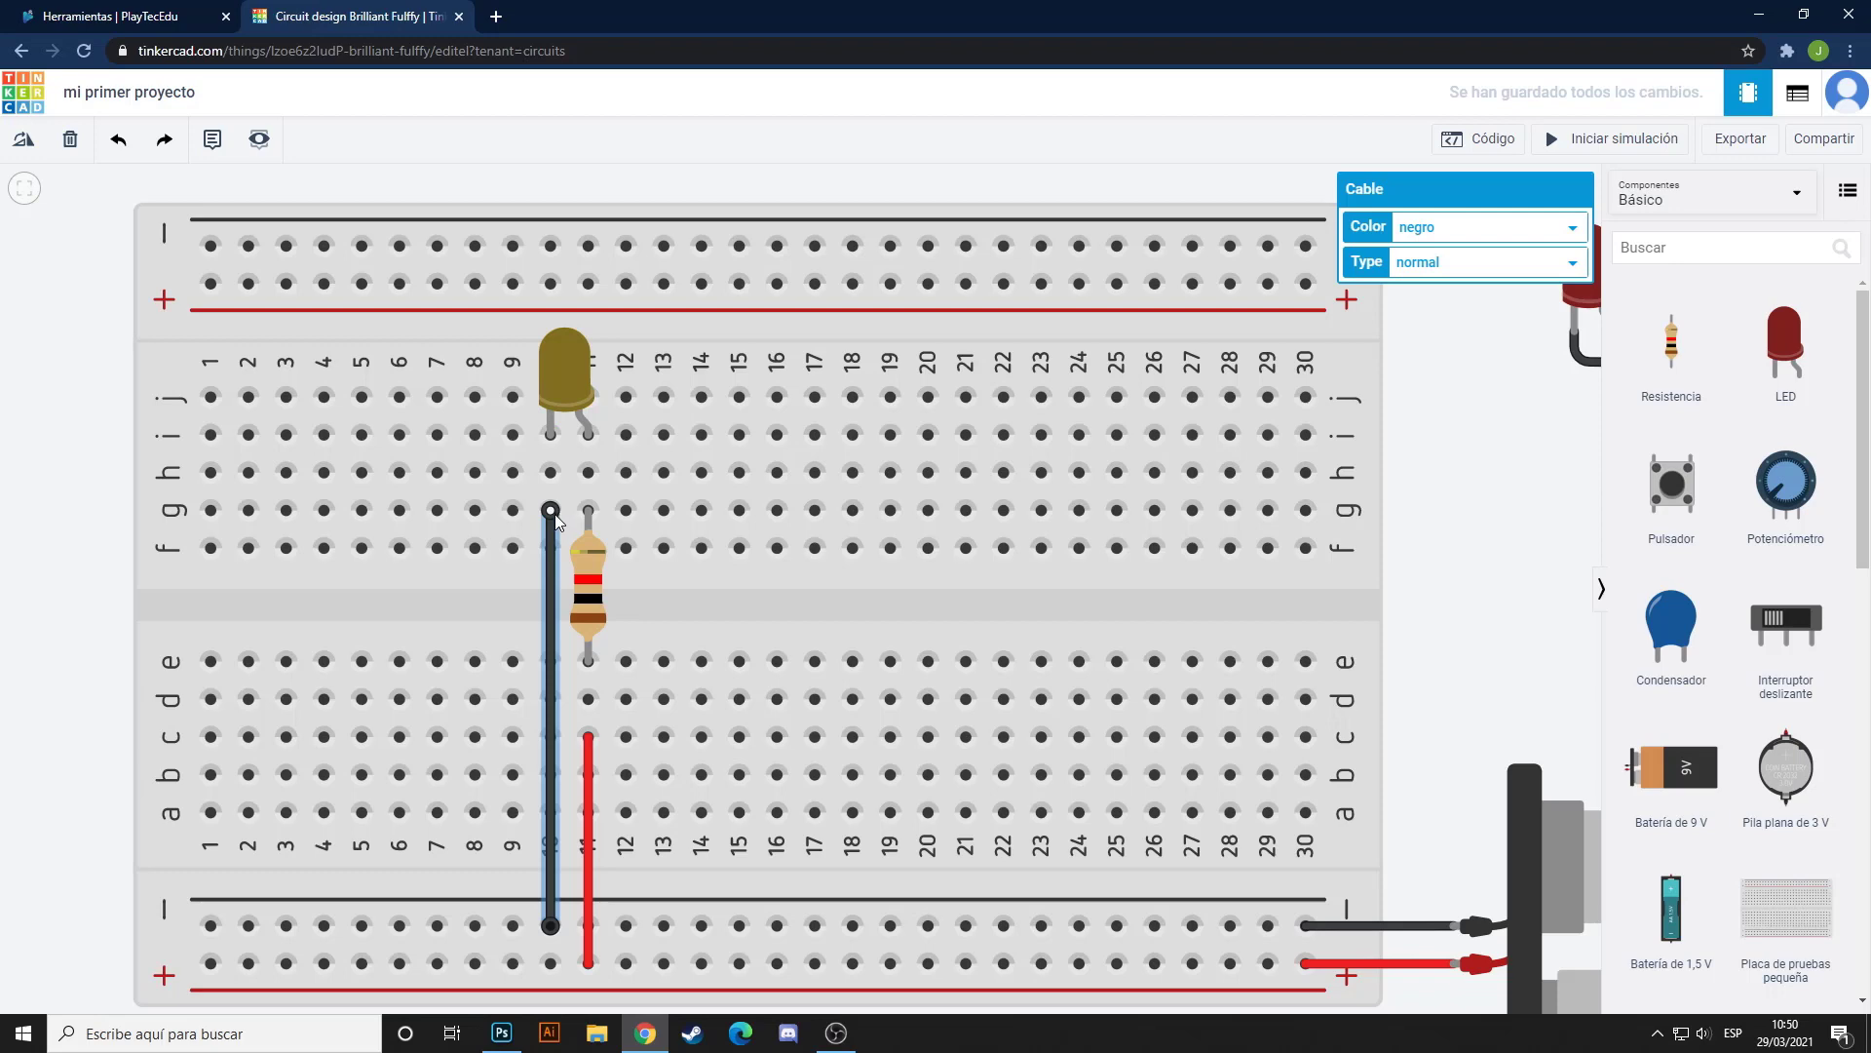
mouse_move(552, 511)
mouse_down()
mouse_move(551, 804)
mouse_move(549, 507)
mouse_move(557, 681)
mouse_move(497, 608)
mouse_move(529, 599)
mouse_move(513, 601)
mouse_move(552, 474)
mouse_move(564, 551)
mouse_move(561, 517)
mouse_up()
click(108, 593)
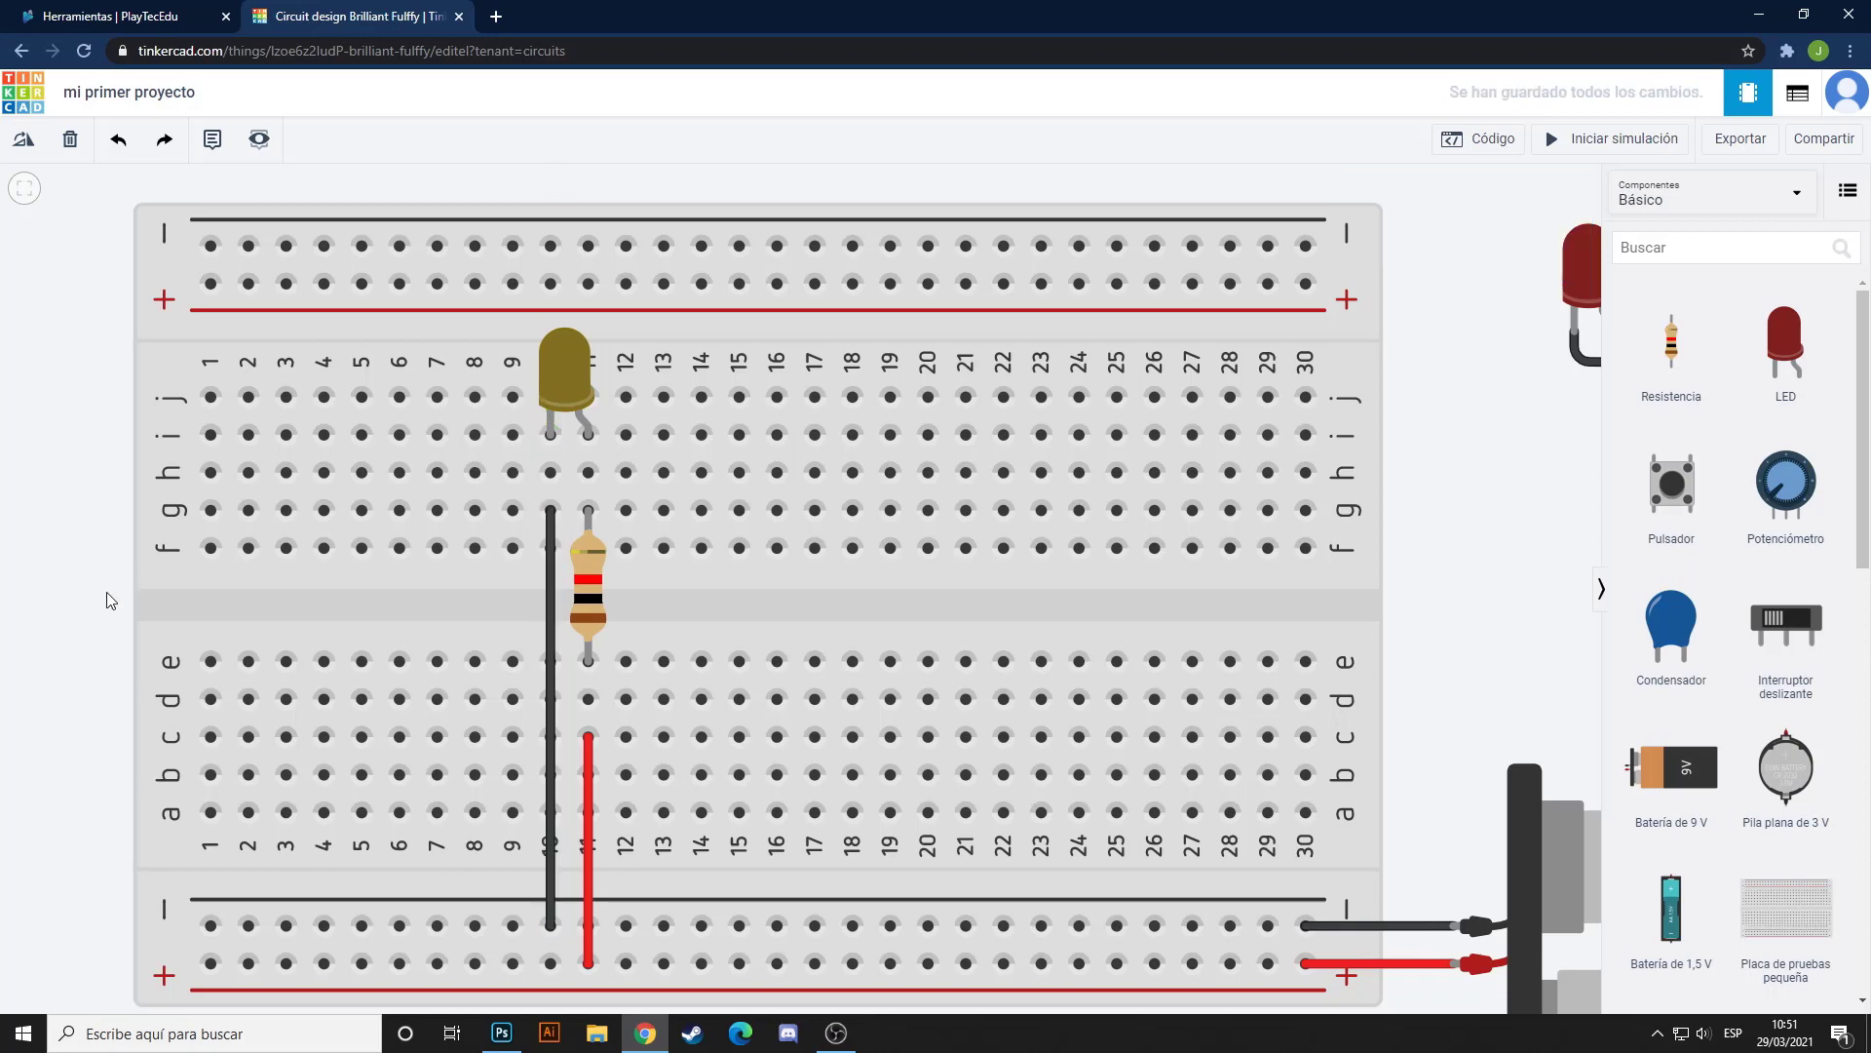
Place two more LEDs on the breadboard, one in holes i14 and i15 and the other in i18 and i19
scroll(108, 593, down, 5)
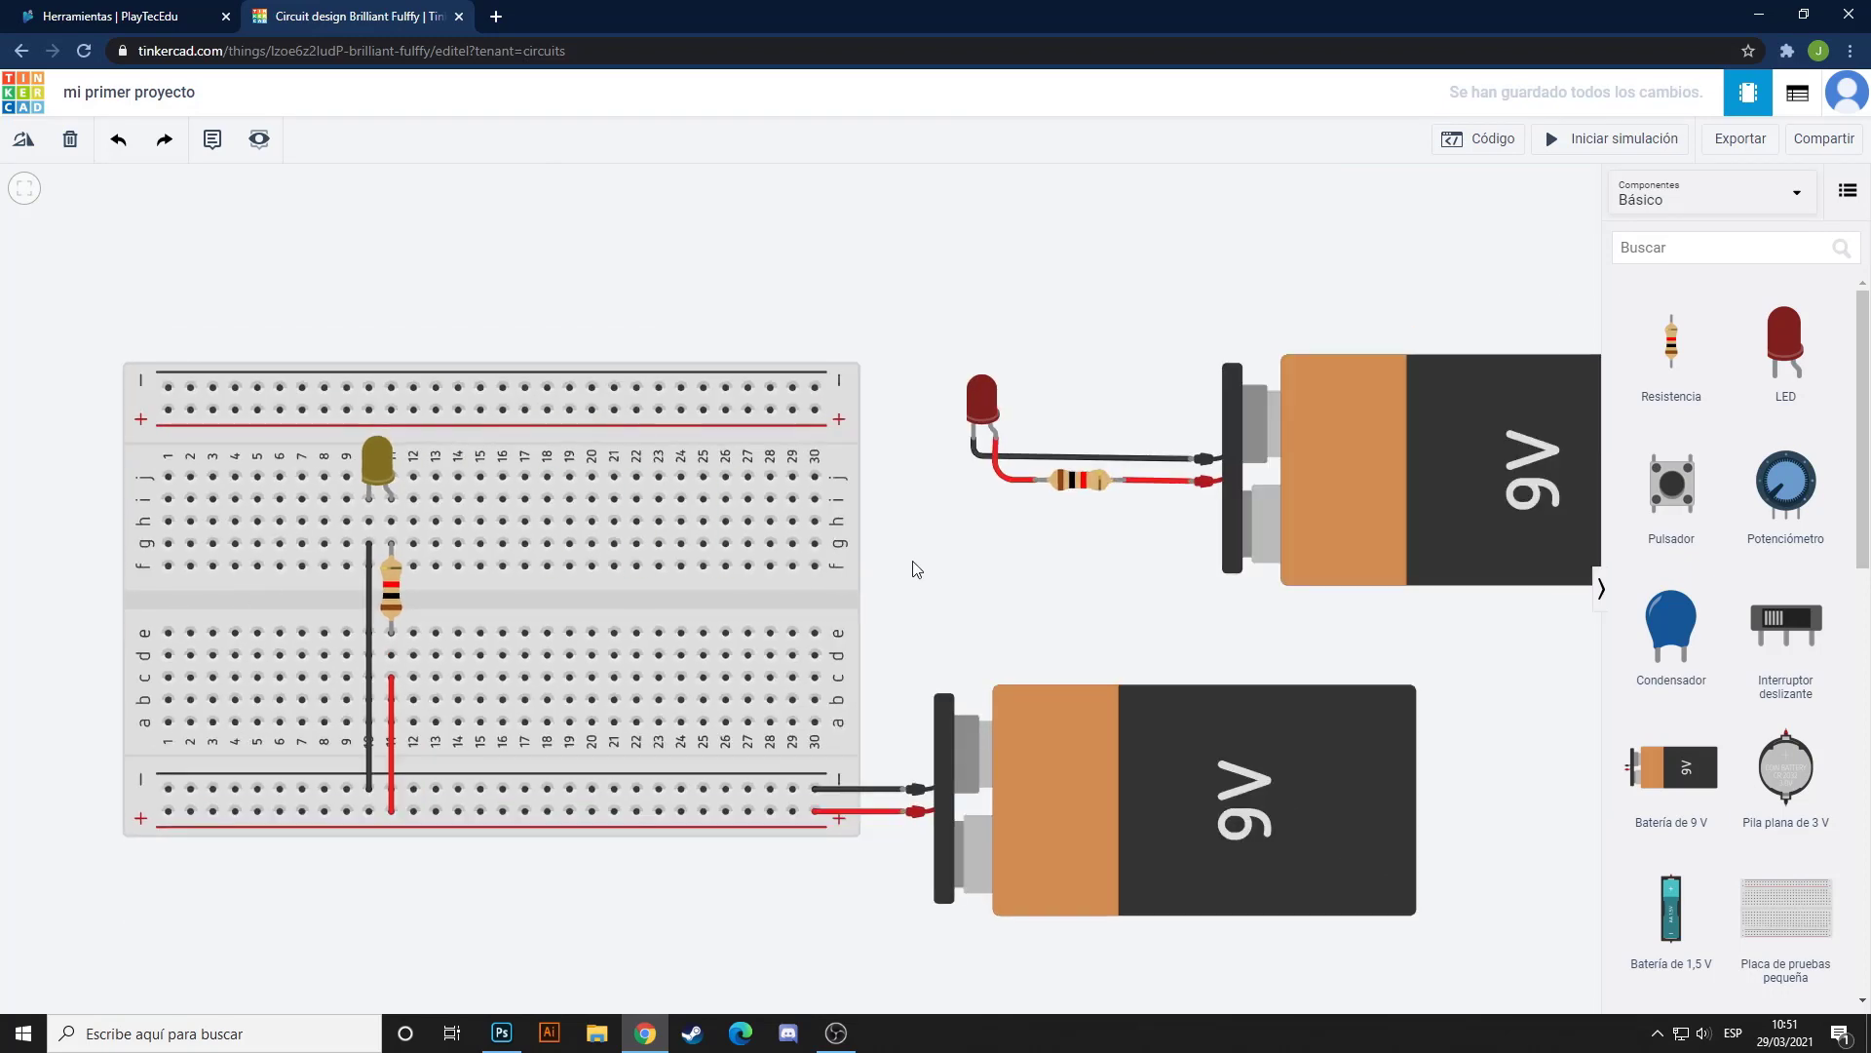
drag(979, 565, 951, 575)
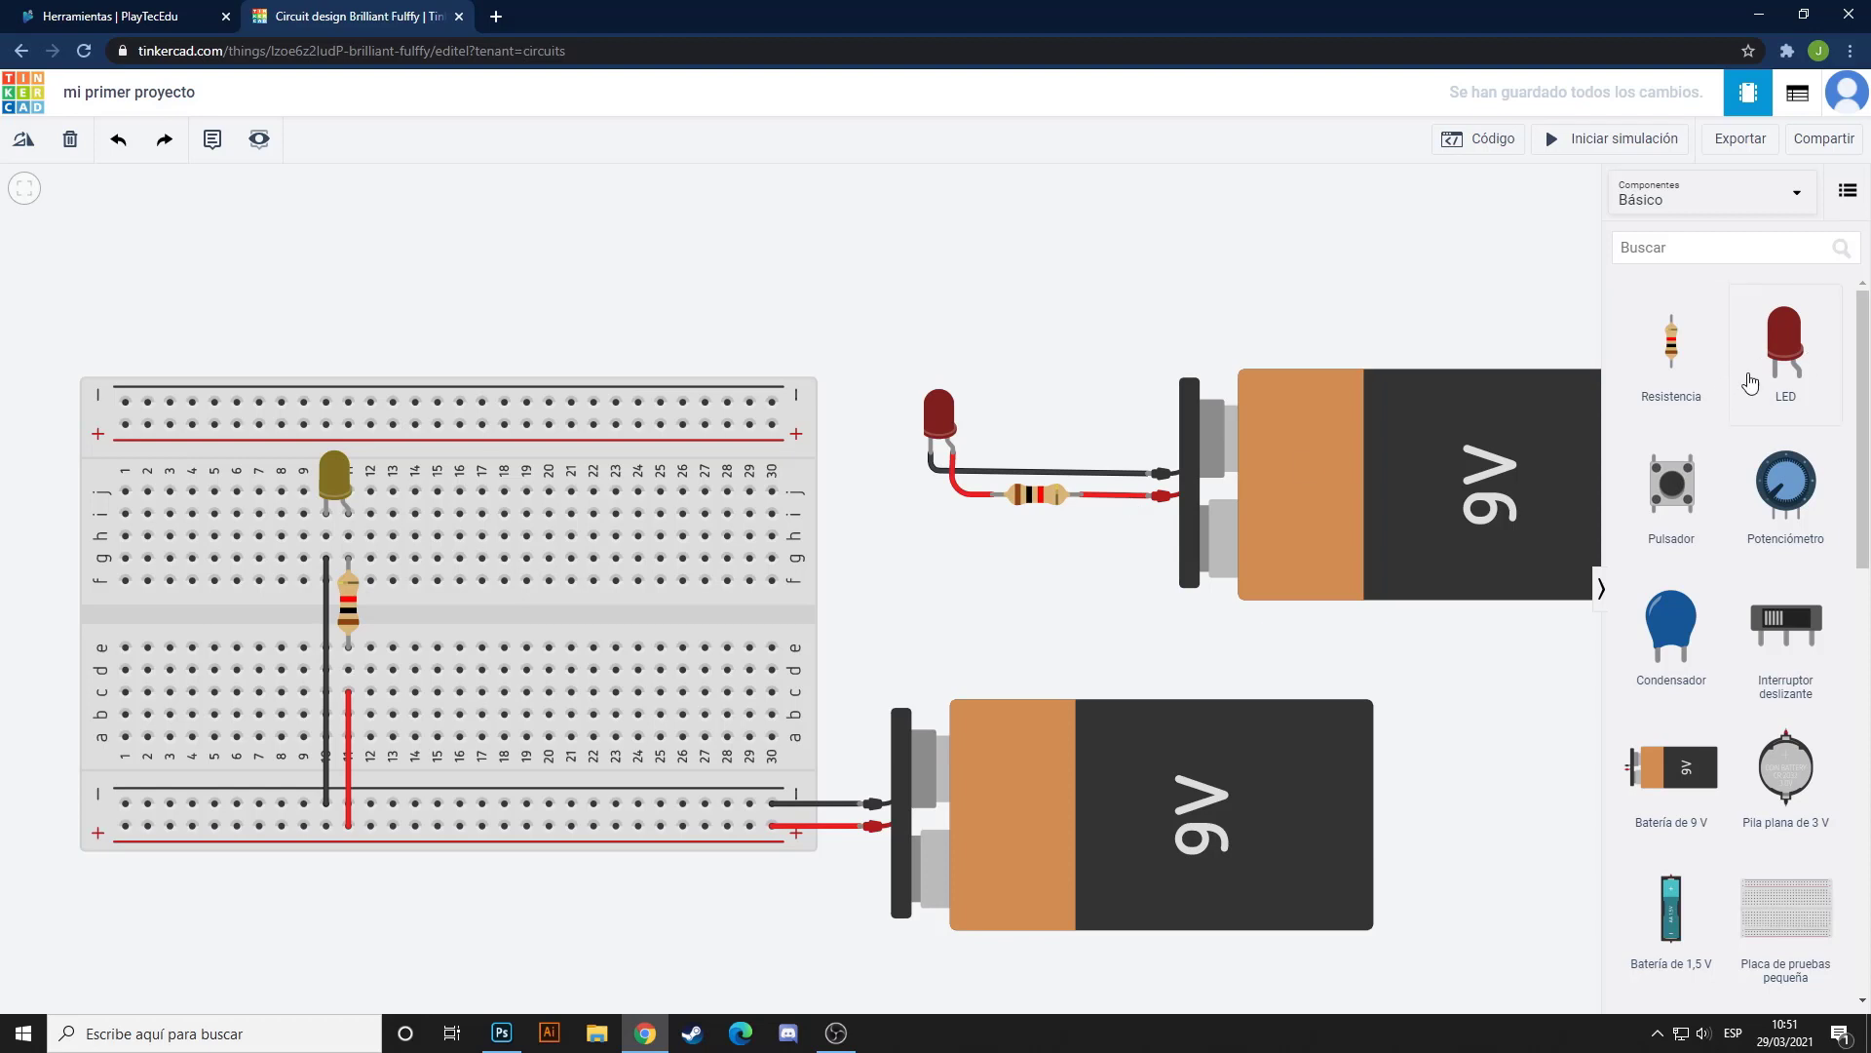
drag(1750, 381, 439, 514)
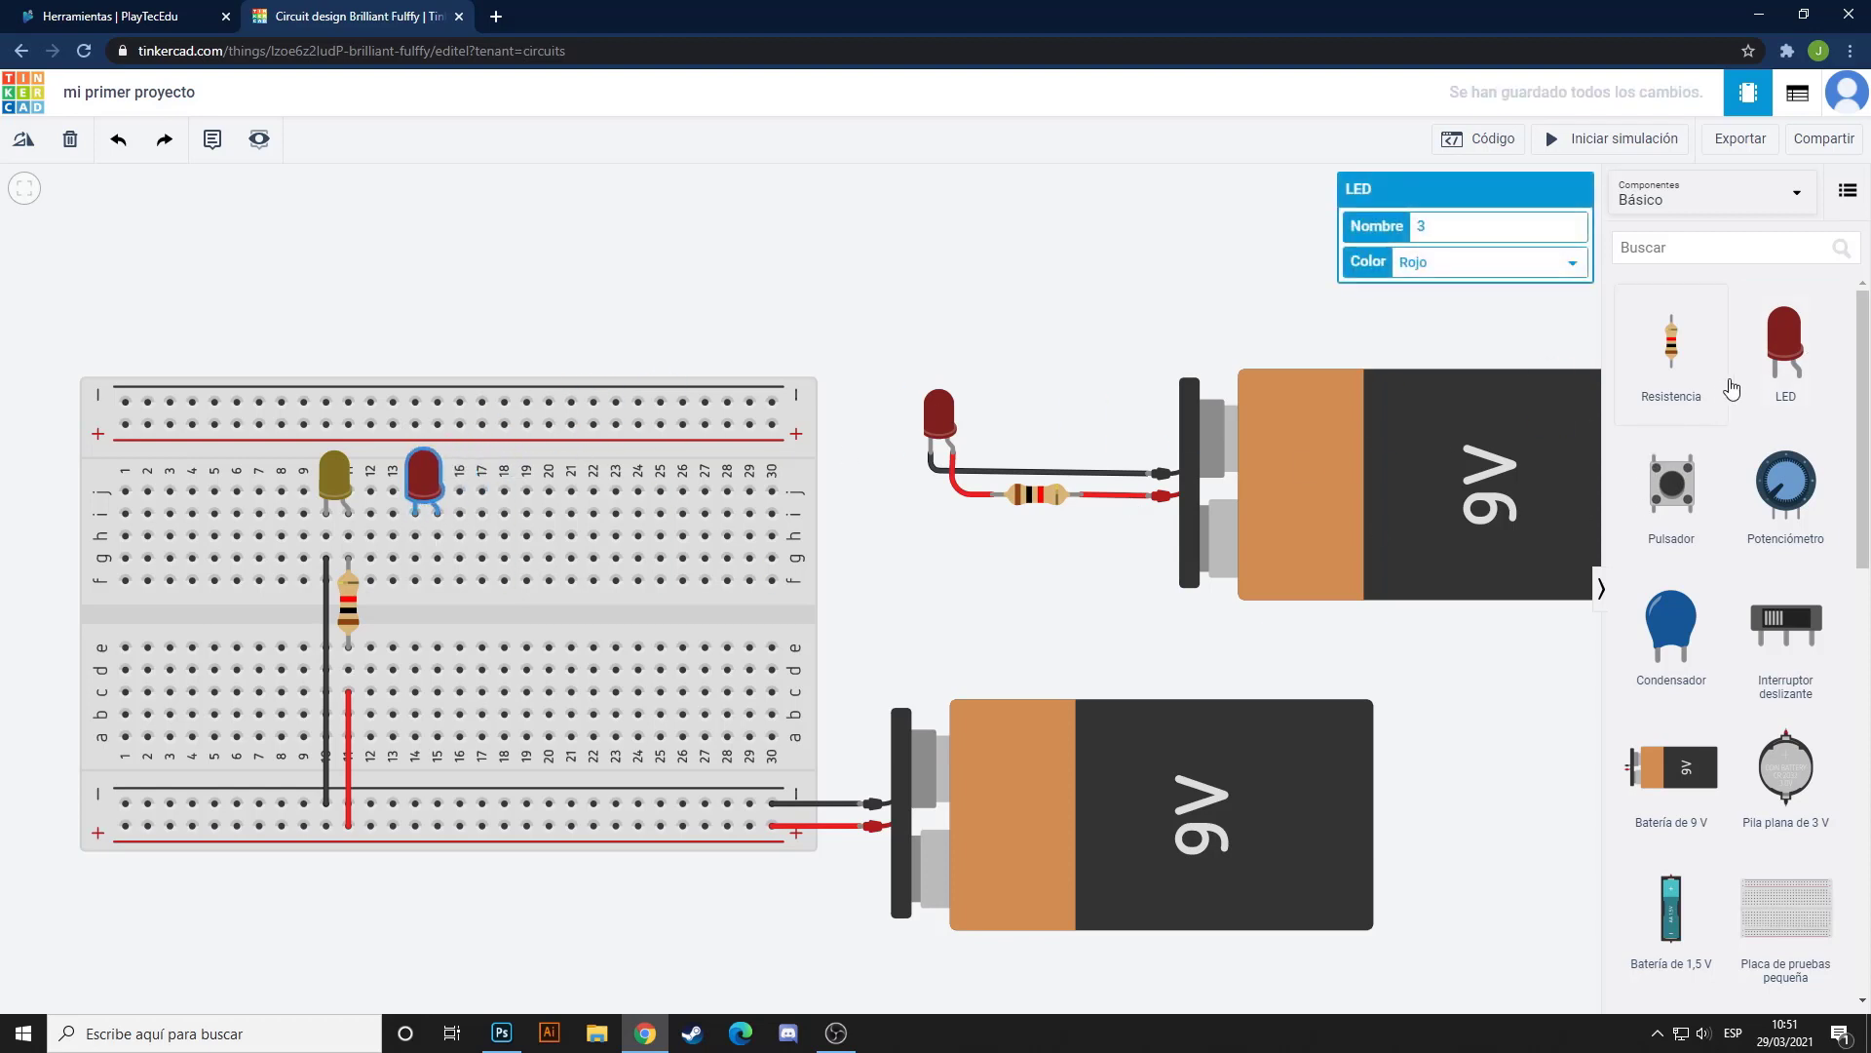
drag(1774, 360, 517, 519)
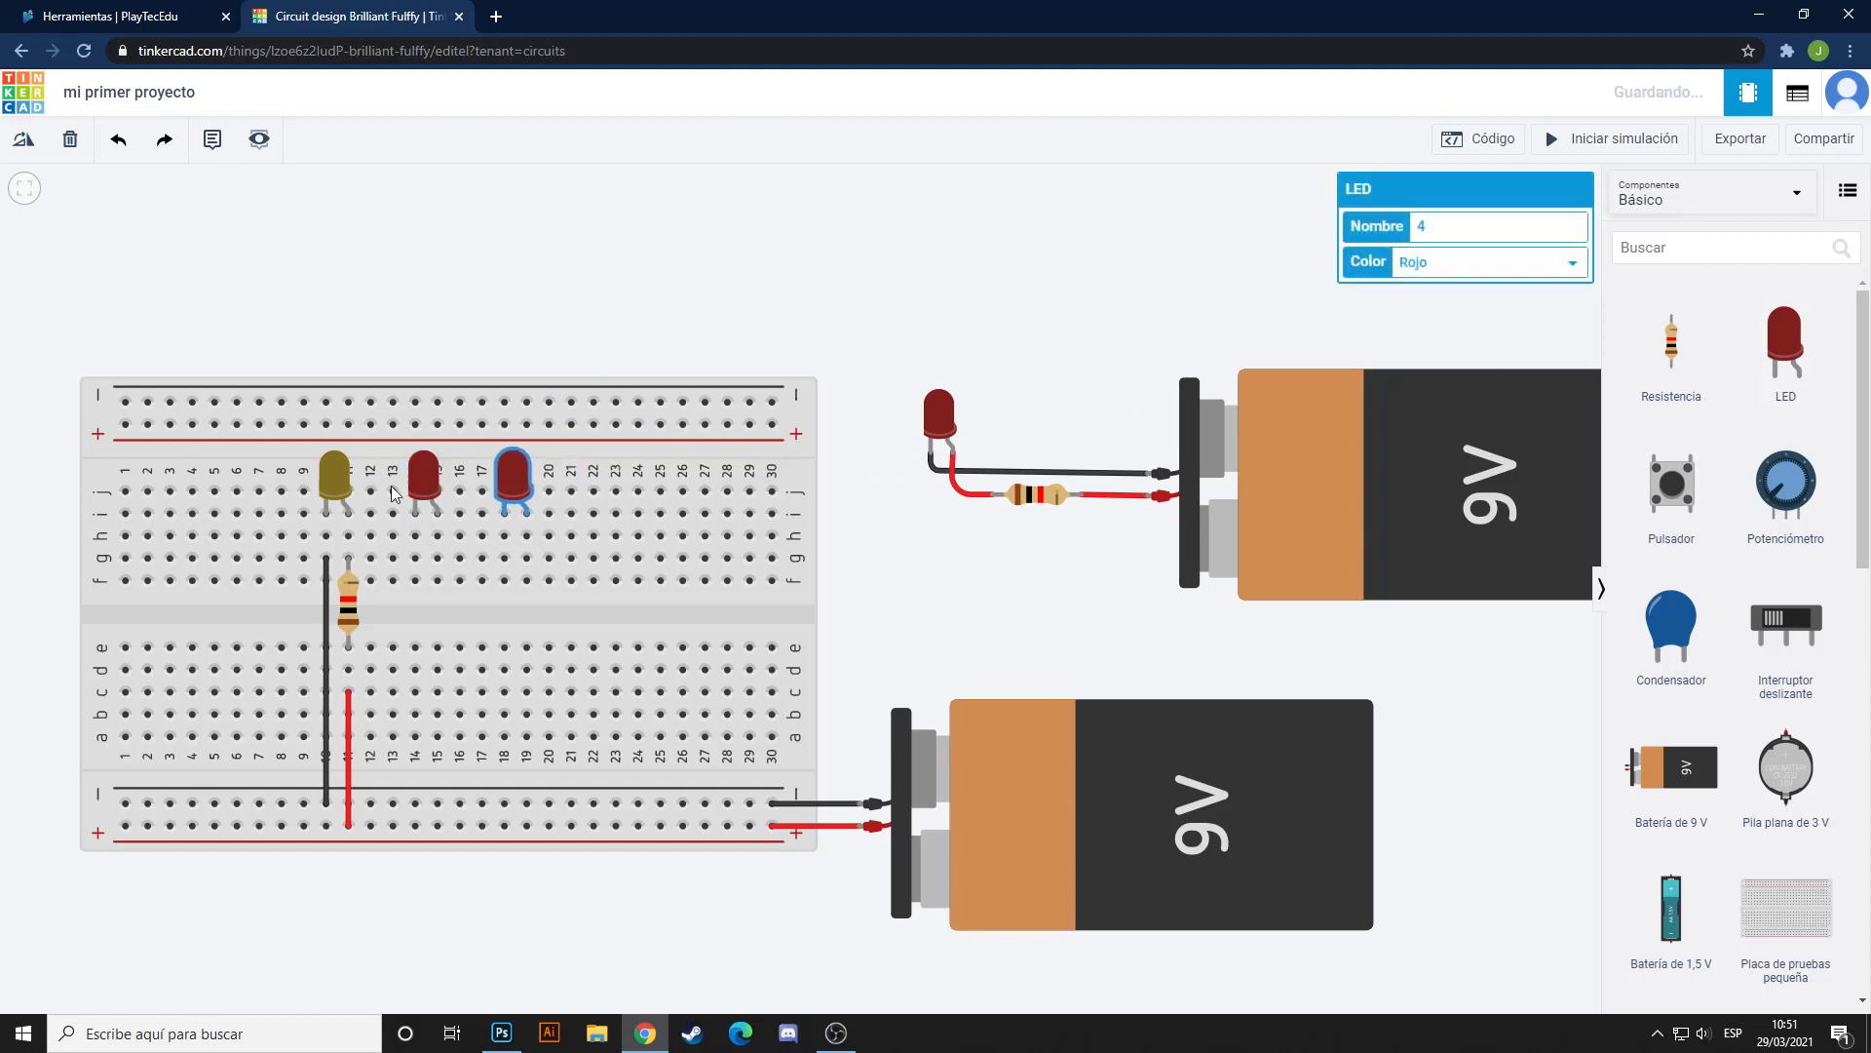
Color the LED in columns 18 and 19 green (Verde)
click(1492, 263)
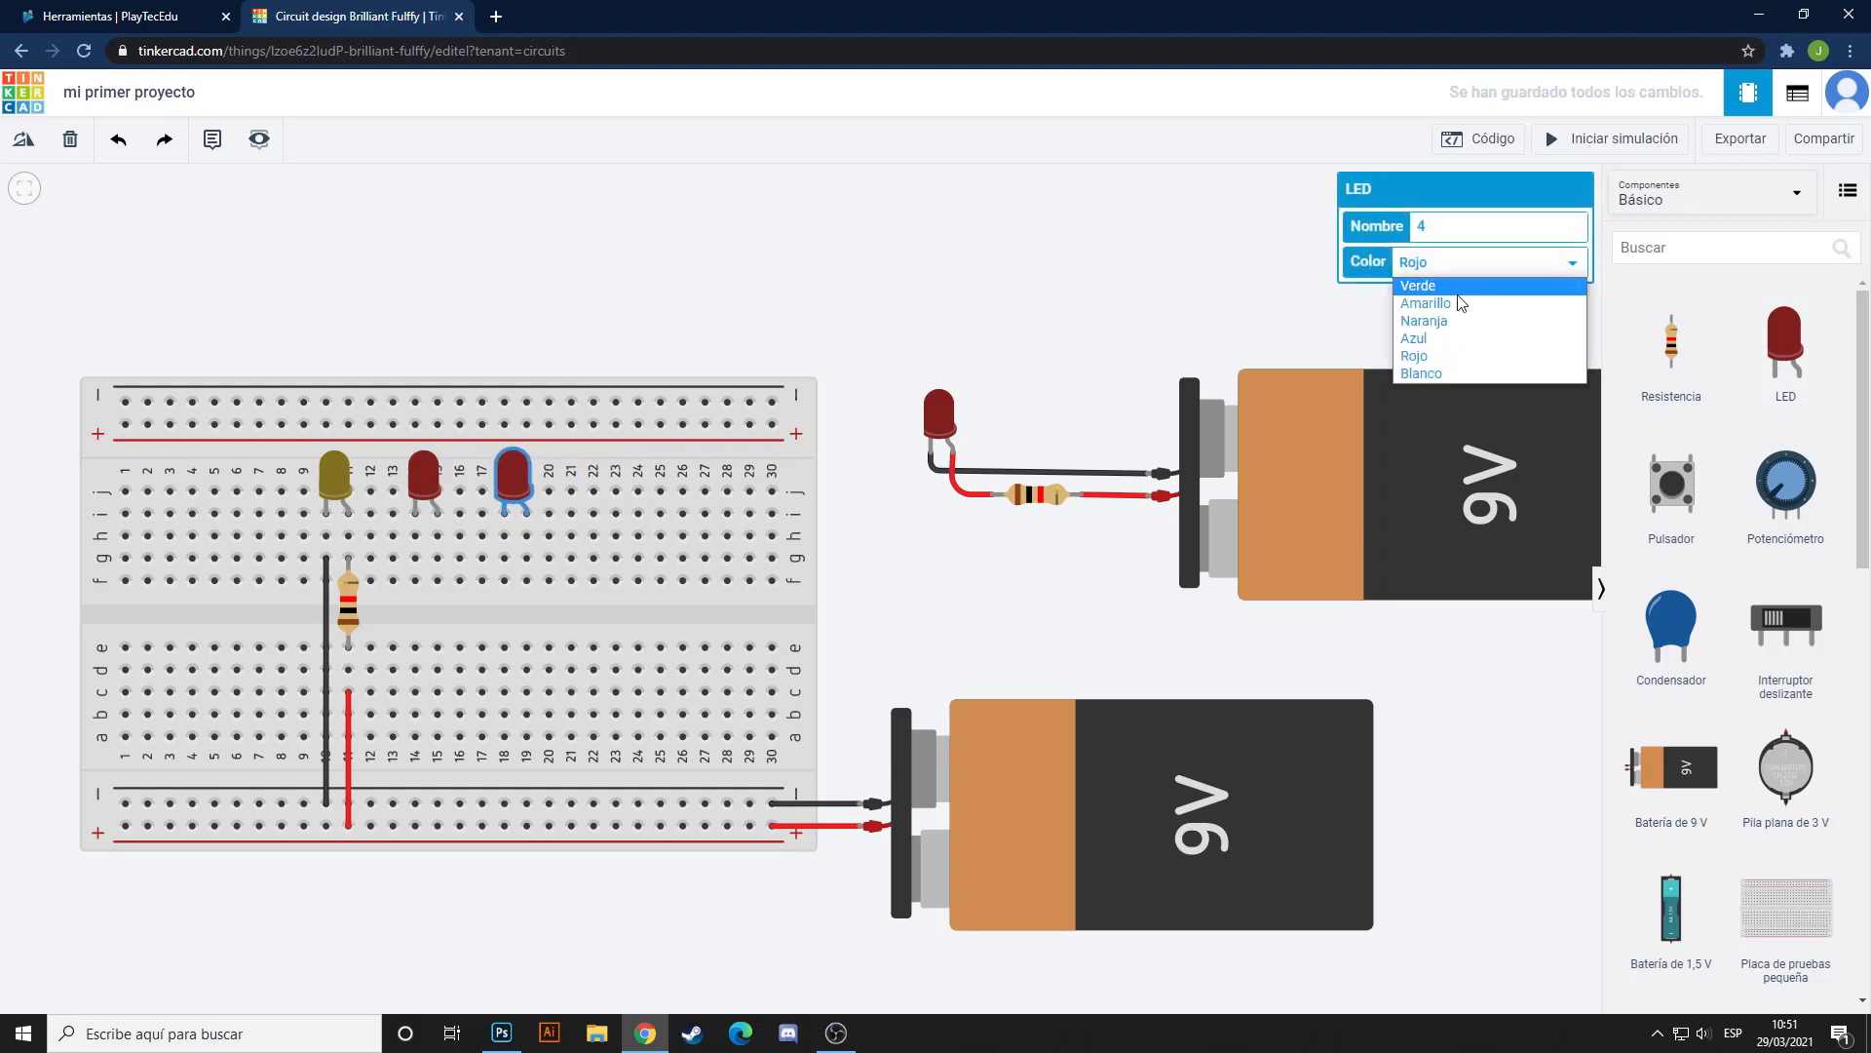
click(1467, 290)
click(975, 575)
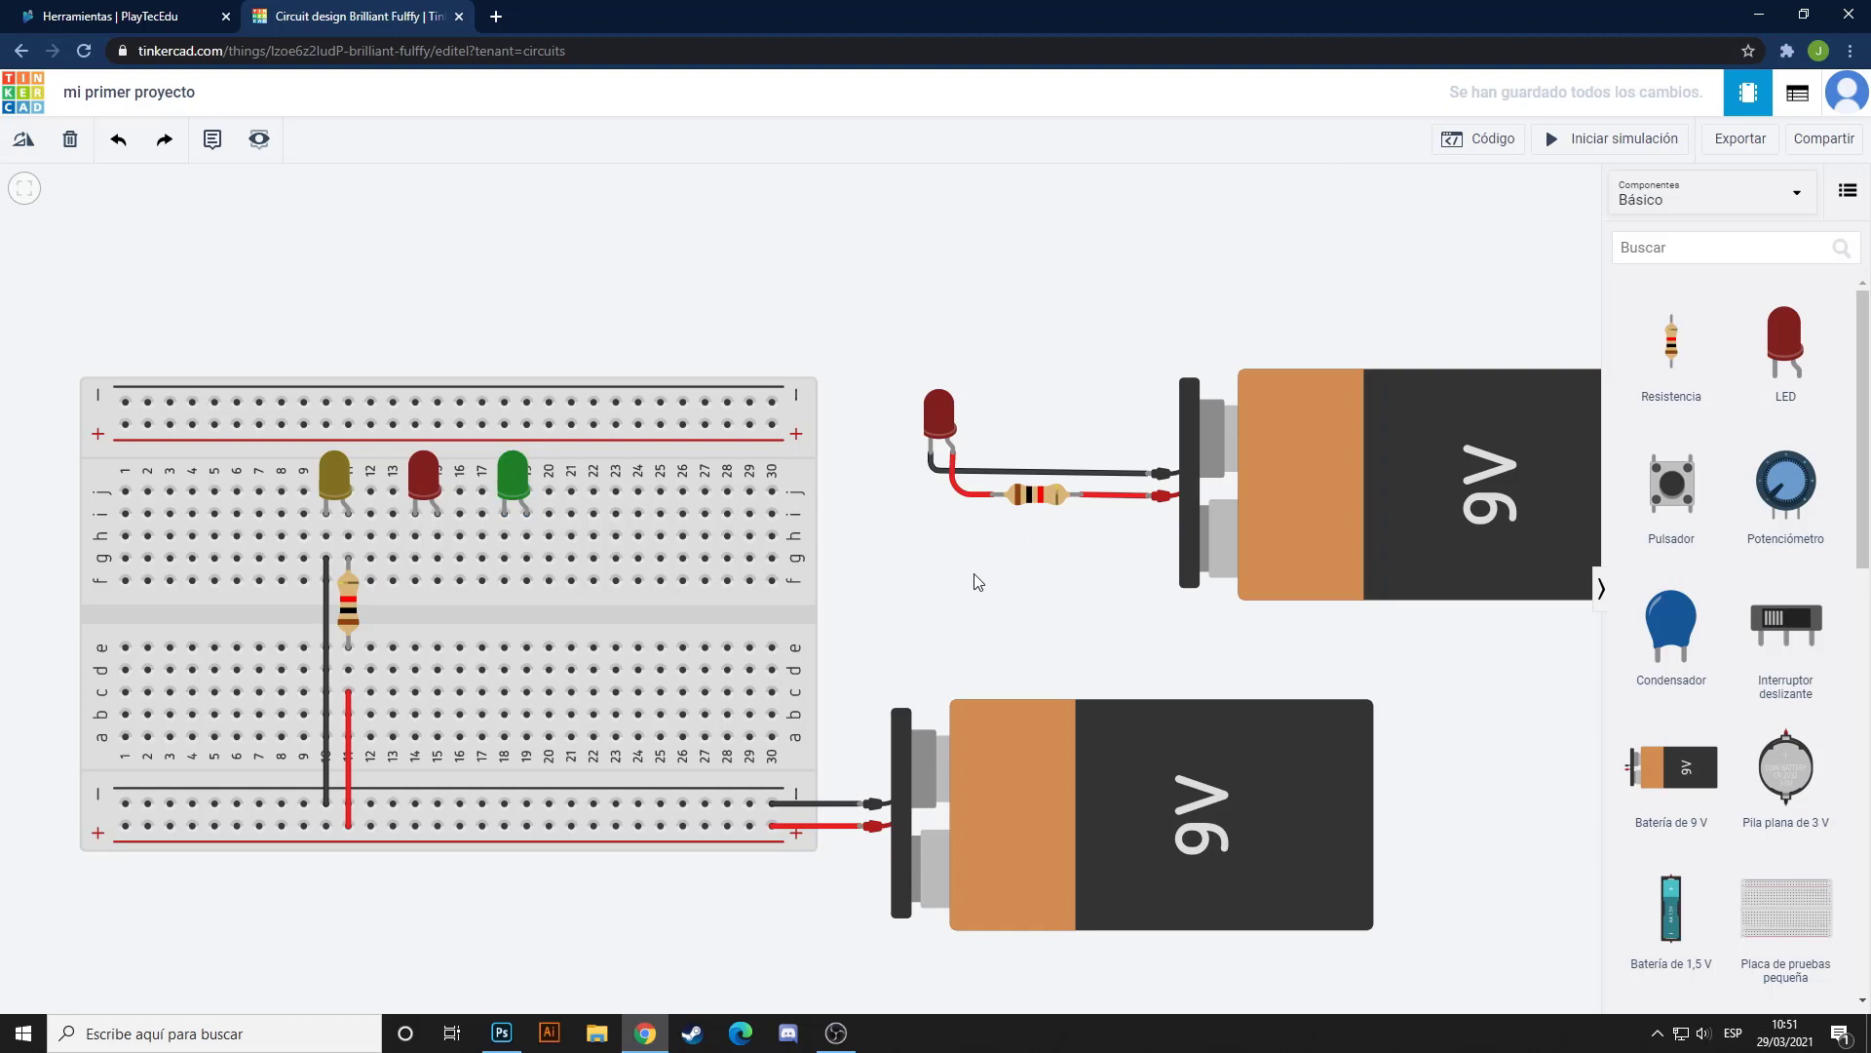